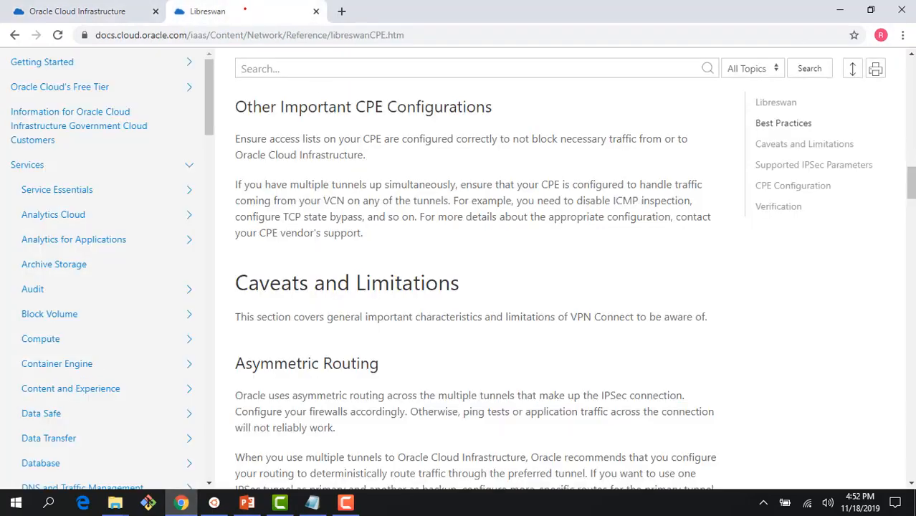
Step: Review the Libreswan guide's caveats, IPSec parameters and CPE configuration, including the Task 1 instructions for preparing the instance
{"action": "scroll", "coordinate": [362, 165], "scroll_direction": "down", "scroll_amount": 10}
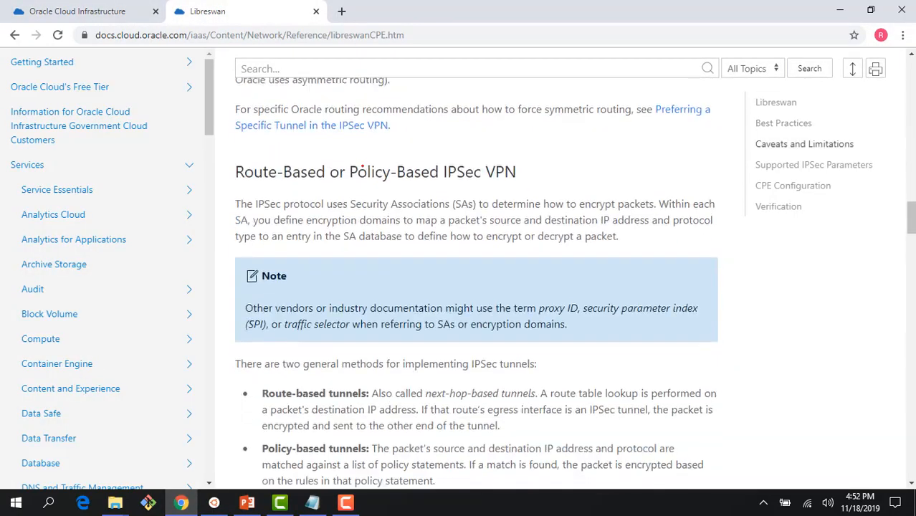
{"action": "scroll", "coordinate": [363, 165], "scroll_direction": "down", "scroll_amount": 12}
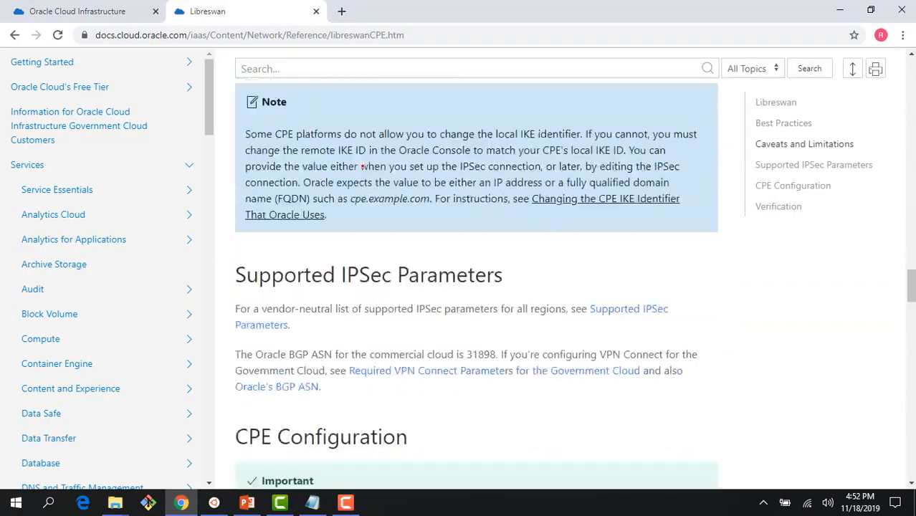
{"action": "scroll", "coordinate": [363, 165], "scroll_direction": "down", "scroll_amount": 8}
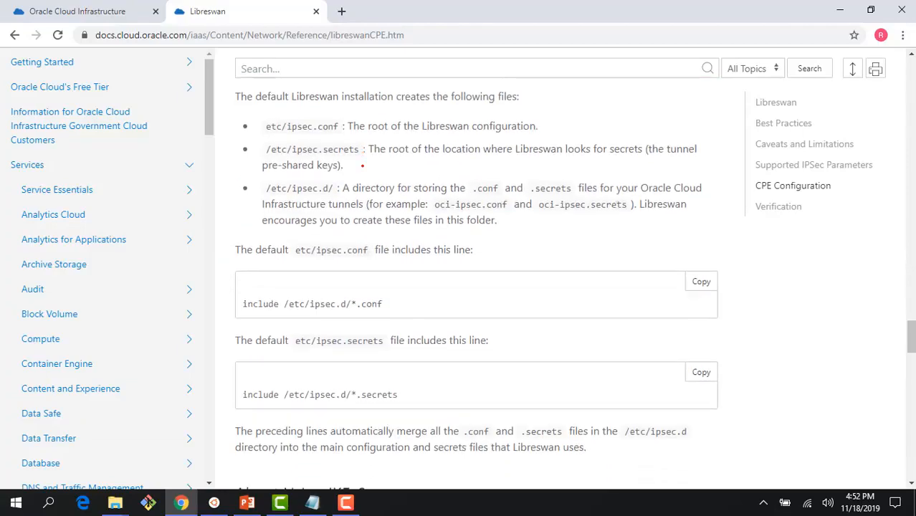
{"action": "scroll", "coordinate": [363, 165], "scroll_direction": "down", "scroll_amount": 8}
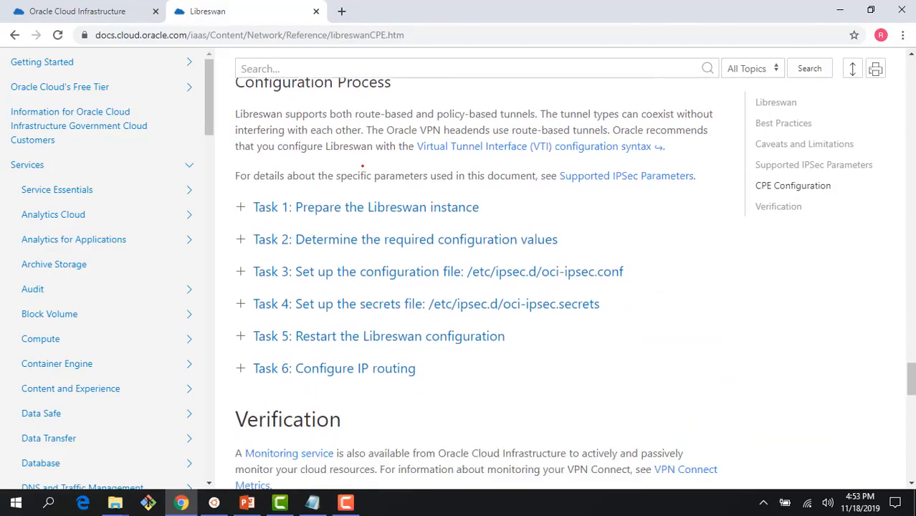
{"action": "left_click", "coordinate": [253, 211]}
{"action": "scroll", "coordinate": [349, 304], "scroll_direction": "down", "scroll_amount": 2}
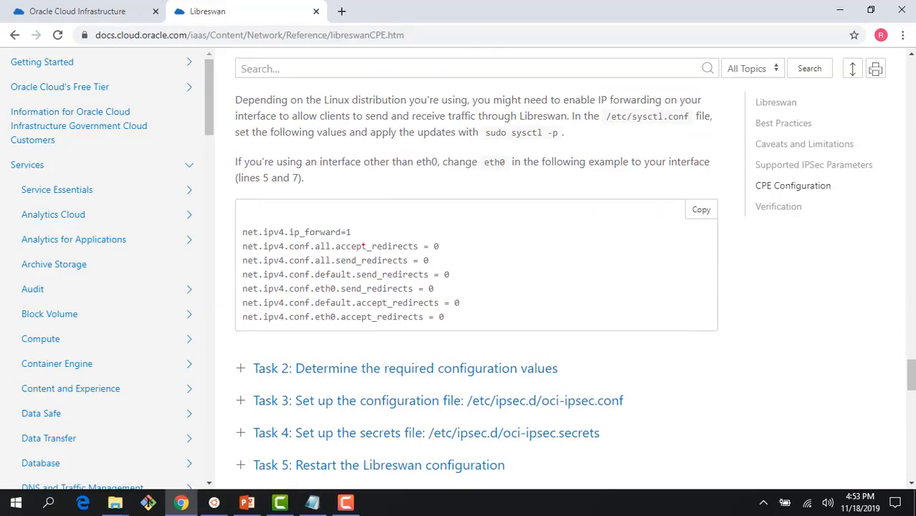
{"action": "scroll", "coordinate": [353, 181], "scroll_direction": "up", "scroll_amount": 20}
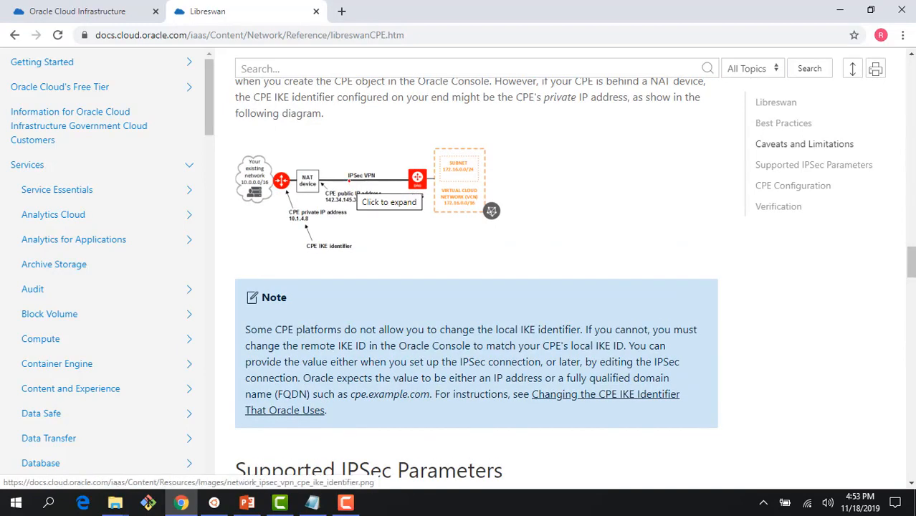
Step: Switch to the Oracle Cloud console and start a new virtual cloud network named VCN-connect in the Training compartment
{"action": "left_click", "coordinate": [113, 11]}
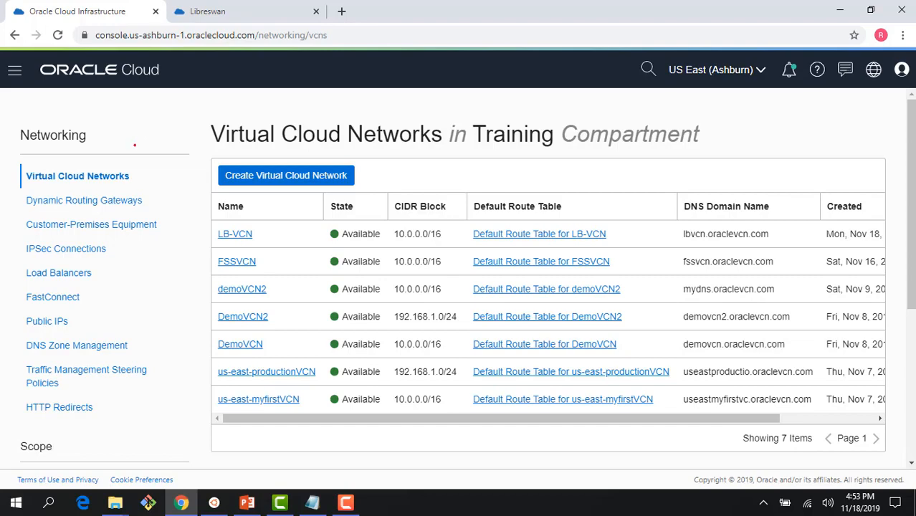
{"action": "left_click", "coordinate": [238, 172]}
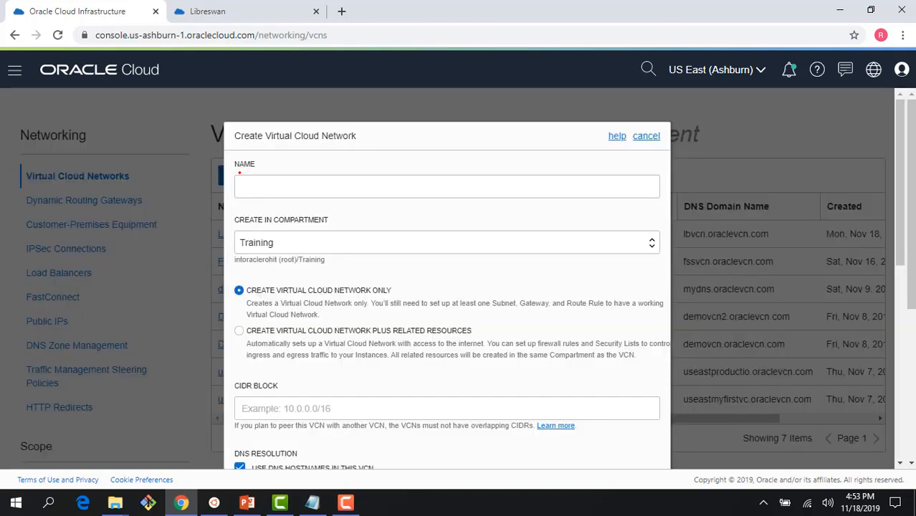
{"action": "left_click", "coordinate": [248, 184]}
{"action": "type", "text": "VC"}
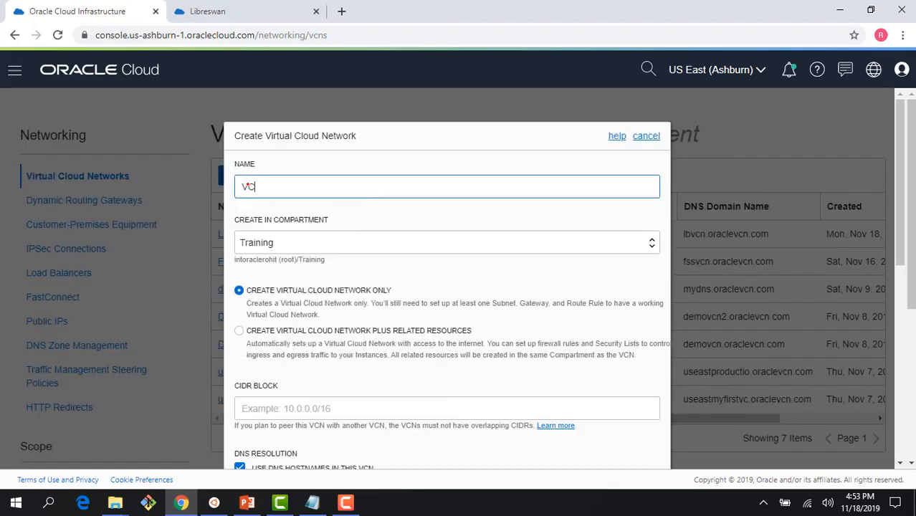
{"action": "type", "text": "N-V"}
{"action": "key", "text": "BackSpace"}
{"action": "type", "text": "VP"}
{"action": "key", "text": "BackSpace"}
{"action": "key", "text": "BackSpace"}
{"action": "type", "text": "connect"}
Step: Set the network's CIDR block to 172.0.0.0/16 and create the virtual cloud network
{"action": "scroll", "coordinate": [280, 258], "scroll_direction": "down", "scroll_amount": 2}
{"action": "left_click", "coordinate": [276, 274]}
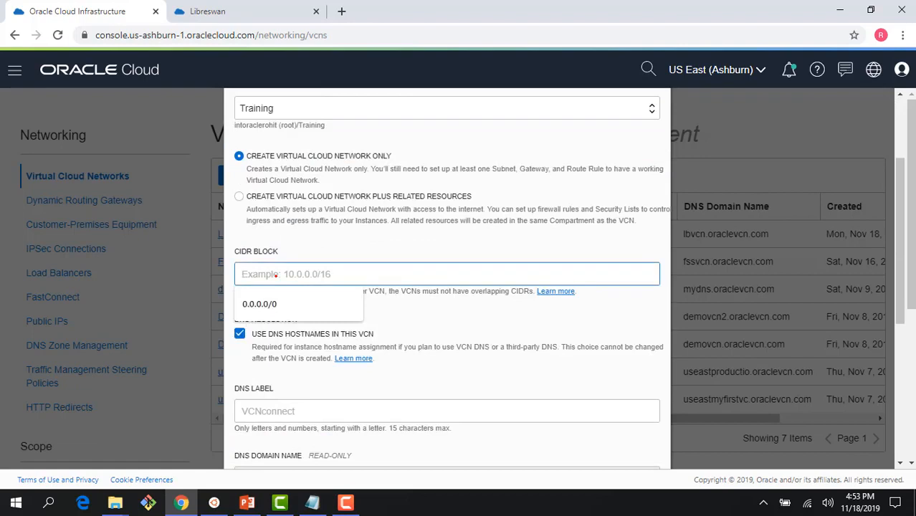
{"action": "type", "text": "172.0"}
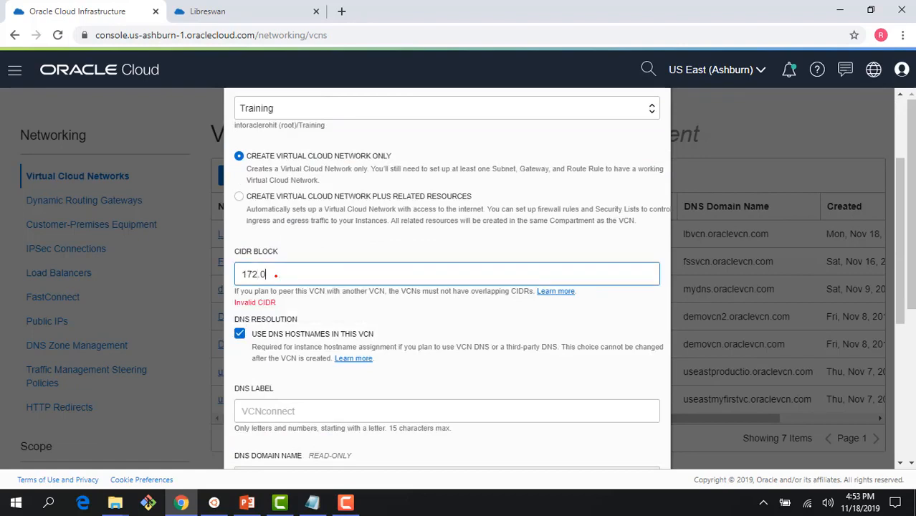
{"action": "type", "text": ".0.0/16"}
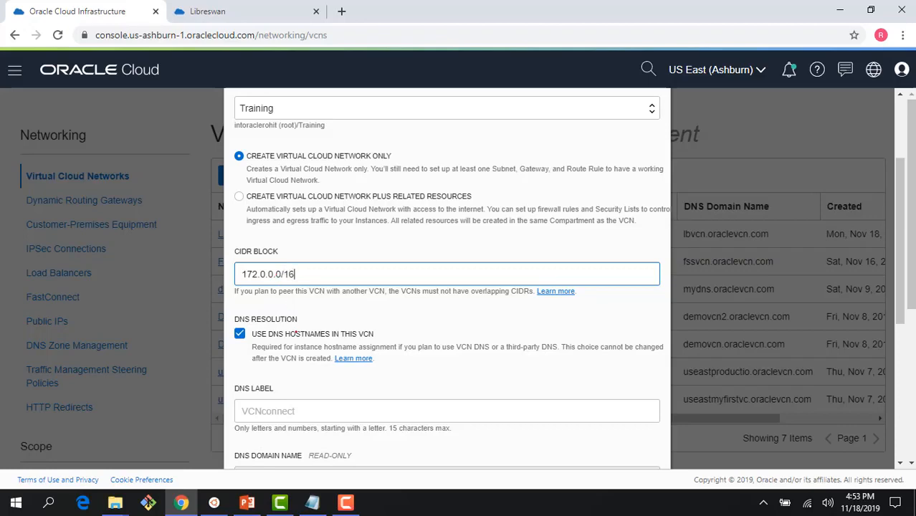
{"action": "scroll", "coordinate": [295, 332], "scroll_direction": "down", "scroll_amount": 3}
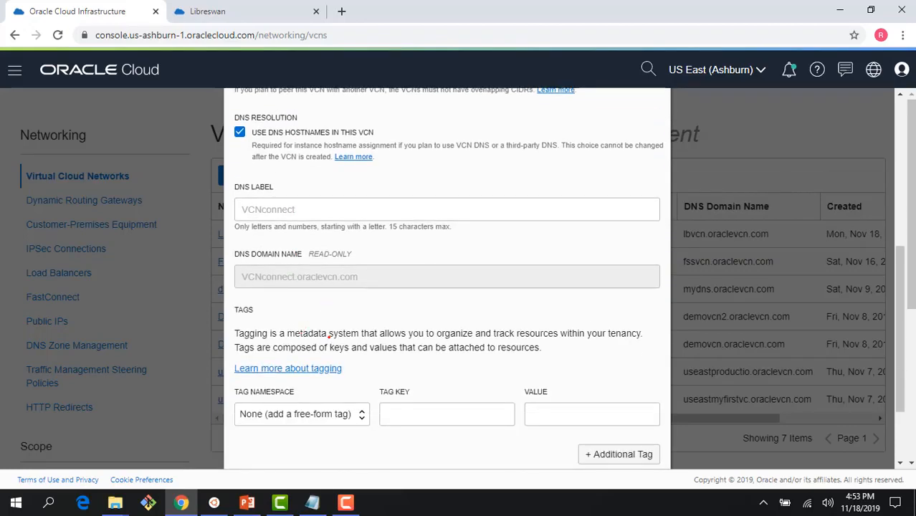
{"action": "scroll", "coordinate": [330, 336], "scroll_direction": "down", "scroll_amount": 2}
{"action": "left_click", "coordinate": [295, 413]}
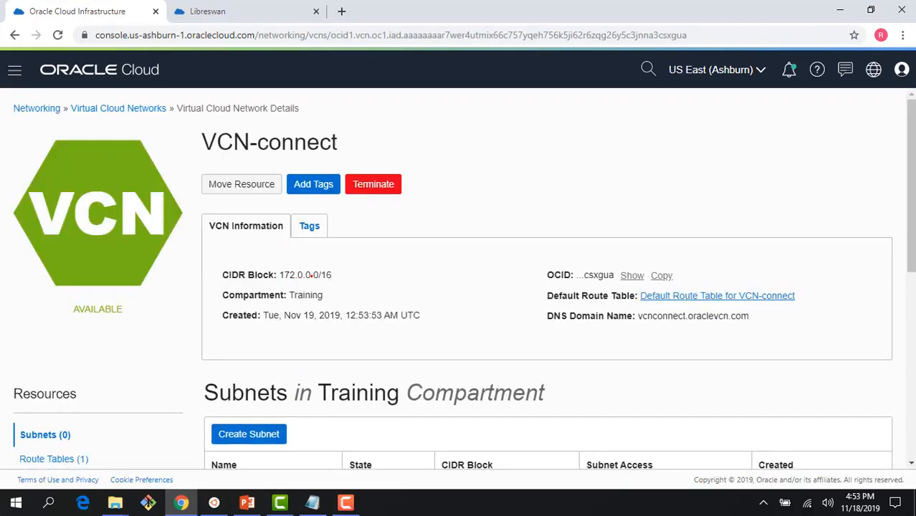
Step: Start a new regional subnet in VCN-connect named subnet1 with the CIDR block 172.0.1.0/24
{"action": "scroll", "coordinate": [322, 315], "scroll_direction": "down", "scroll_amount": 2}
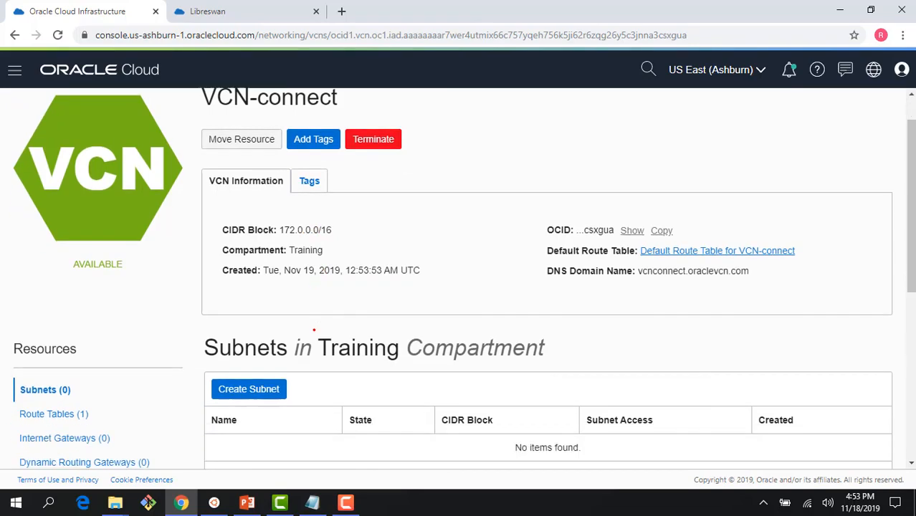
{"action": "left_click", "coordinate": [265, 297]}
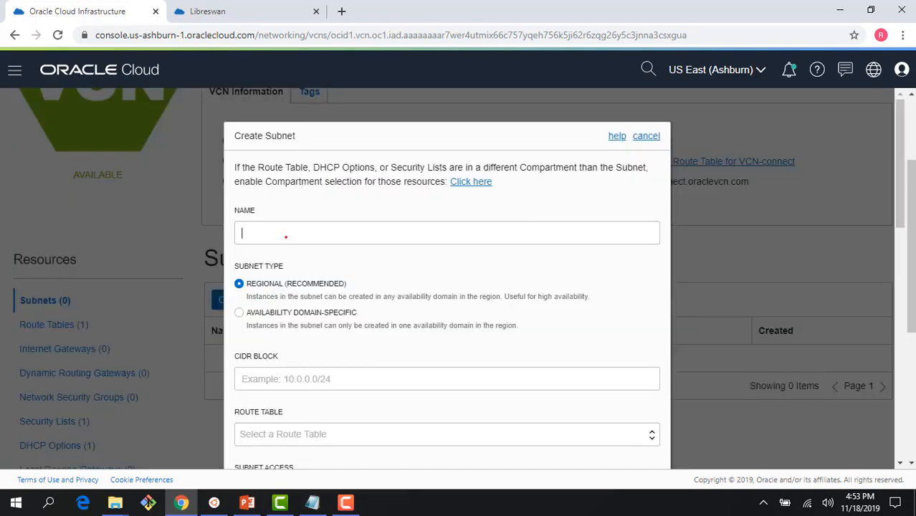
{"action": "left_click", "coordinate": [285, 237]}
{"action": "type", "text": "subnet"}
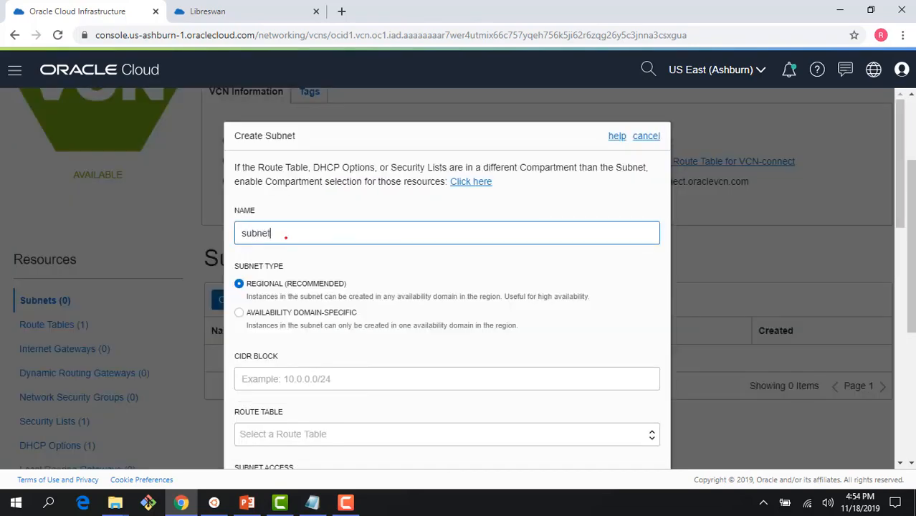
{"action": "type", "text": "1"}
{"action": "scroll", "coordinate": [321, 291], "scroll_direction": "down", "scroll_amount": 1}
{"action": "left_click", "coordinate": [314, 308]}
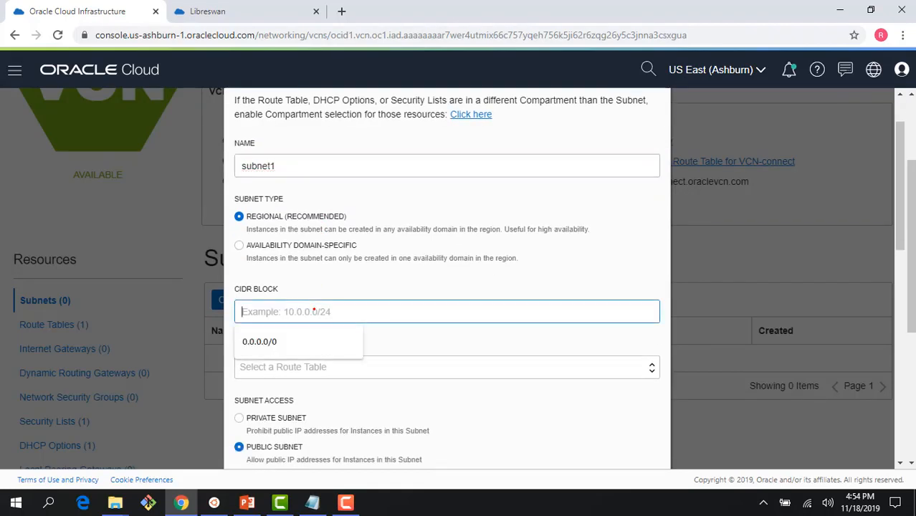
{"action": "type", "text": "172.0.1."}
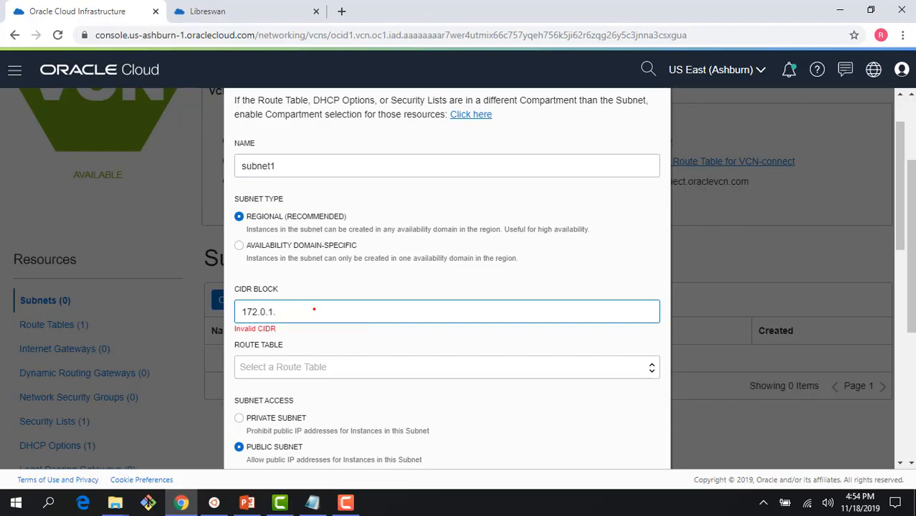
{"action": "type", "text": "0/24"}
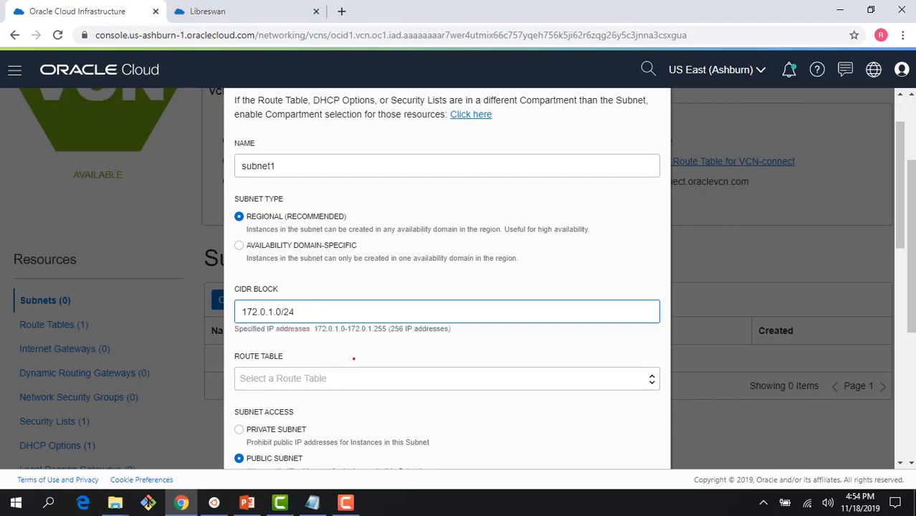
Step: Assign the default route table and the default security list for VCN-connect to the new subnet
{"action": "left_click", "coordinate": [354, 378]}
{"action": "left_click", "coordinate": [354, 424]}
{"action": "scroll", "coordinate": [362, 411], "scroll_direction": "down", "scroll_amount": 1}
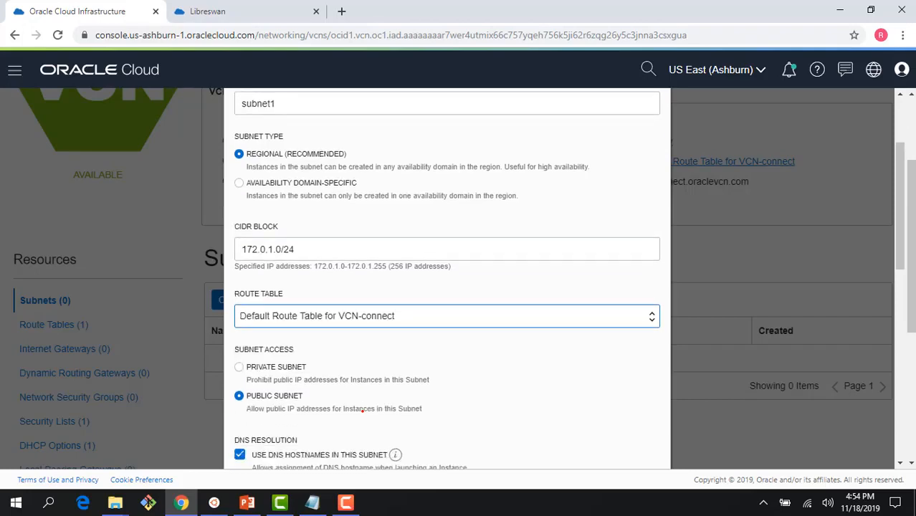
{"action": "scroll", "coordinate": [362, 410], "scroll_direction": "down", "scroll_amount": 3}
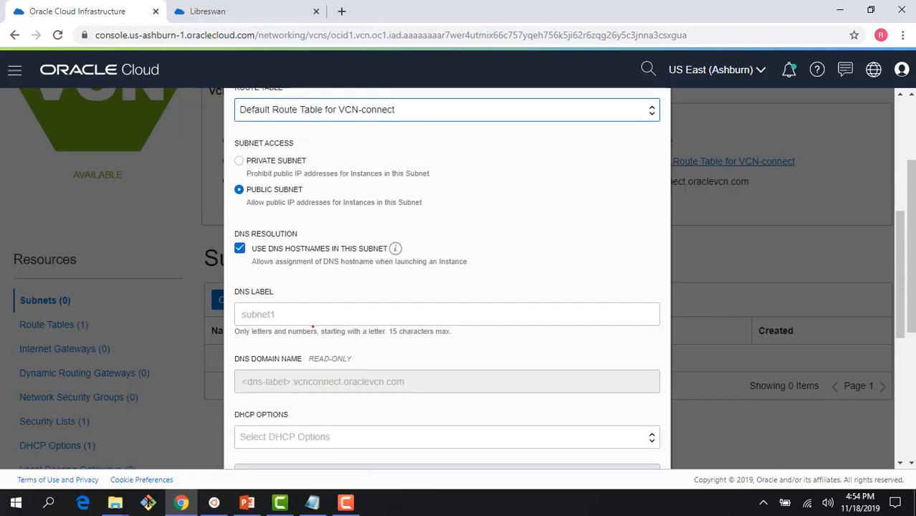
{"action": "scroll", "coordinate": [313, 327], "scroll_direction": "down", "scroll_amount": 2}
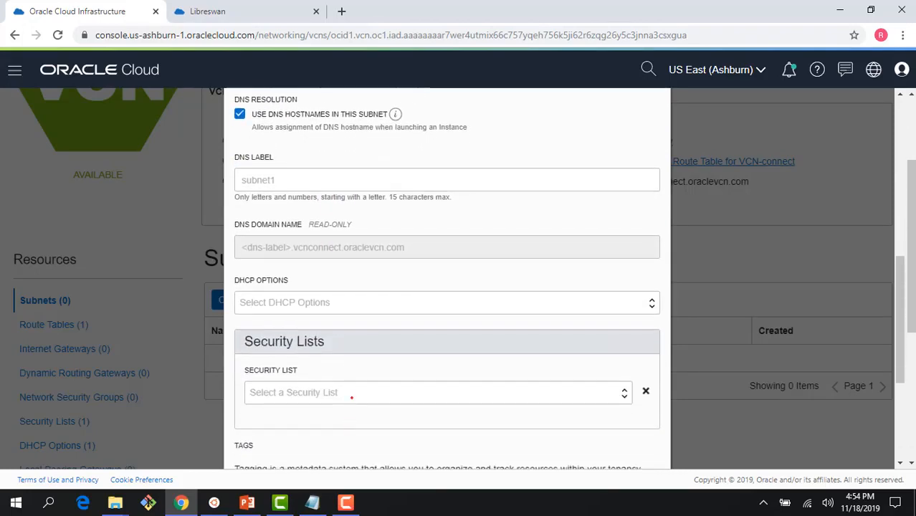
{"action": "left_click", "coordinate": [351, 397]}
{"action": "left_click", "coordinate": [352, 434]}
Step: Make subnet1 a private subnet and create it
{"action": "scroll", "coordinate": [356, 346], "scroll_direction": "up", "scroll_amount": 4}
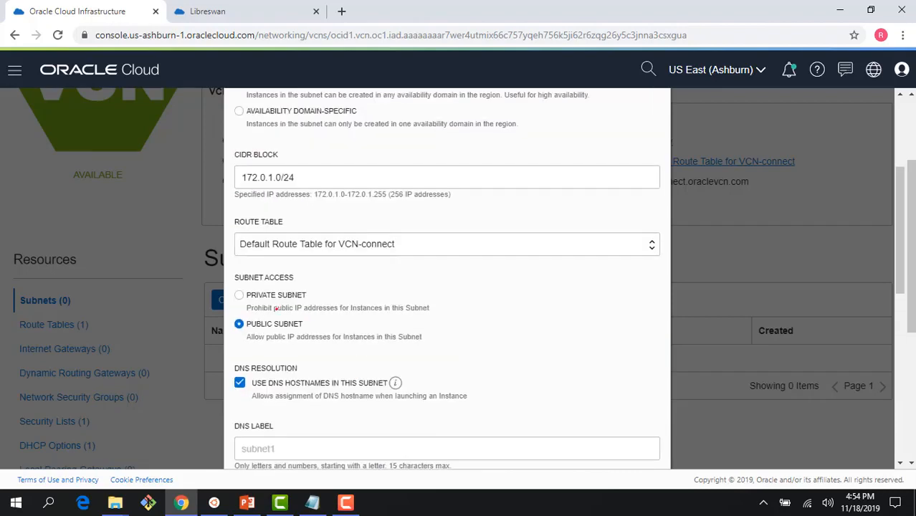
{"action": "left_click", "coordinate": [239, 295]}
{"action": "scroll", "coordinate": [347, 333], "scroll_direction": "down", "scroll_amount": 7}
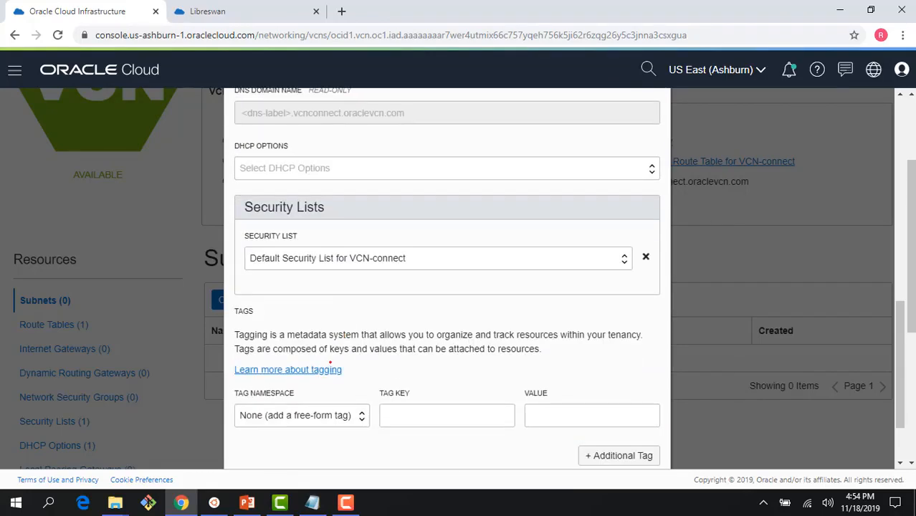
{"action": "left_click", "coordinate": [287, 414]}
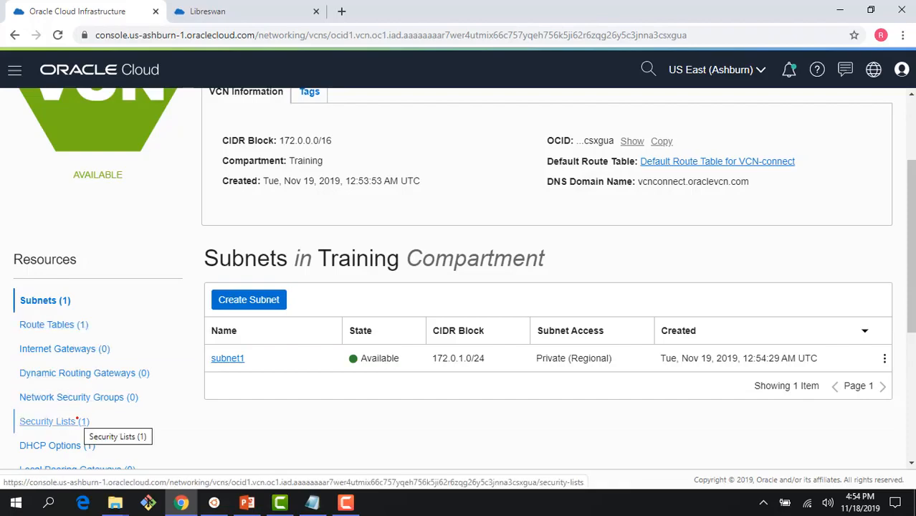
Step: Open the default security list for VCN-connect at its ingress rules
{"action": "left_click", "coordinate": [77, 421]}
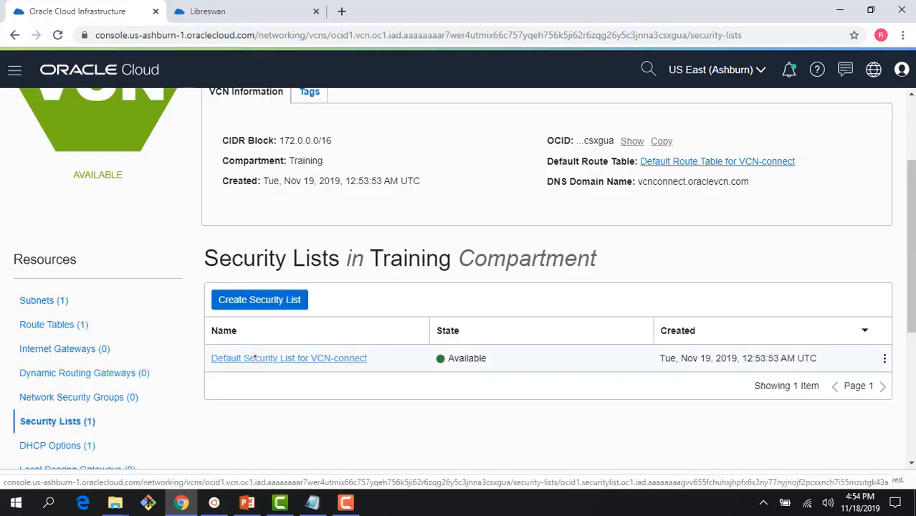
{"action": "left_click", "coordinate": [254, 358]}
{"action": "scroll", "coordinate": [276, 248], "scroll_direction": "down", "scroll_amount": 3}
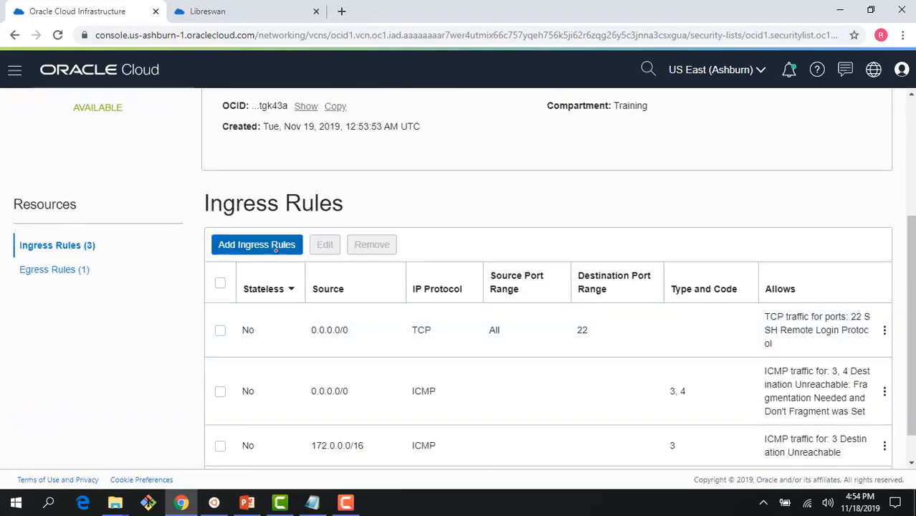
Step: Start a new TCP ingress rule with source CIDR 0.0.0.0/0 and destination port 4500
{"action": "left_click", "coordinate": [276, 246]}
{"action": "left_click", "coordinate": [394, 262]}
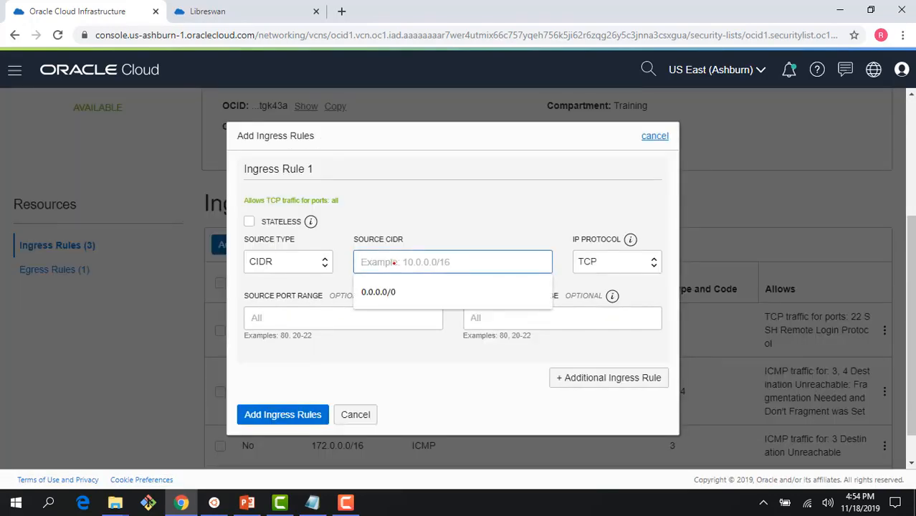
{"action": "left_click", "coordinate": [389, 291]}
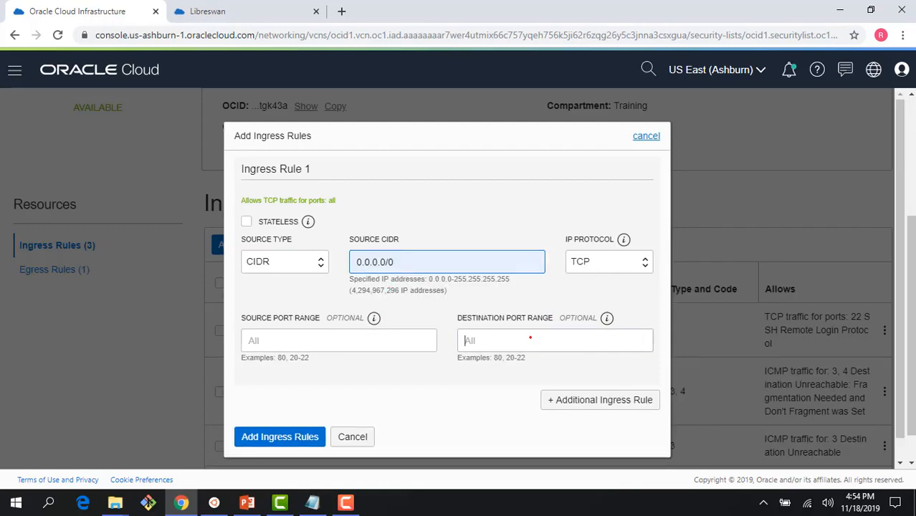
{"action": "left_click", "coordinate": [531, 336]}
{"action": "type", "text": "4500"}
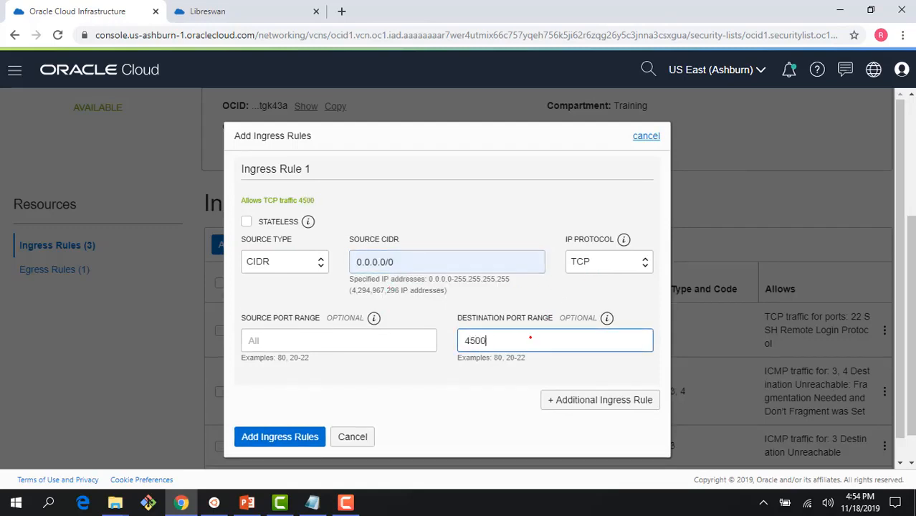
Step: Add a second TCP ingress rule entry with source CIDR 0.0.0.0/0 and destination port 500
{"action": "left_click", "coordinate": [573, 398]}
{"action": "left_click_drag", "start_coordinate": [419, 264], "coordinate": [348, 266]}
{"action": "key", "text": "ctrl+c"}
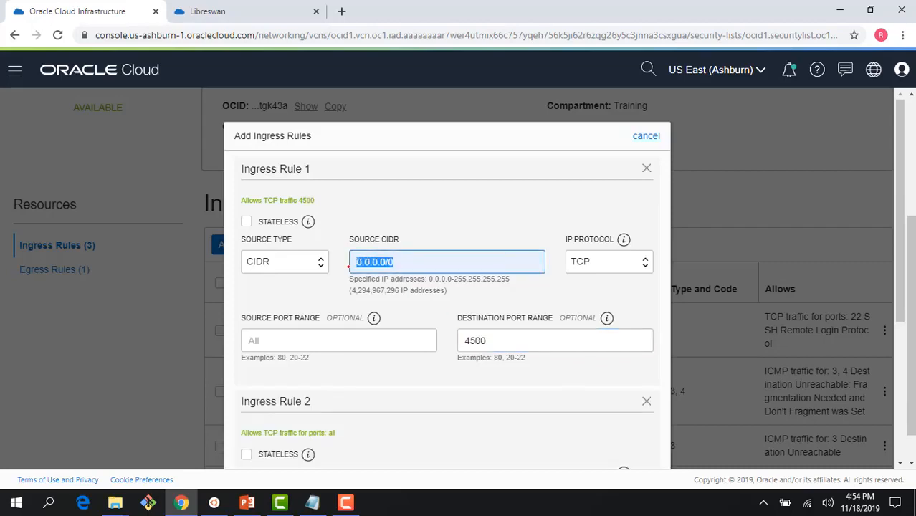
{"action": "scroll", "coordinate": [435, 336], "scroll_direction": "down", "scroll_amount": 3}
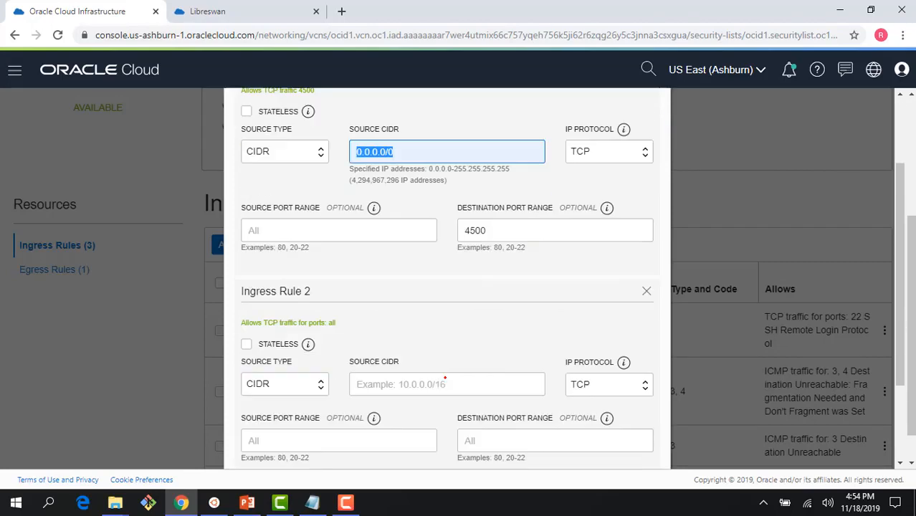
{"action": "left_click", "coordinate": [452, 293]}
{"action": "key", "text": "ctrl+v"}
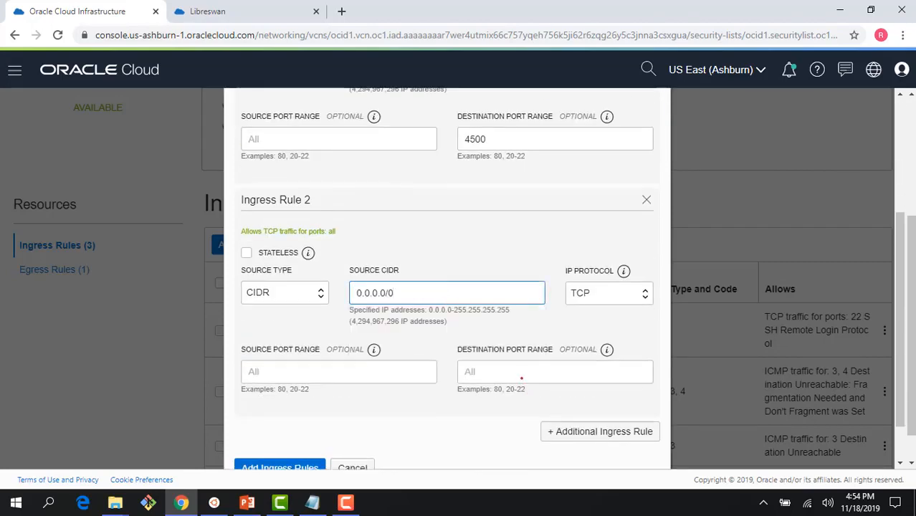
{"action": "left_click", "coordinate": [518, 372]}
{"action": "type", "text": "500"}
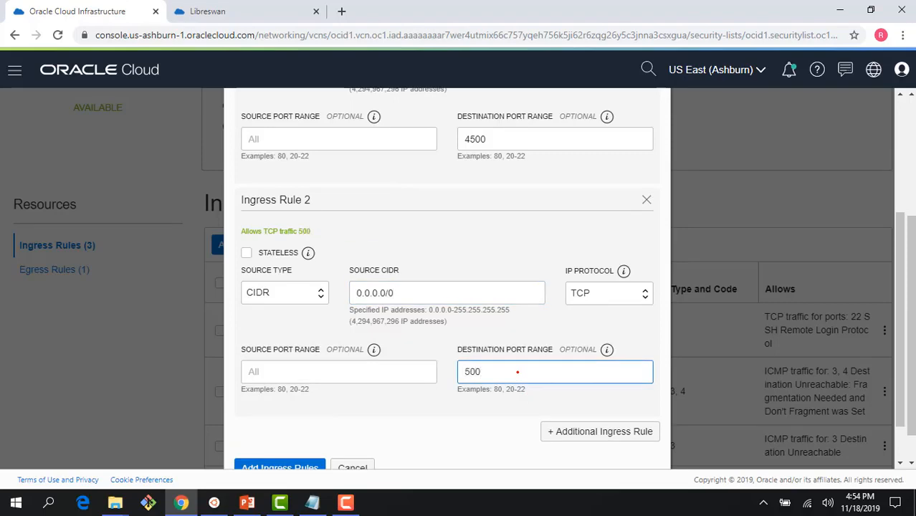
Step: Add a third ingress rule entry with source CIDR 0.0.0.0/0 and IP protocol UDP
{"action": "scroll", "coordinate": [517, 373], "scroll_direction": "down", "scroll_amount": 1}
{"action": "left_click", "coordinate": [545, 376]}
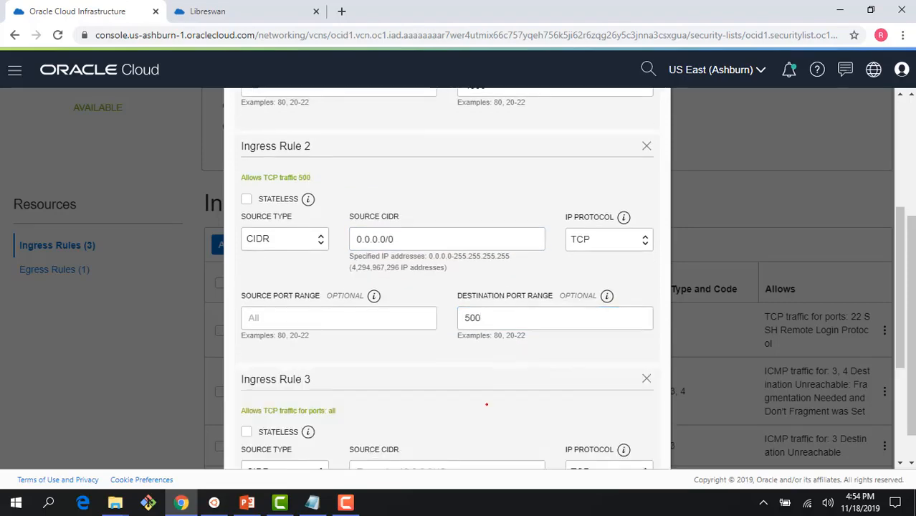
{"action": "scroll", "coordinate": [486, 406], "scroll_direction": "down", "scroll_amount": 3}
{"action": "left_click", "coordinate": [524, 271]}
{"action": "key", "text": "Down"}
{"action": "key", "text": "Return"}
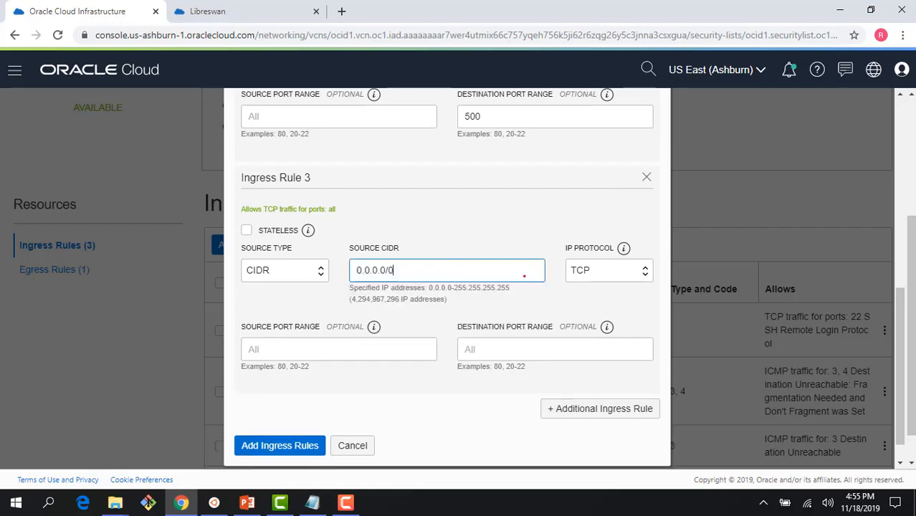
{"action": "left_click", "coordinate": [610, 271]}
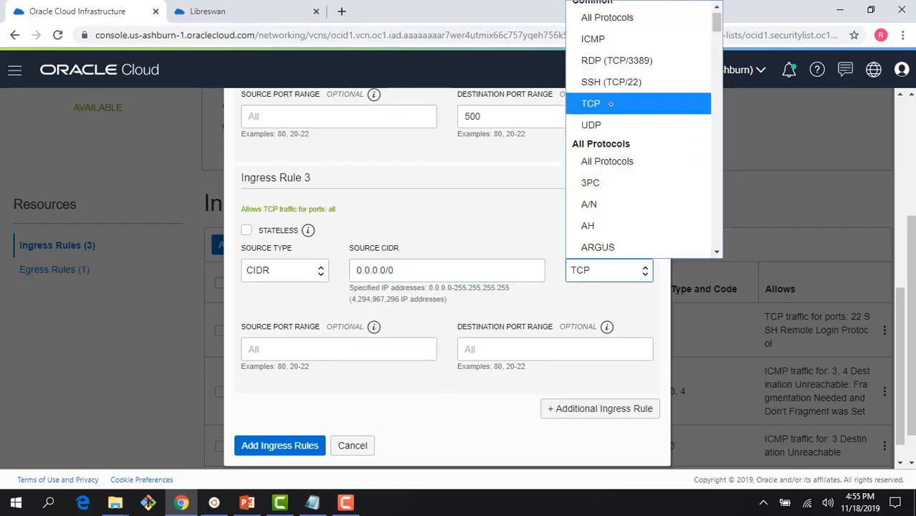
{"action": "left_click", "coordinate": [592, 125]}
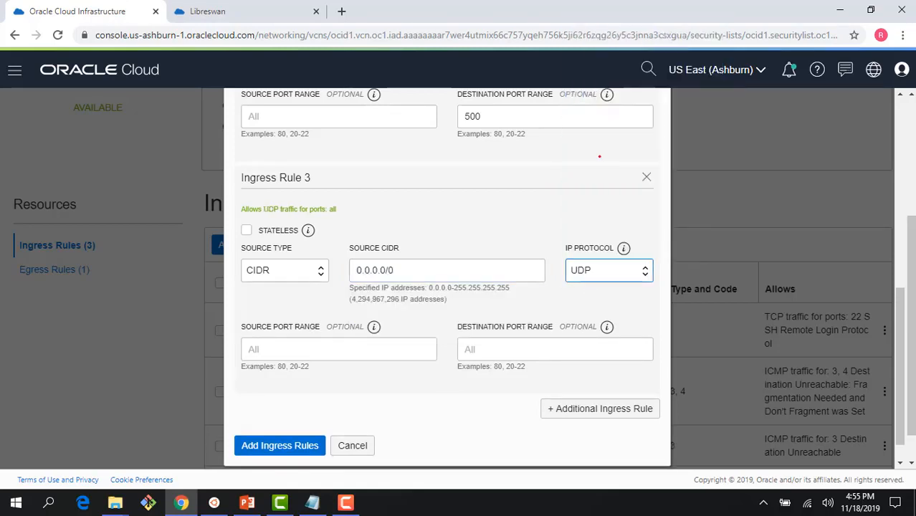
Step: Add a fourth ingress rule with source CIDR 0.0.0.0/0, protocol TCP and destination port 4500, and submit all the new rules
{"action": "left_click", "coordinate": [589, 409]}
{"action": "scroll", "coordinate": [429, 362], "scroll_direction": "down", "scroll_amount": 4}
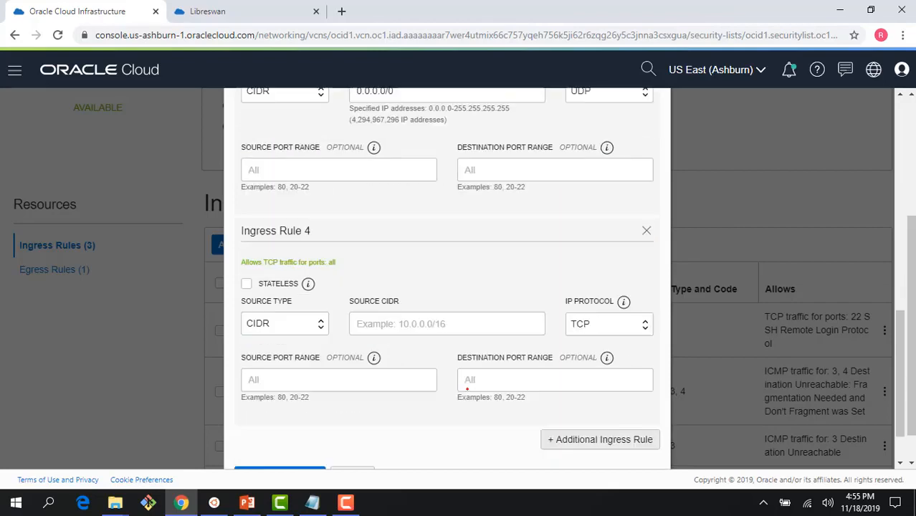
{"action": "left_click", "coordinate": [465, 302]}
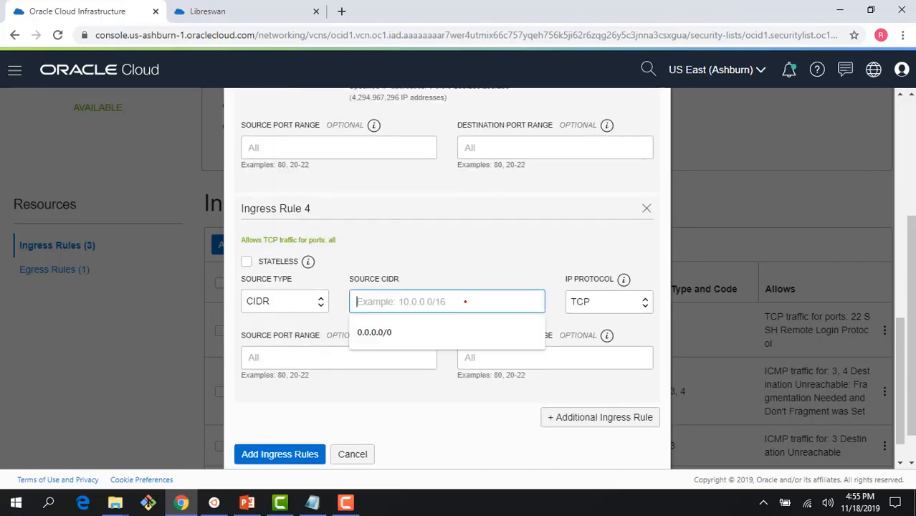
{"action": "left_click", "coordinate": [445, 332]}
{"action": "left_click", "coordinate": [537, 380]}
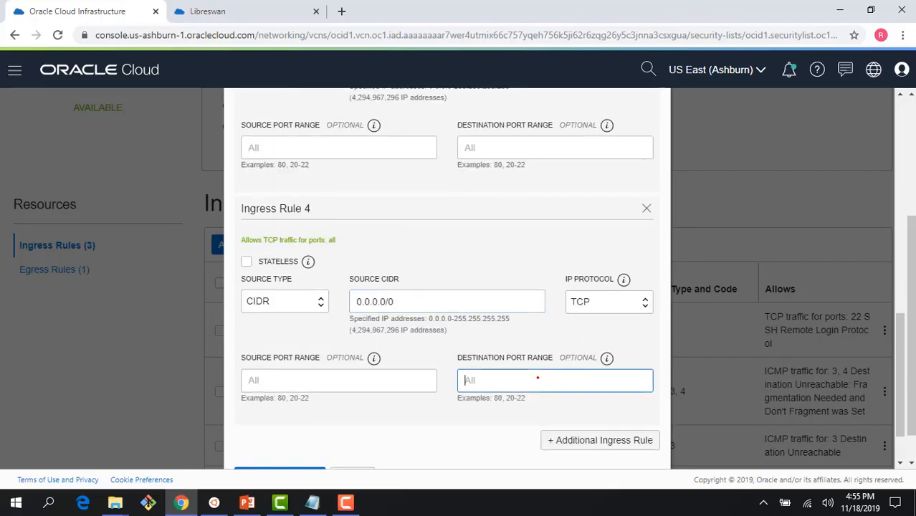
{"action": "type", "text": "4500"}
{"action": "scroll", "coordinate": [498, 385], "scroll_direction": "down", "scroll_amount": 1}
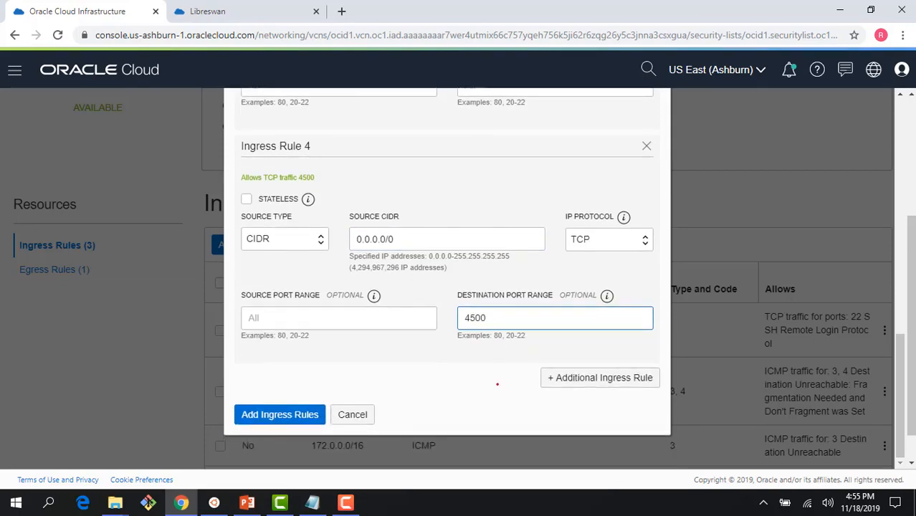
{"action": "left_click", "coordinate": [286, 415]}
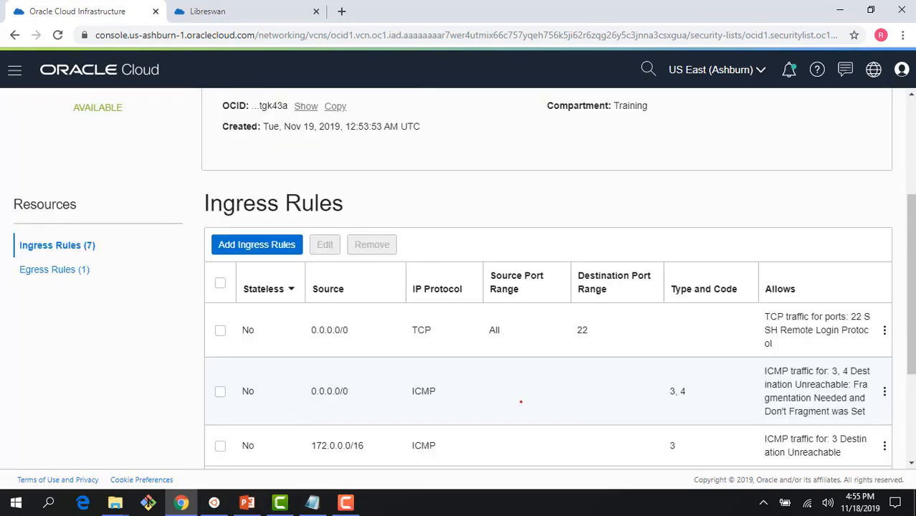
Step: Edit the UDP ingress rule to set its destination port range to 500 and save the change
{"action": "scroll", "coordinate": [539, 414], "scroll_direction": "down", "scroll_amount": 2}
{"action": "scroll", "coordinate": [538, 413], "scroll_direction": "down", "scroll_amount": 1}
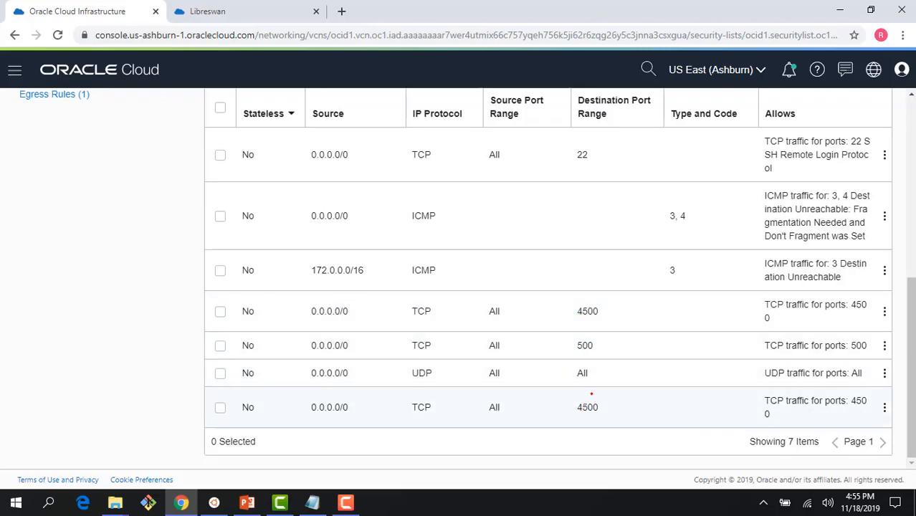
{"action": "left_click", "coordinate": [885, 372]}
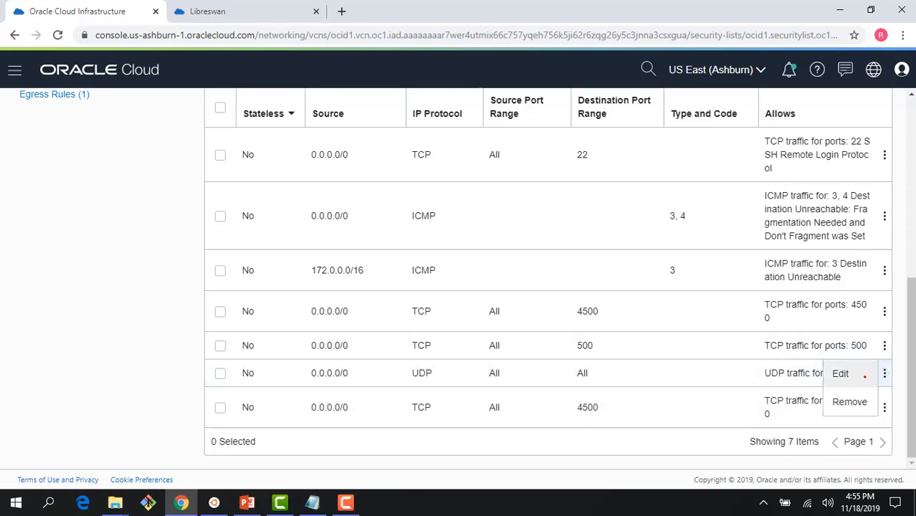
{"action": "left_click", "coordinate": [865, 375]}
{"action": "left_click", "coordinate": [570, 341]}
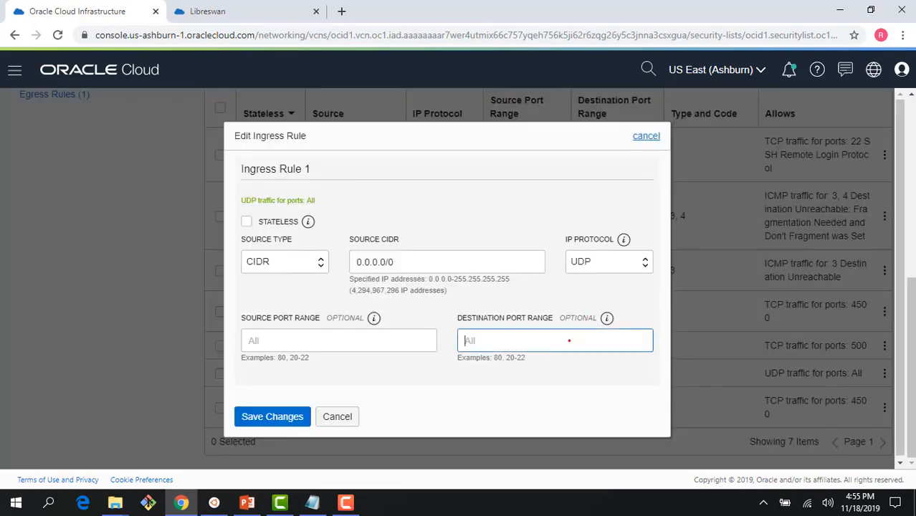
{"action": "type", "text": "500"}
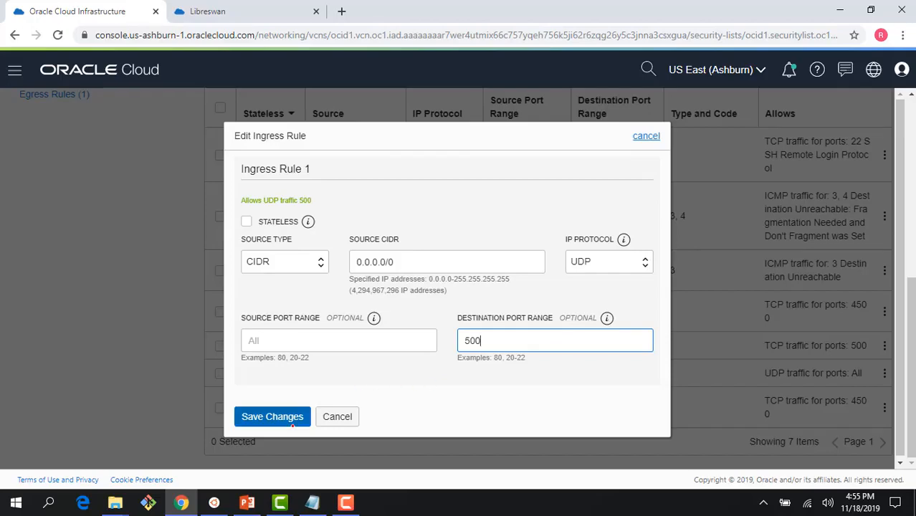
{"action": "left_click", "coordinate": [291, 419]}
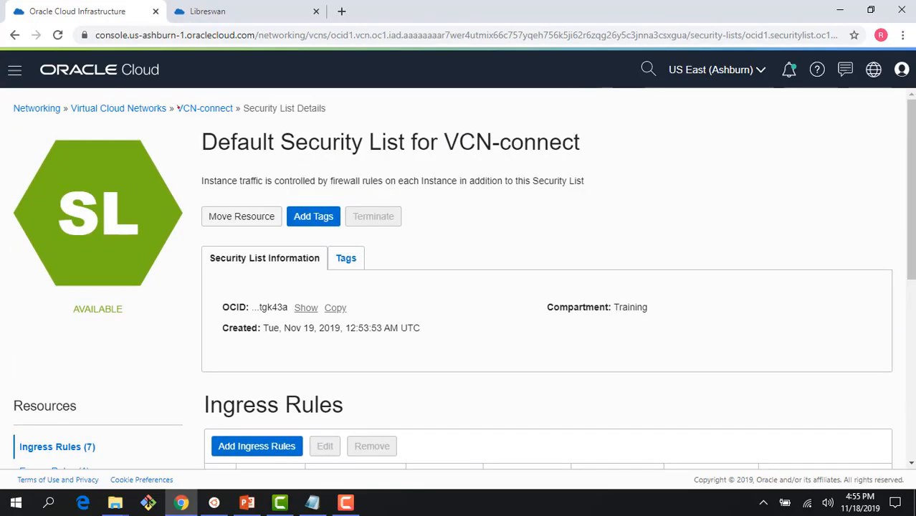
Step: Create a dynamic routing gateway named DRG in the Training compartment
{"action": "left_click", "coordinate": [154, 109]}
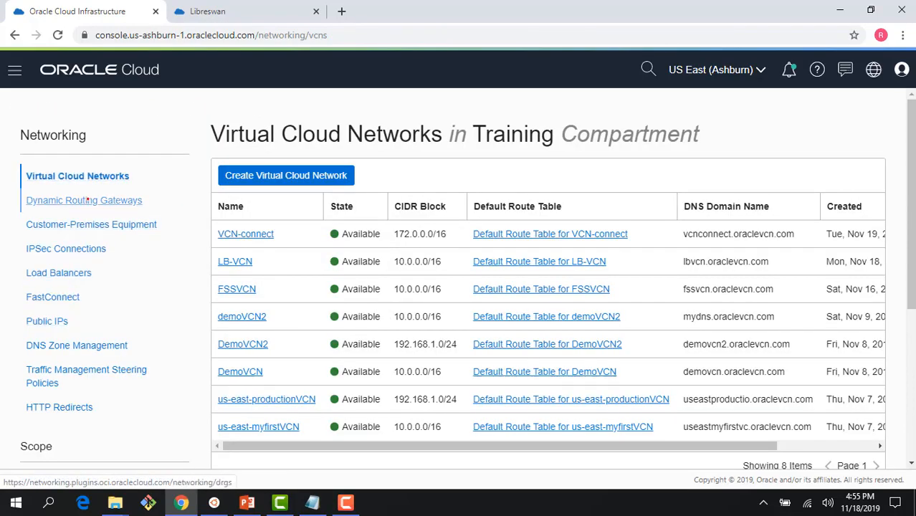
{"action": "left_click", "coordinate": [86, 202]}
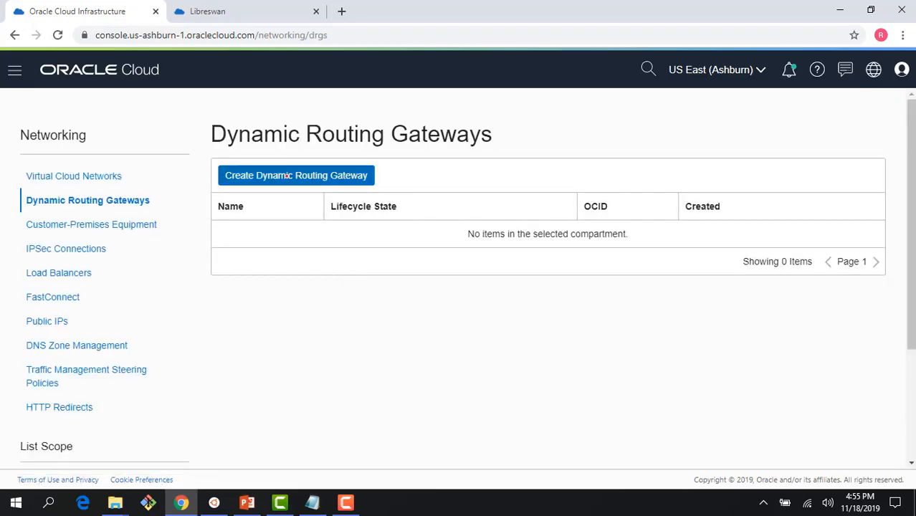
{"action": "left_click", "coordinate": [287, 176]}
{"action": "left_click", "coordinate": [267, 249]}
{"action": "type", "text": "DRG"}
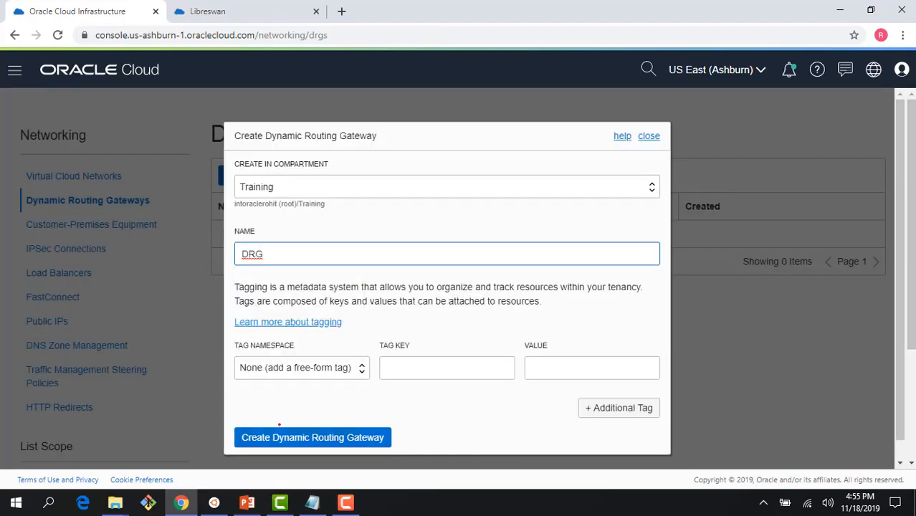
{"action": "left_click", "coordinate": [283, 430]}
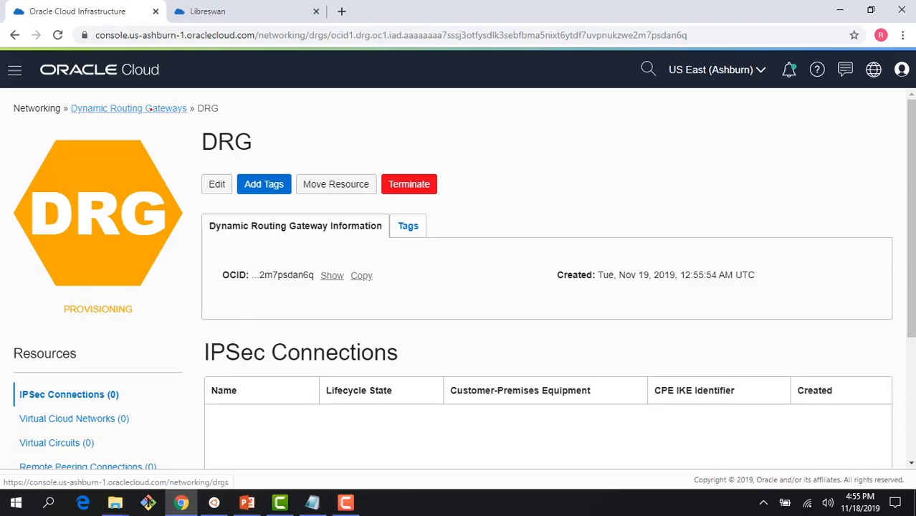
Step: Start a new customer-premises equipment entry in the Training compartment and name it cpe
{"action": "left_click", "coordinate": [150, 108]}
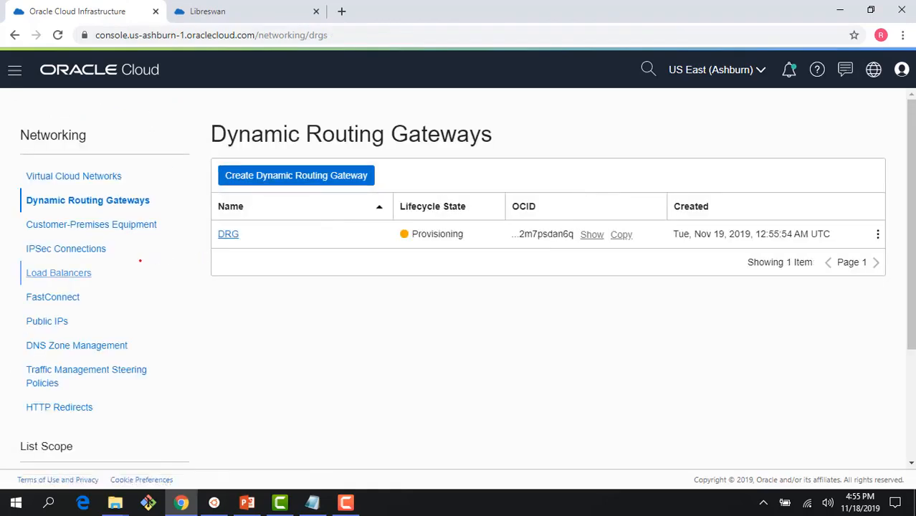
{"action": "left_click", "coordinate": [80, 224]}
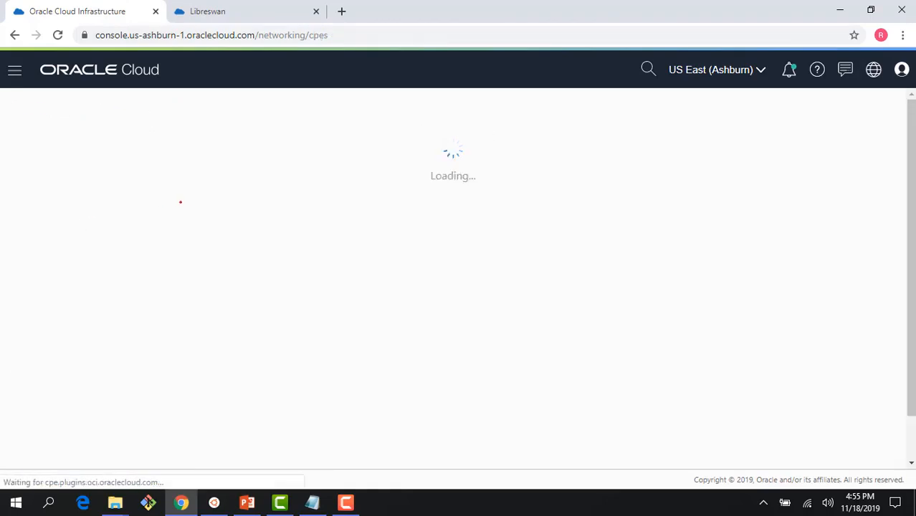
{"action": "left_click", "coordinate": [284, 175]}
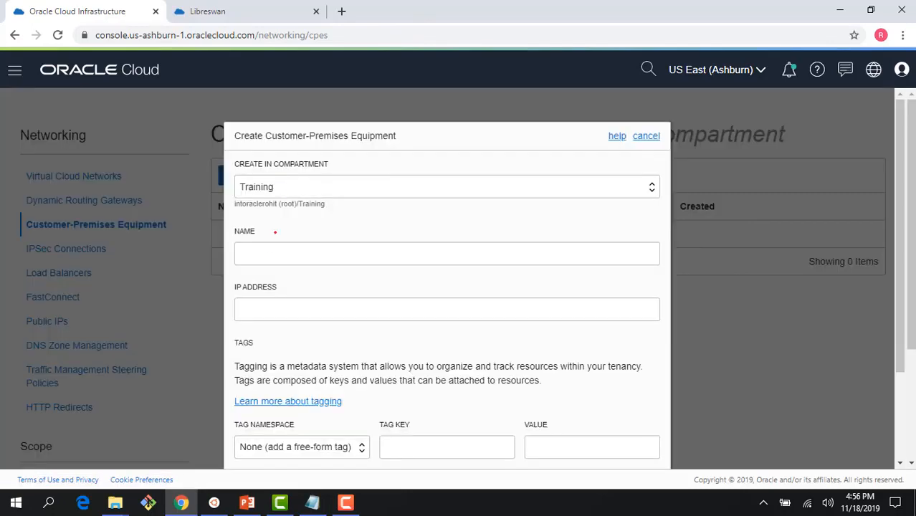
{"action": "left_click", "coordinate": [270, 252]}
{"action": "type", "text": "cpe"}
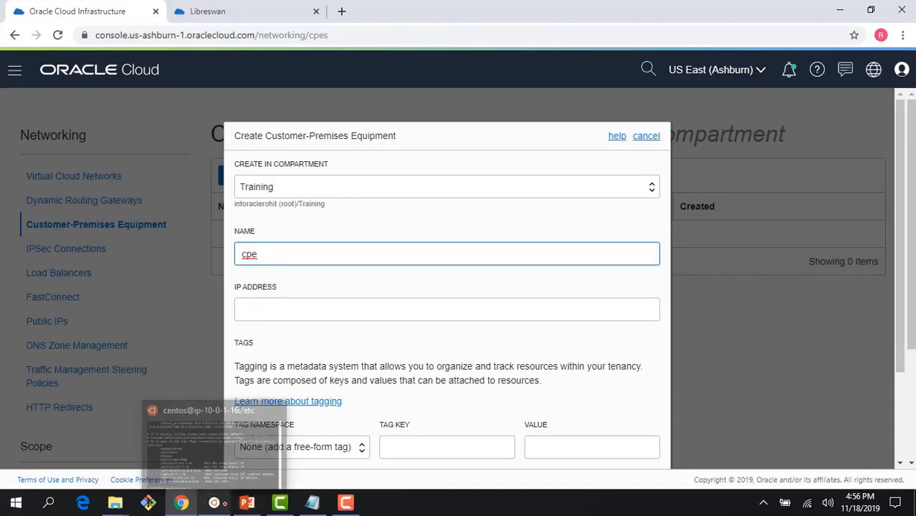
Step: Copy the Libreswan public IP 3.230.163.217 from the Notepad configuration into the equipment's IP address and create the cpe
{"action": "left_click", "coordinate": [215, 502]}
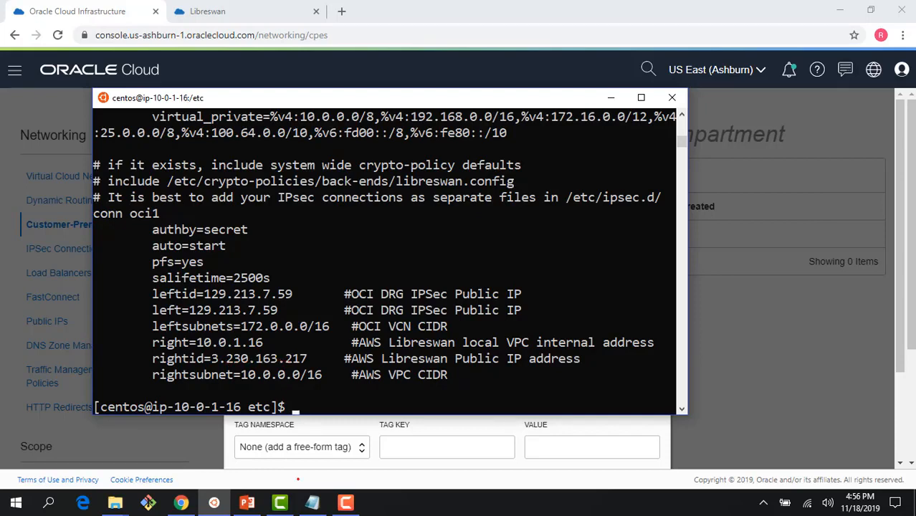
{"action": "left_click", "coordinate": [313, 502]}
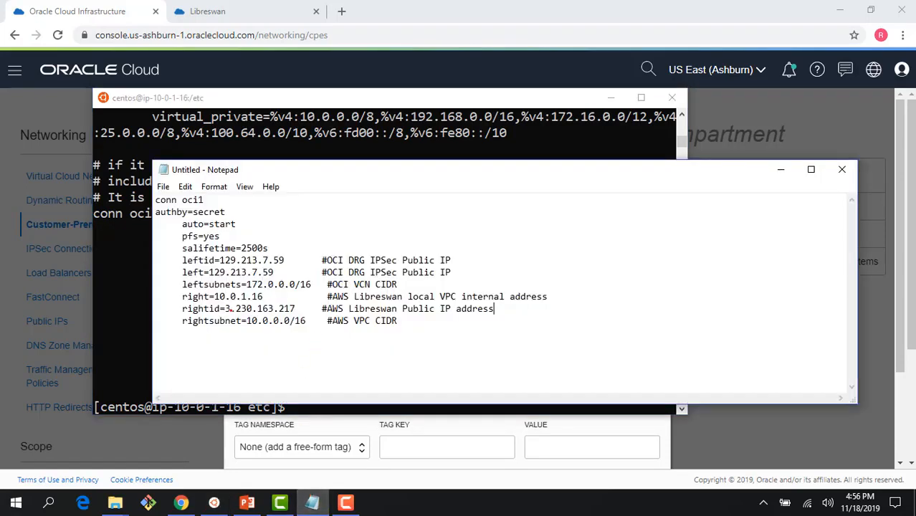
{"action": "left_click_drag", "start_coordinate": [226, 309], "coordinate": [295, 309]}
{"action": "key", "text": "ctrl+c"}
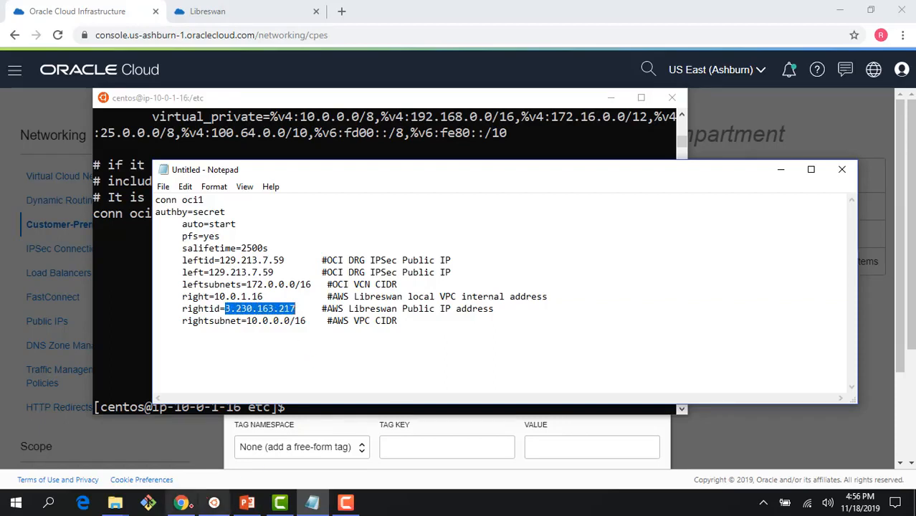
{"action": "left_click", "coordinate": [181, 502]}
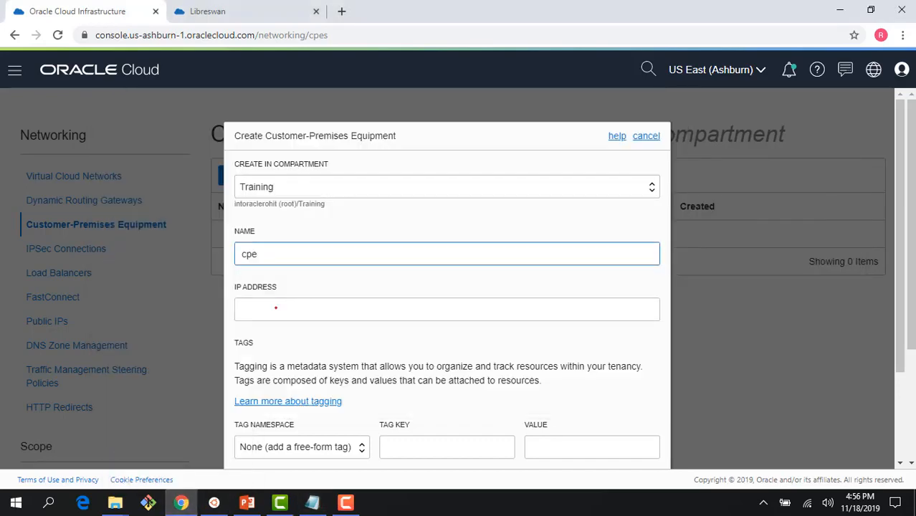
{"action": "left_click", "coordinate": [276, 308]}
{"action": "key", "text": "ctrl+v"}
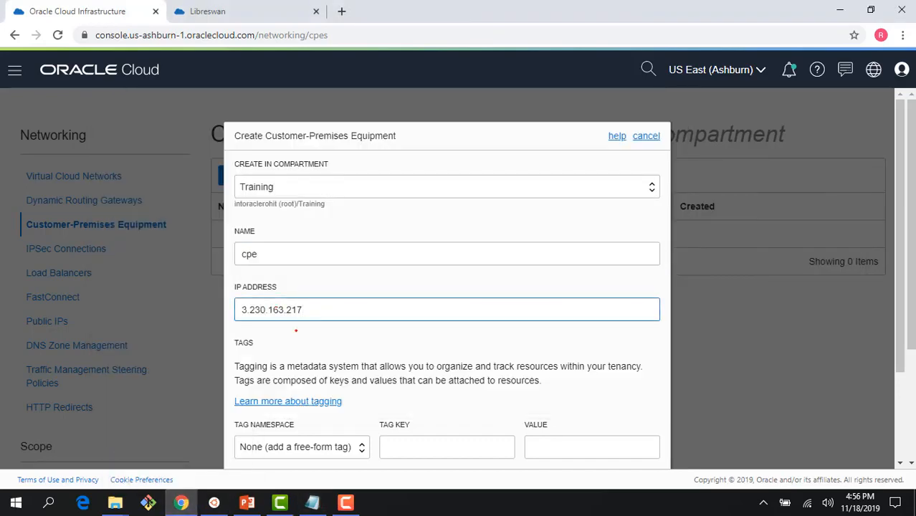
{"action": "scroll", "coordinate": [276, 345], "scroll_direction": "down", "scroll_amount": 2}
{"action": "left_click", "coordinate": [257, 413]}
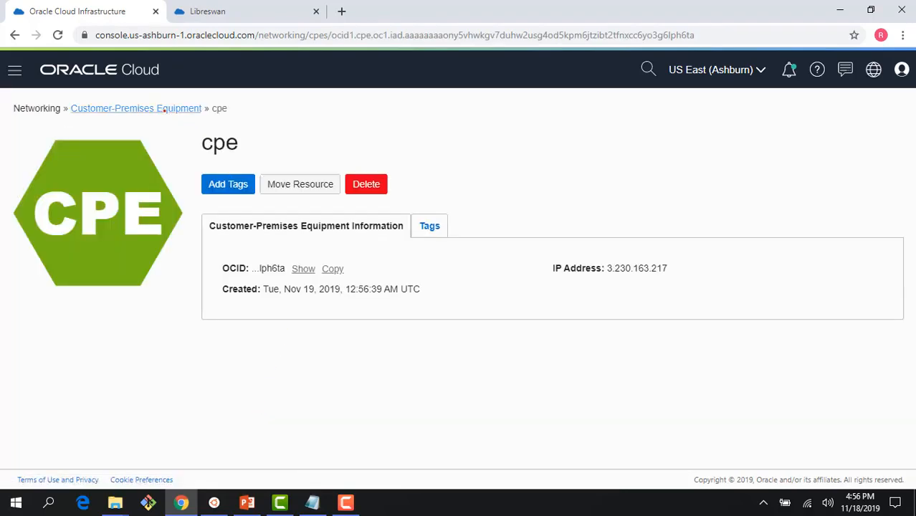
Step: Attach the VCN-connect virtual cloud network to the DRG dynamic routing gateway
{"action": "left_click", "coordinate": [163, 108]}
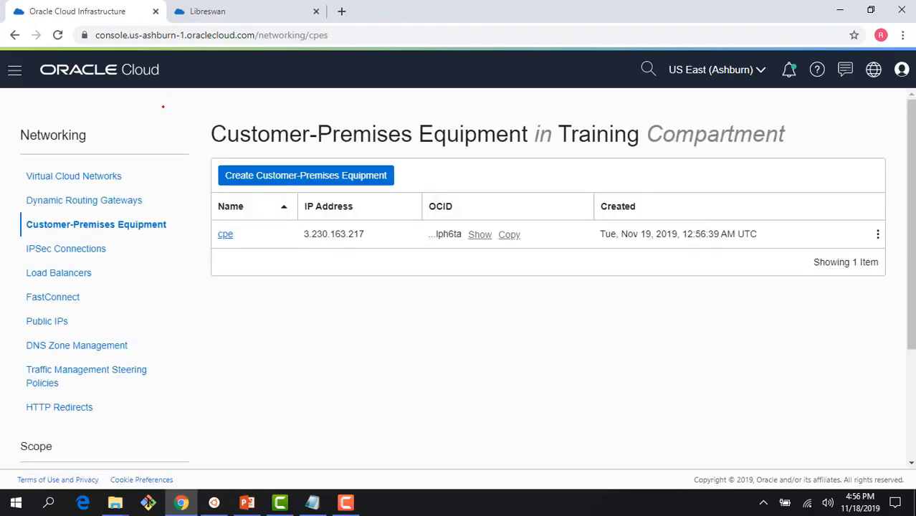
{"action": "left_click", "coordinate": [123, 200]}
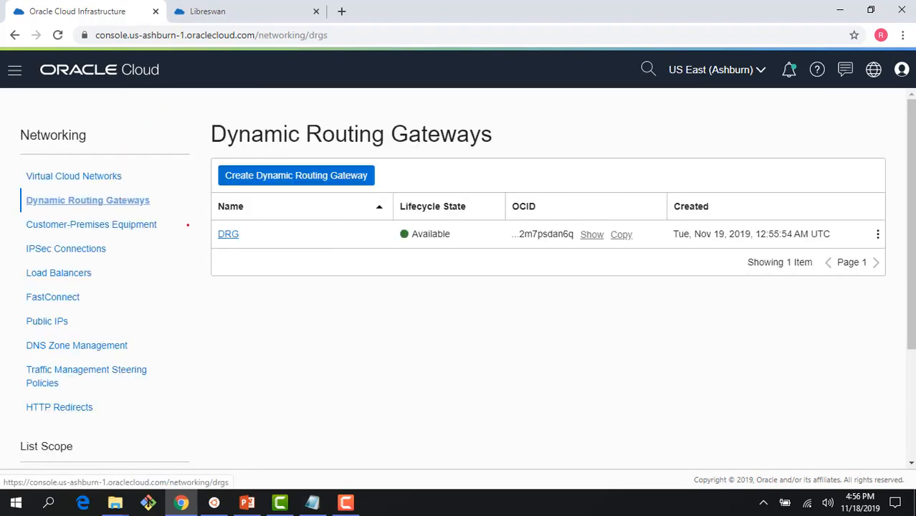
{"action": "left_click", "coordinate": [229, 234]}
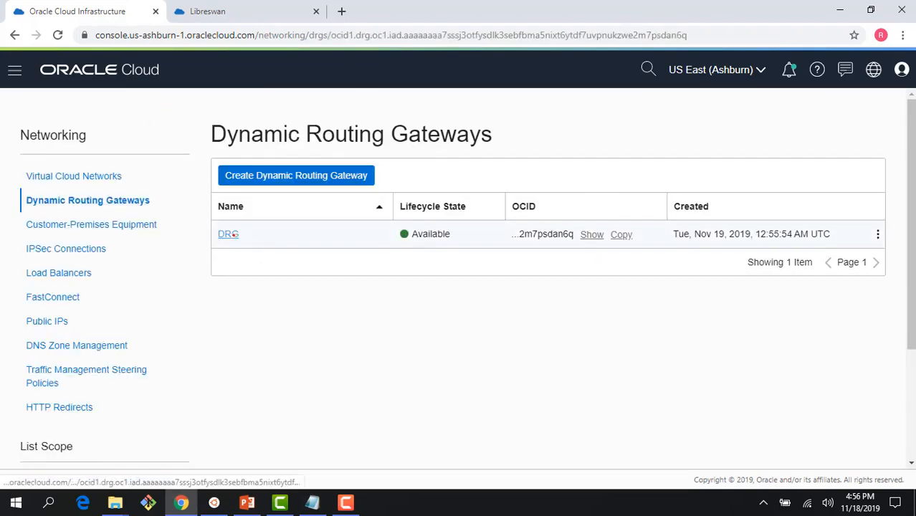
{"action": "scroll", "coordinate": [108, 316], "scroll_direction": "down", "scroll_amount": 2}
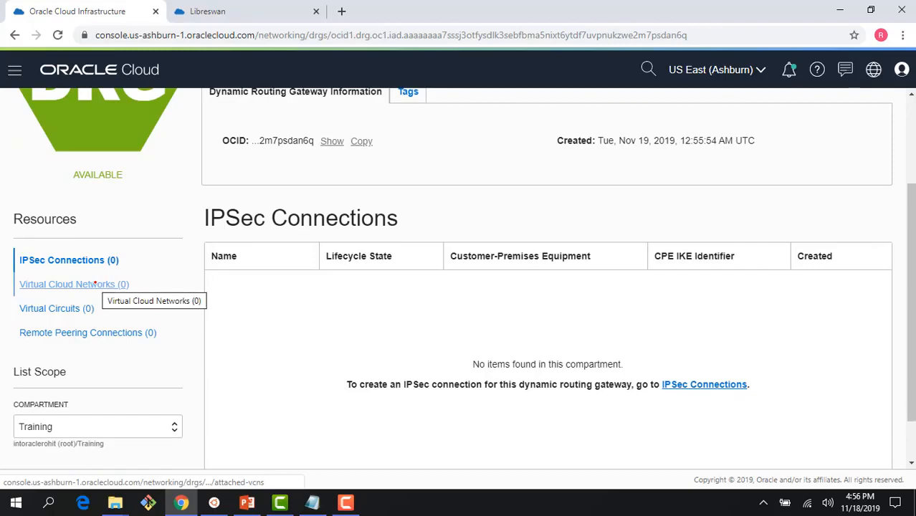
{"action": "left_click", "coordinate": [94, 284]}
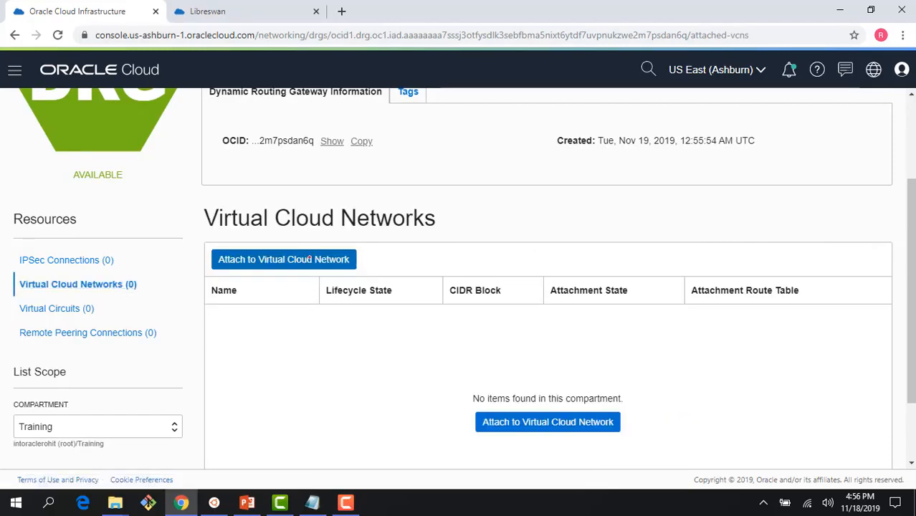
{"action": "left_click", "coordinate": [309, 260]}
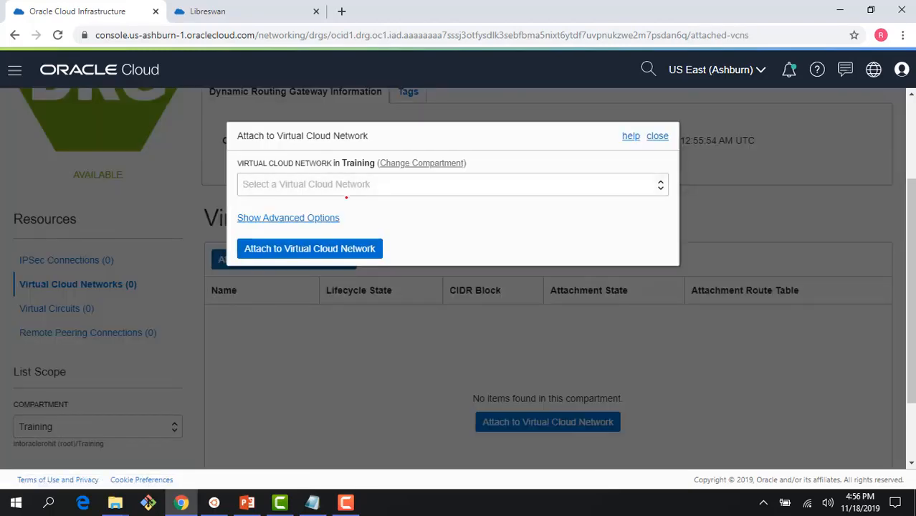
{"action": "left_click", "coordinate": [351, 185]}
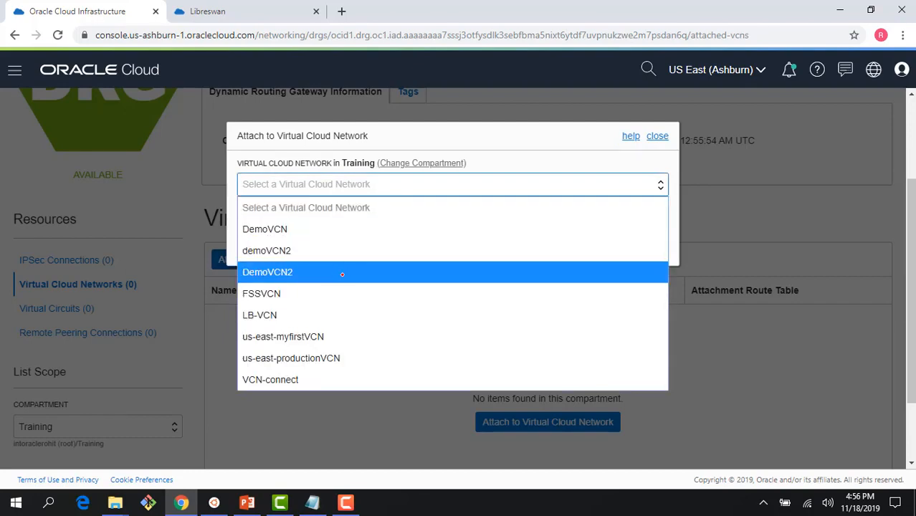
{"action": "left_click", "coordinate": [354, 379]}
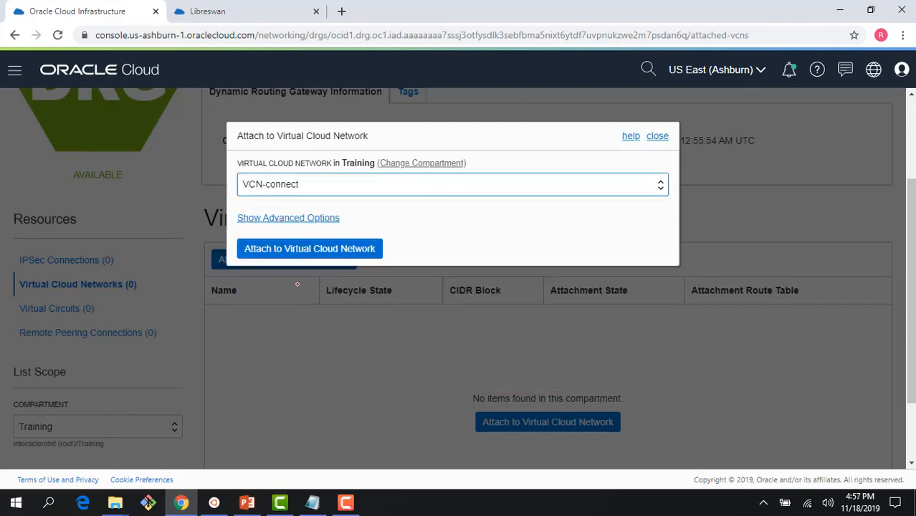
{"action": "left_click", "coordinate": [299, 249]}
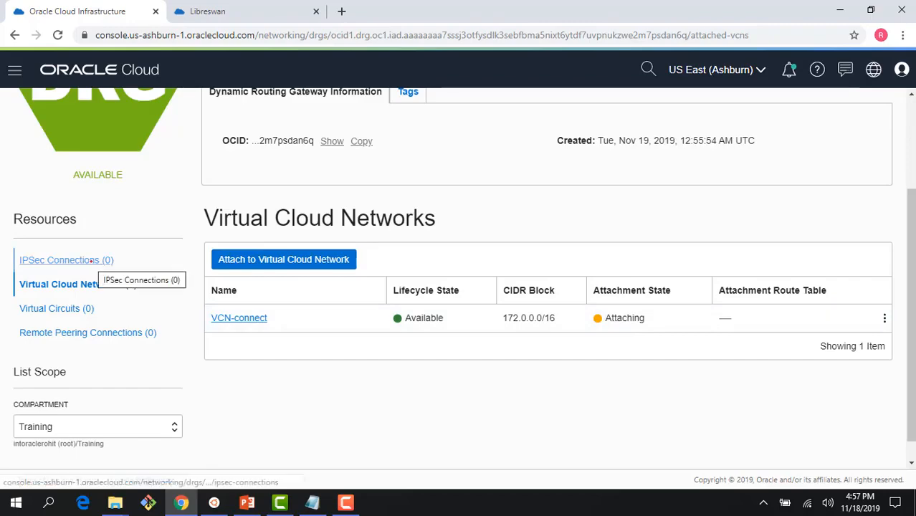
Step: Start a new IPSec connection in the Training compartment and name it ipsec1
{"action": "left_click", "coordinate": [91, 260]}
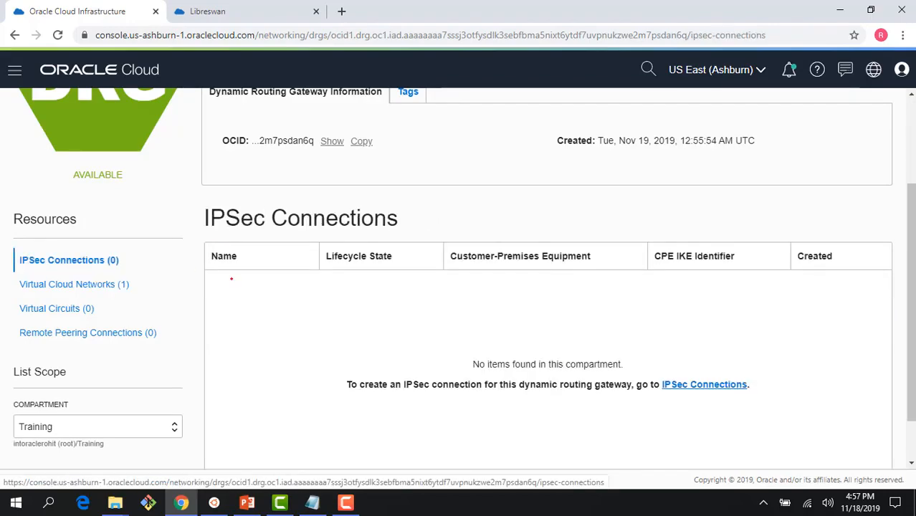
{"action": "scroll", "coordinate": [257, 297], "scroll_direction": "down", "scroll_amount": 3}
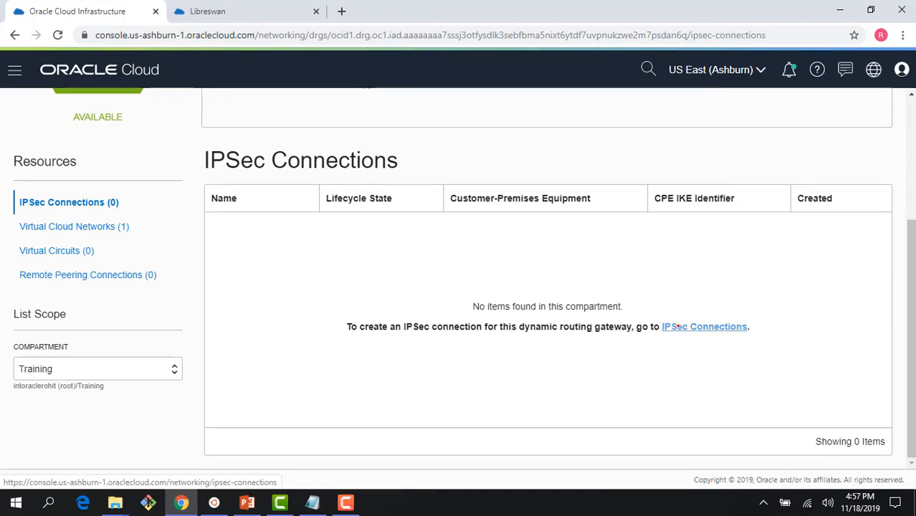
{"action": "left_click", "coordinate": [678, 327]}
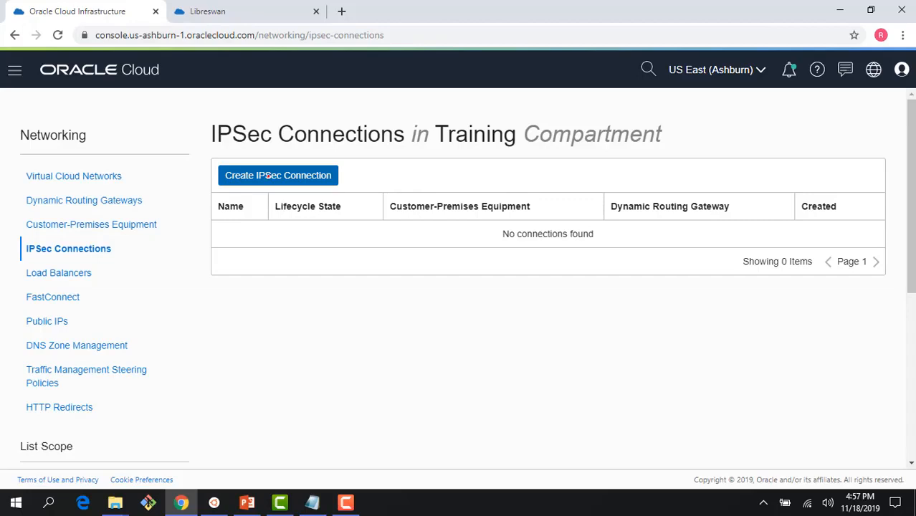
{"action": "left_click", "coordinate": [266, 175]}
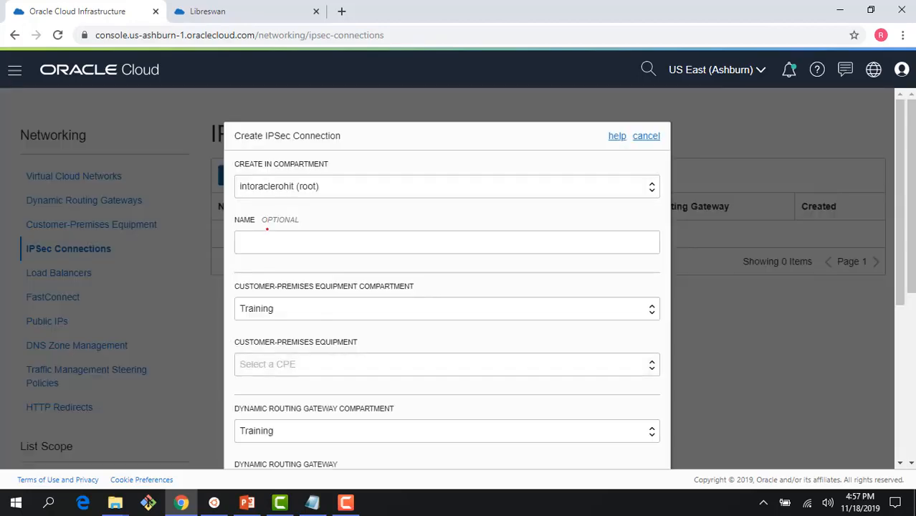
{"action": "left_click", "coordinate": [276, 190]}
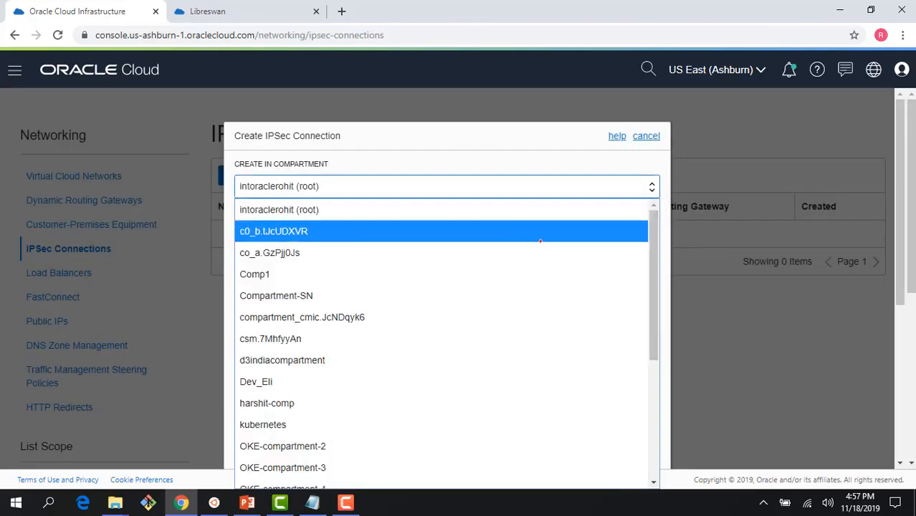
{"action": "left_click_drag", "start_coordinate": [651, 260], "coordinate": [478, 419]}
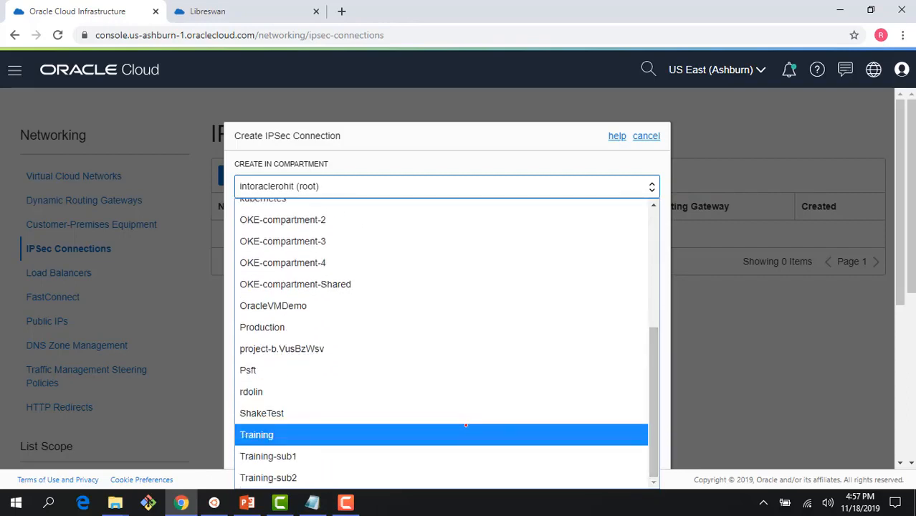
{"action": "left_click", "coordinate": [465, 434]}
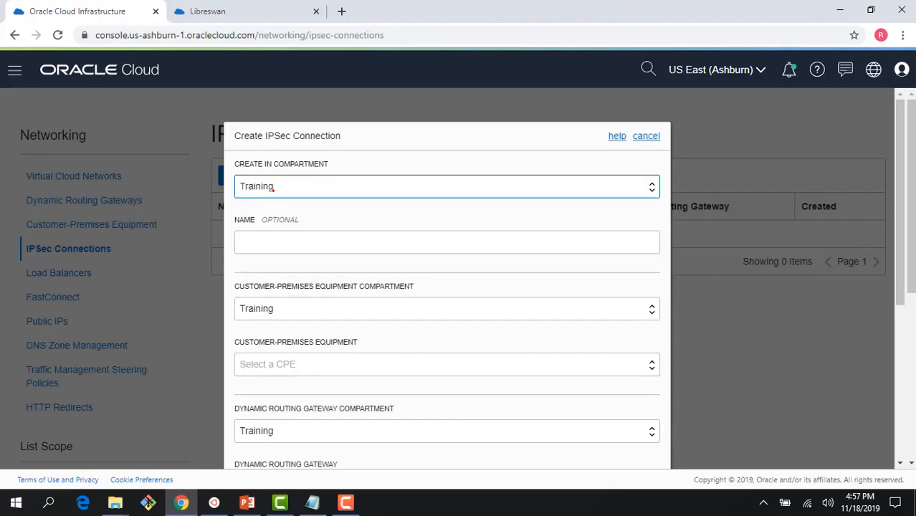
{"action": "left_click", "coordinate": [281, 246]}
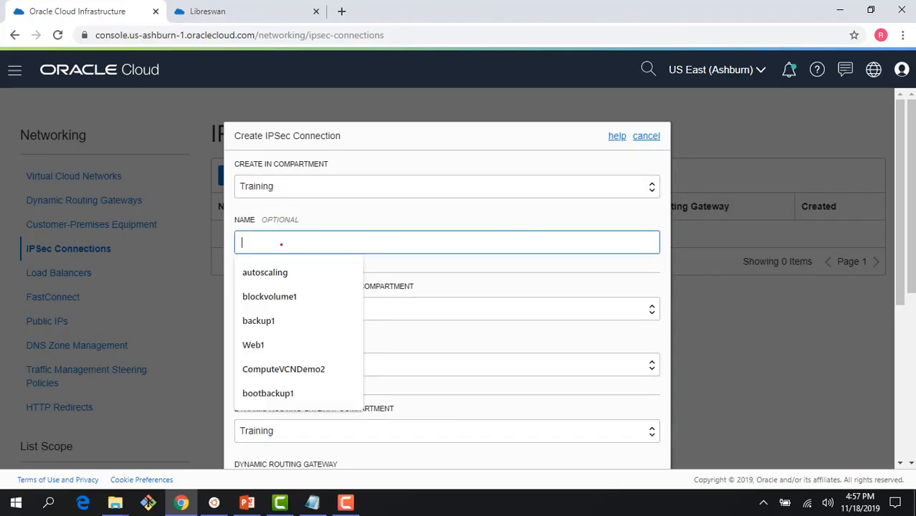
{"action": "type", "text": "ipsec1"}
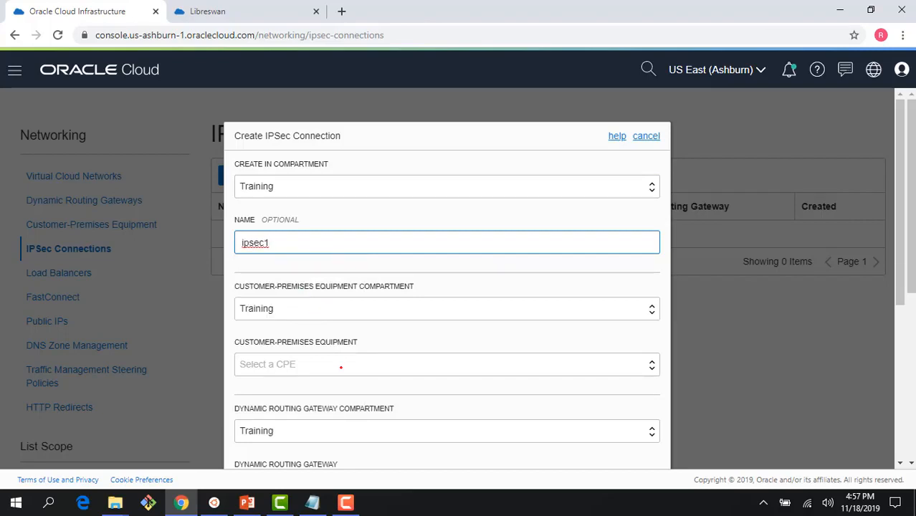
Step: Select cpe as the IPSec connection's customer-premises equipment and DRG as its dynamic routing gateway
{"action": "left_click", "coordinate": [341, 365]}
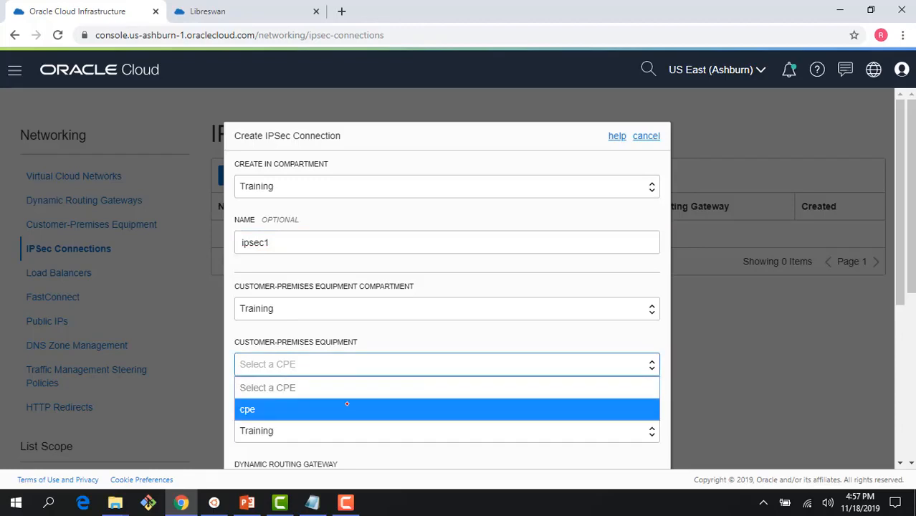
{"action": "left_click", "coordinate": [348, 405]}
{"action": "scroll", "coordinate": [356, 380], "scroll_direction": "down", "scroll_amount": 2}
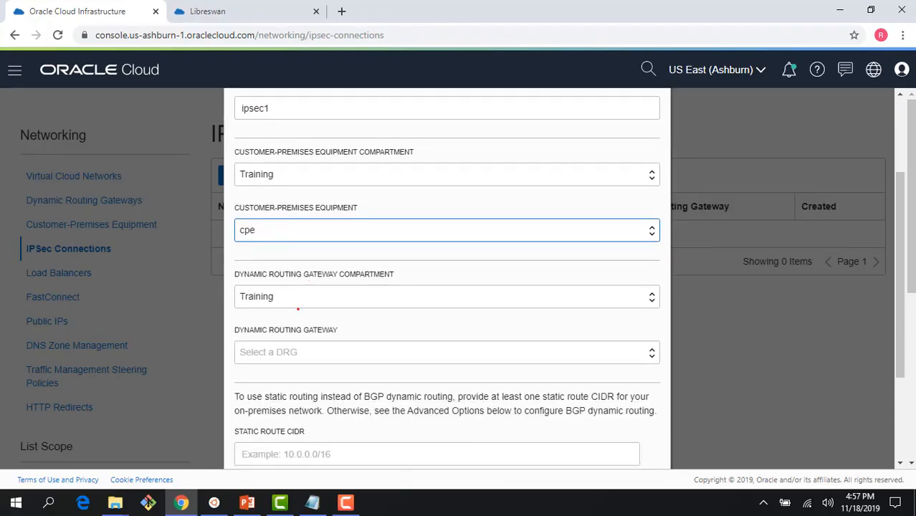
{"action": "left_click", "coordinate": [307, 352]}
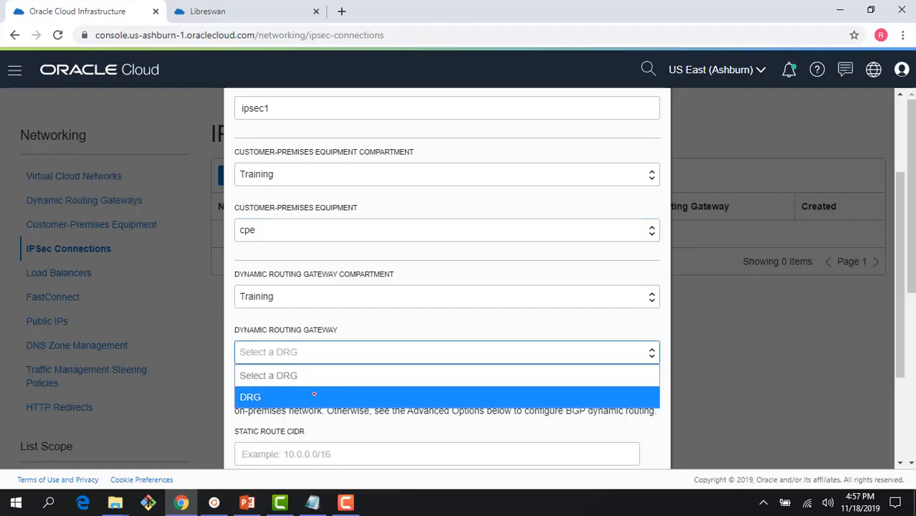
{"action": "left_click", "coordinate": [314, 397]}
Step: Set the IPSec connection's static route CIDR to 10.0.0.0/16
{"action": "scroll", "coordinate": [314, 330], "scroll_direction": "down", "scroll_amount": 2}
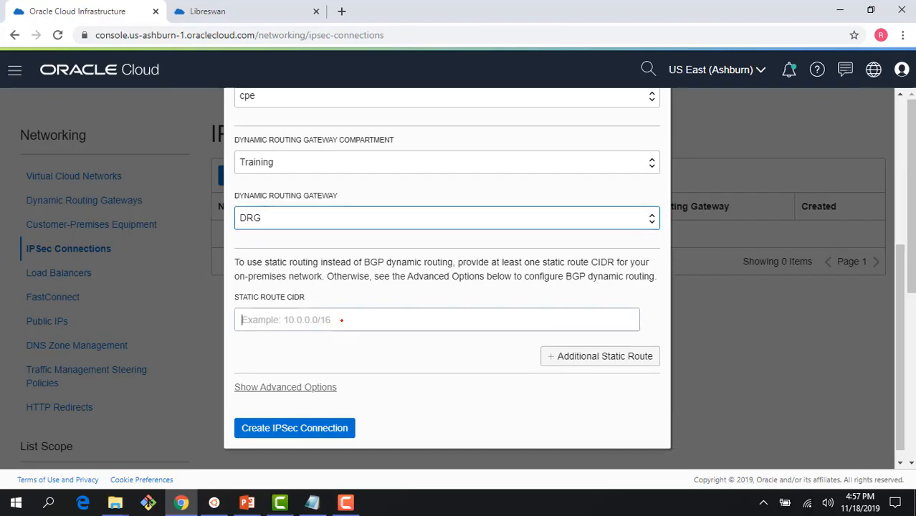
{"action": "left_click", "coordinate": [342, 320]}
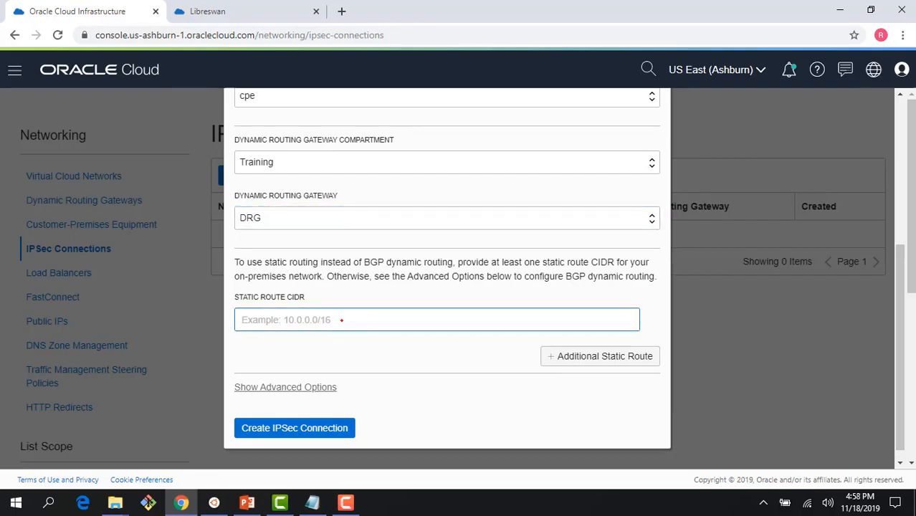
{"action": "type", "text": "10.0.0.0/16"}
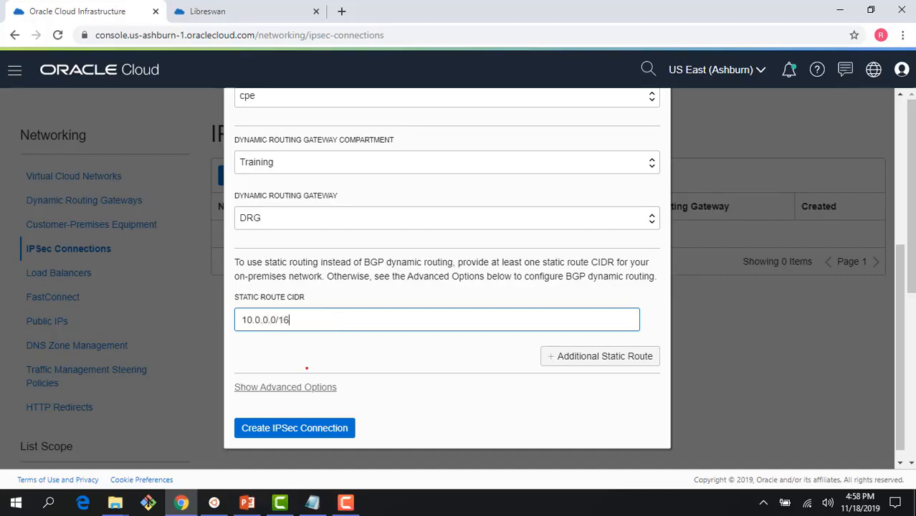
Step: Show the IPSec connection's advanced options and review the Tunnel 1 settings, including the IKE version choices and routing type
{"action": "left_click", "coordinate": [285, 388]}
{"action": "scroll", "coordinate": [583, 425], "scroll_direction": "down", "scroll_amount": 2}
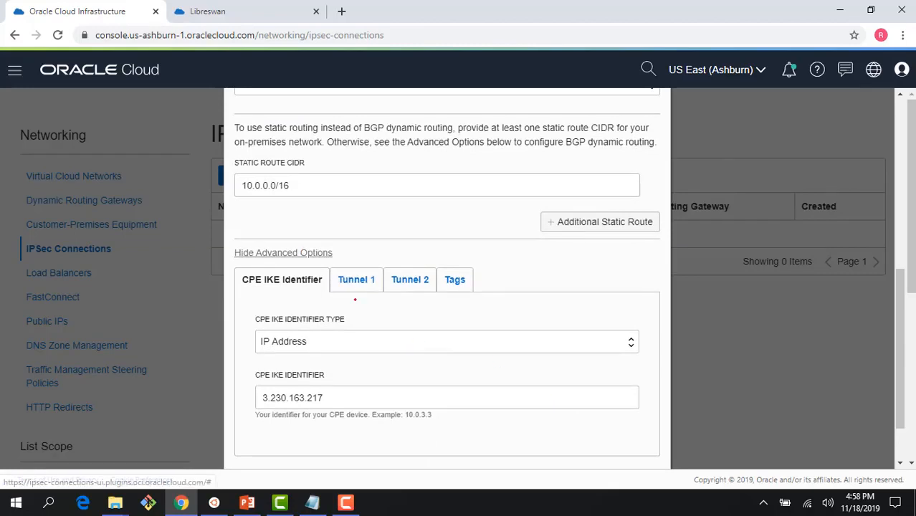
{"action": "left_click", "coordinate": [355, 280]}
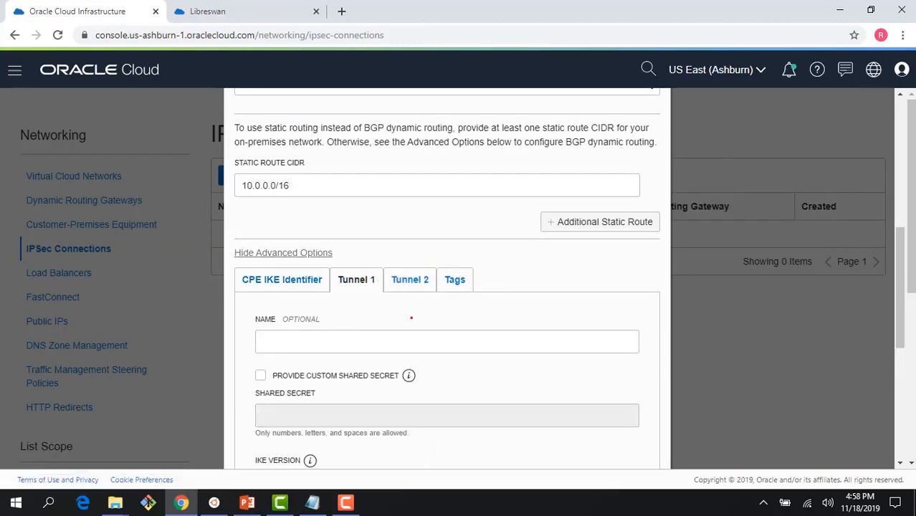
{"action": "scroll", "coordinate": [345, 331], "scroll_direction": "down", "scroll_amount": 1}
{"action": "scroll", "coordinate": [346, 332], "scroll_direction": "down", "scroll_amount": 2}
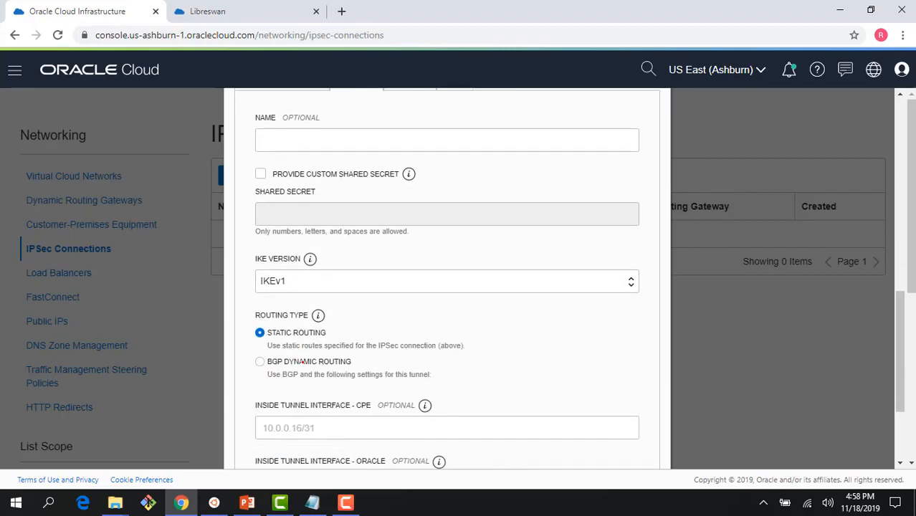
{"action": "scroll", "coordinate": [327, 370], "scroll_direction": "down", "scroll_amount": 2}
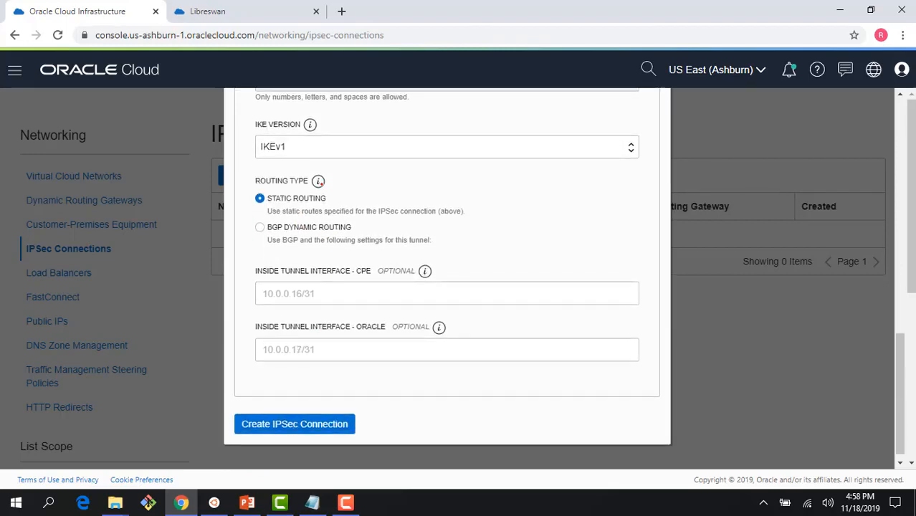
{"action": "mouse_move", "coordinate": [320, 183]}
{"action": "left_click", "coordinate": [505, 152]}
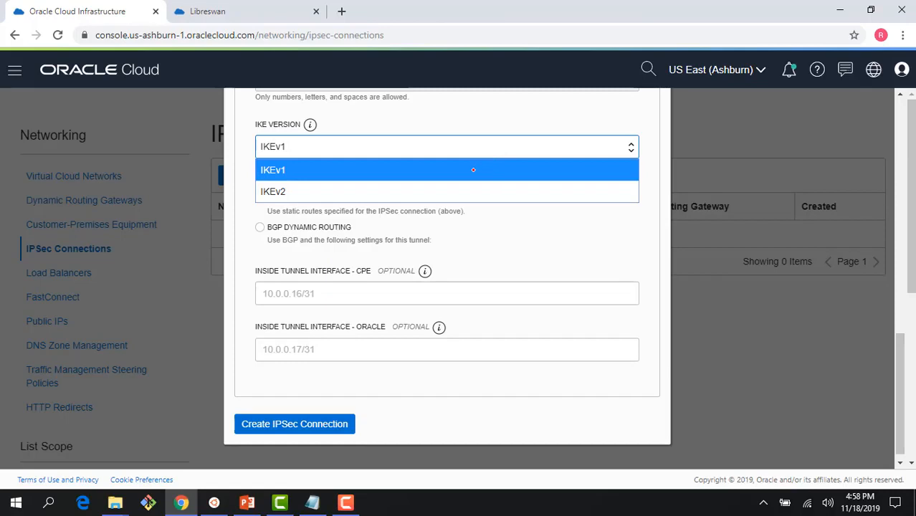
{"action": "left_click", "coordinate": [653, 166]}
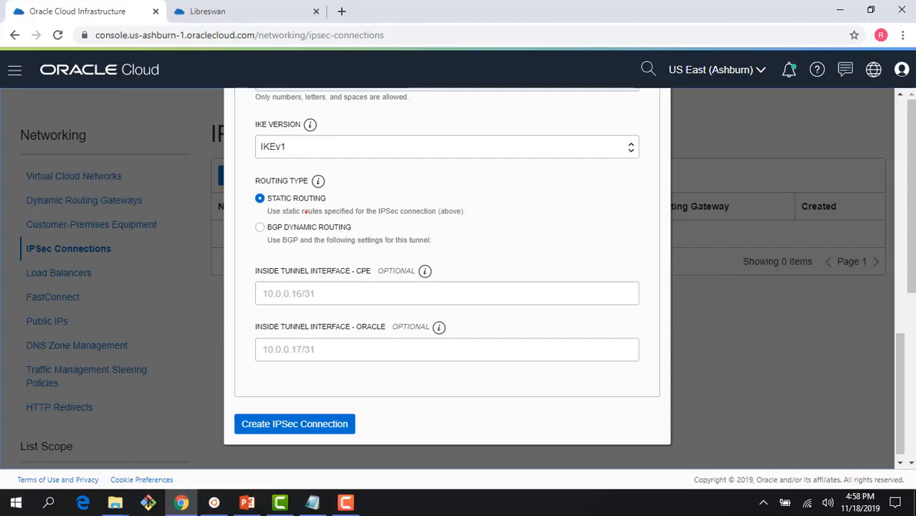
Step: Check the static route CIDR against the AWS VPC CIDR in the Notepad configuration and return to the IPSec connection form
{"action": "scroll", "coordinate": [334, 241], "scroll_direction": "up", "scroll_amount": 8}
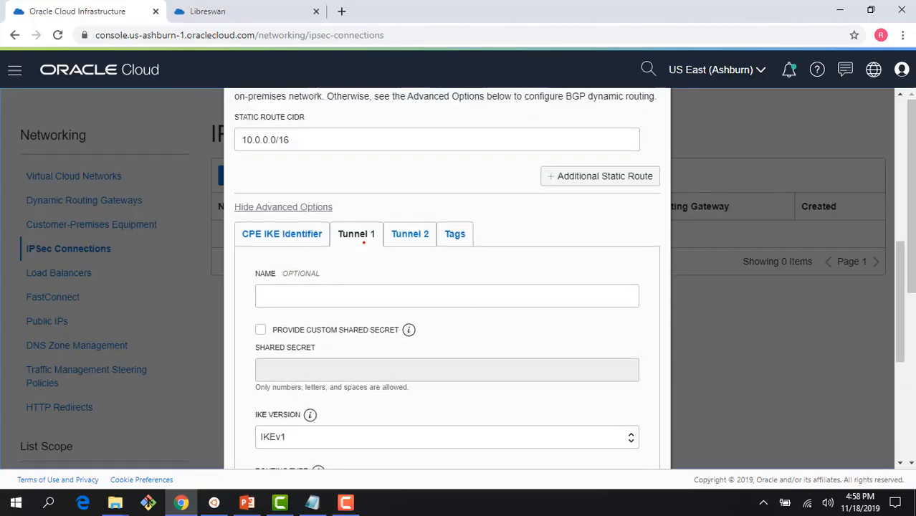
{"action": "mouse_move", "coordinate": [312, 503]}
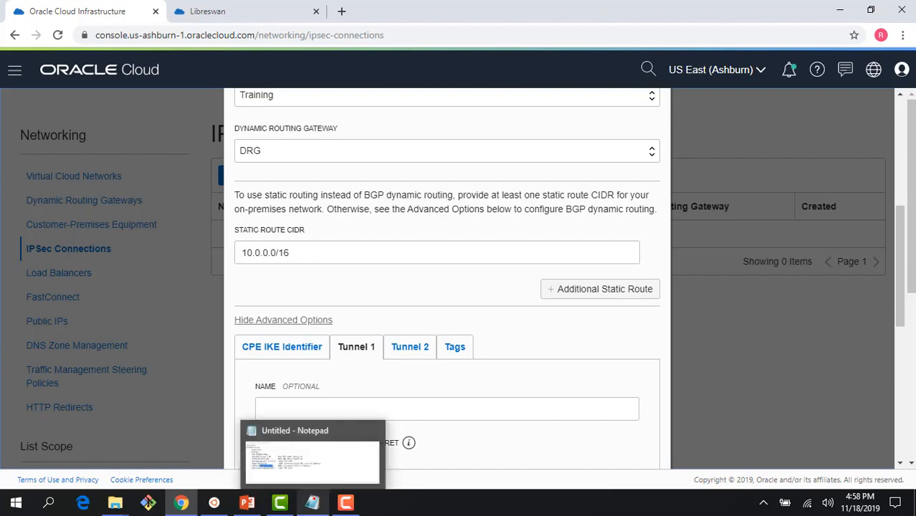
{"action": "left_click", "coordinate": [326, 437]}
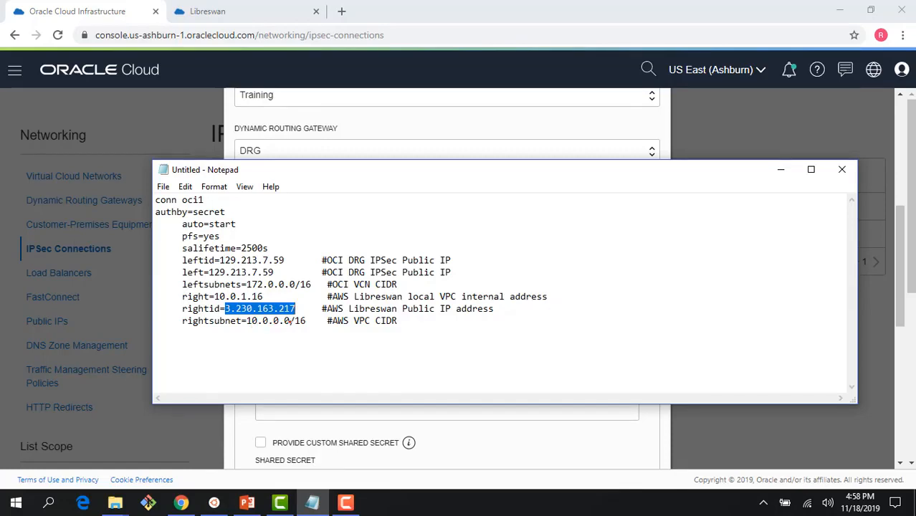
{"action": "left_click", "coordinate": [474, 431]}
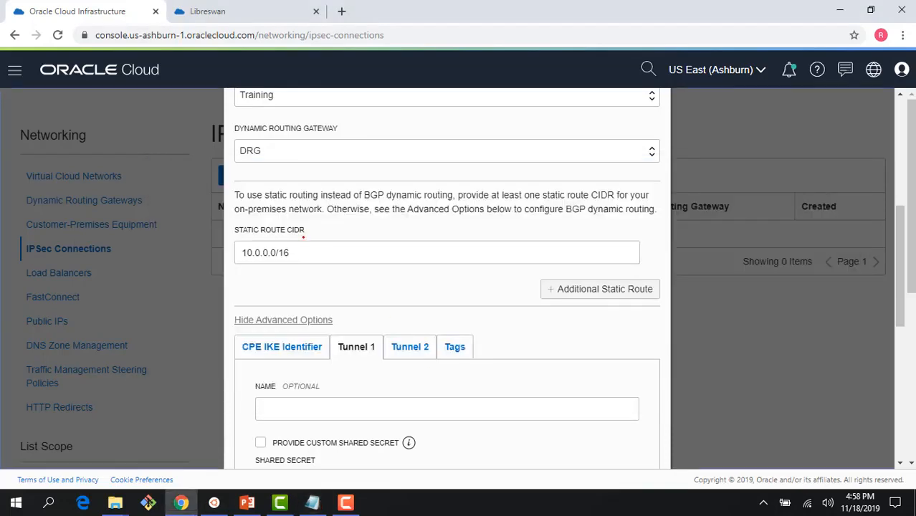
{"action": "scroll", "coordinate": [309, 256], "scroll_direction": "down", "scroll_amount": 6}
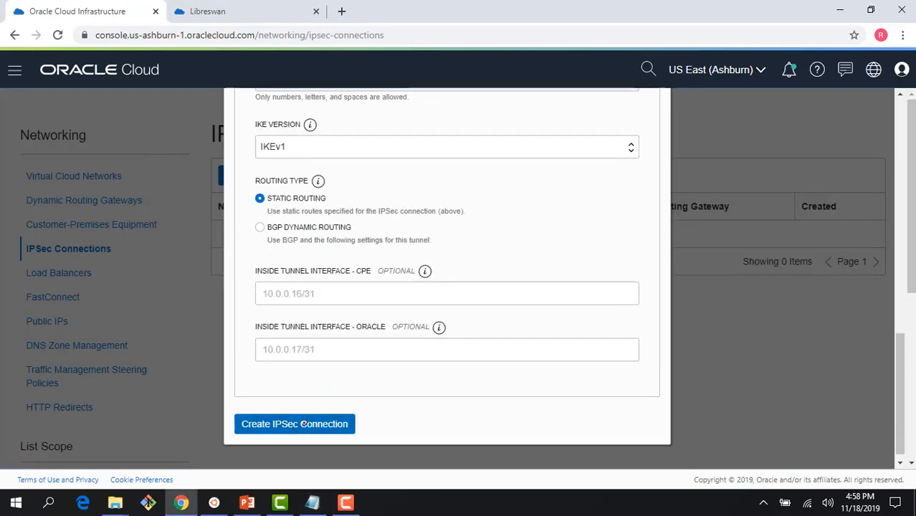
Step: Create the IPSec connection from the completed form and bring its list of tunnels into view
{"action": "left_click", "coordinate": [304, 424]}
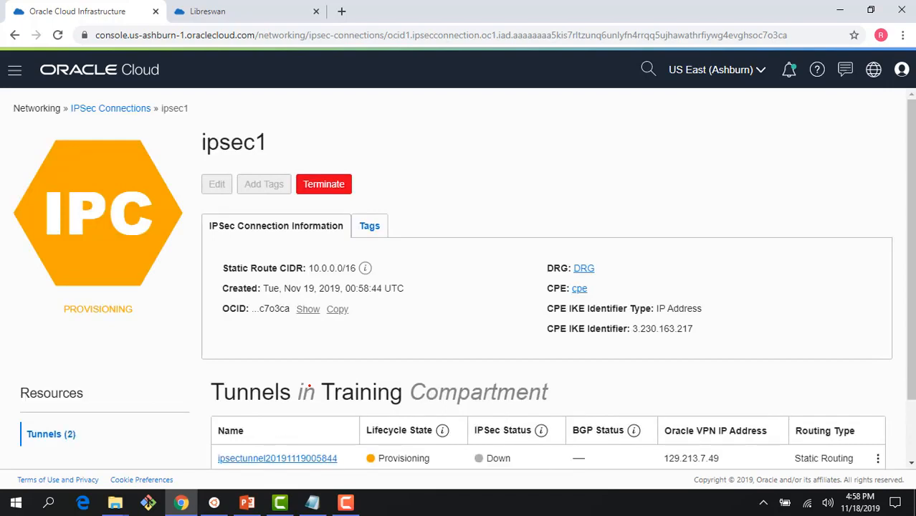
{"action": "scroll", "coordinate": [428, 341], "scroll_direction": "down", "scroll_amount": 1}
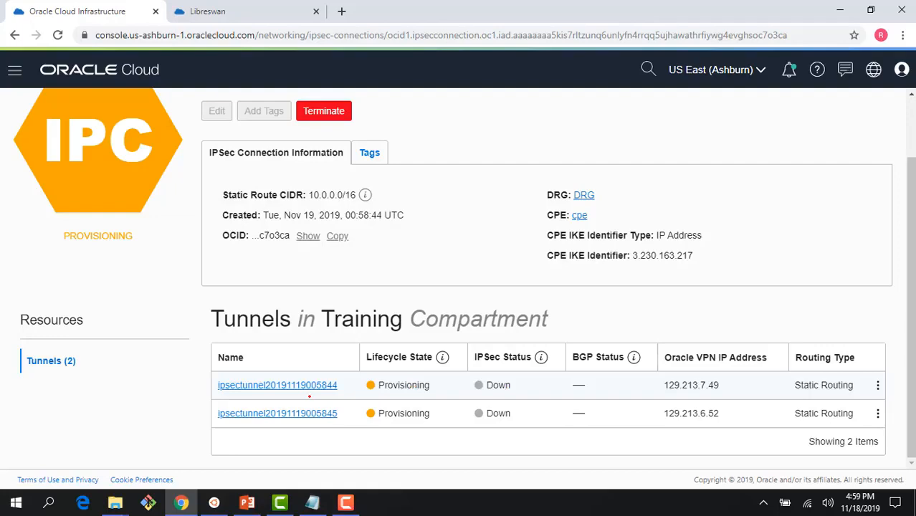
Step: View the shared secret of the first ipsec1 tunnel, close it and return to the ipsec1 connection details
{"action": "left_click", "coordinate": [299, 385]}
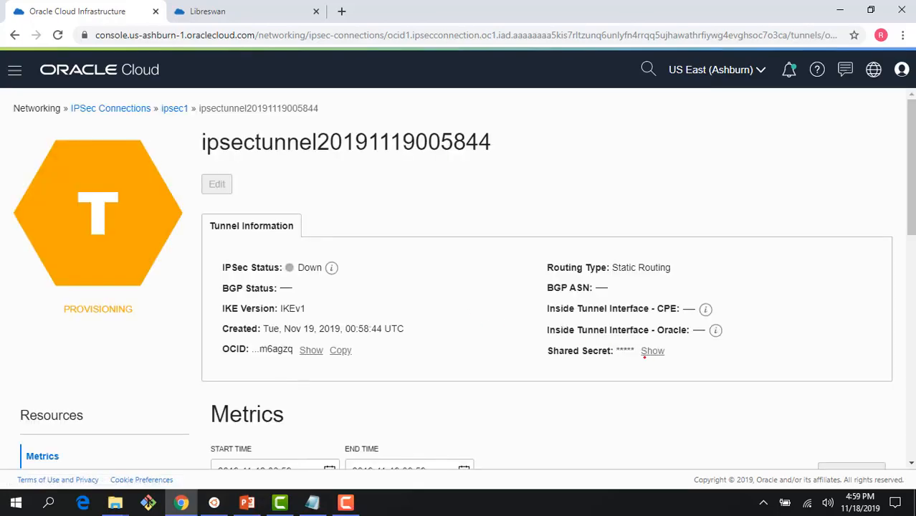
{"action": "left_click", "coordinate": [649, 351]}
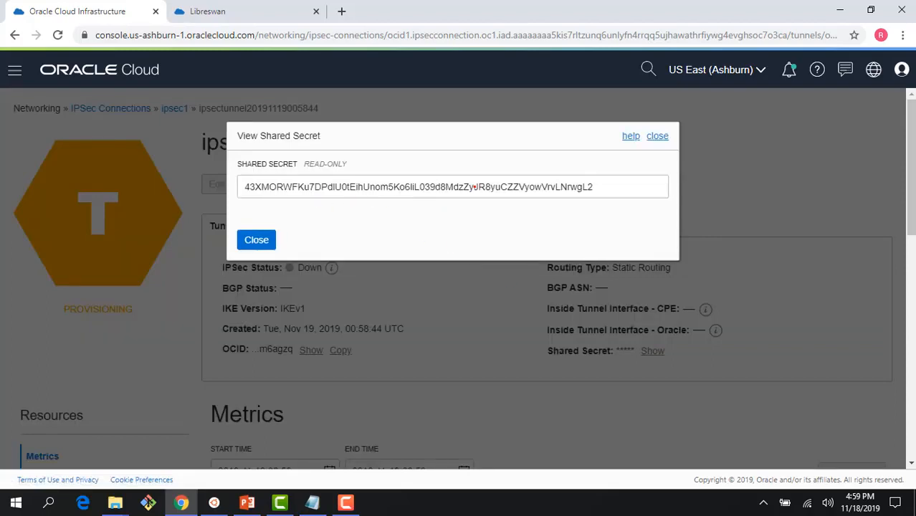
{"action": "left_click", "coordinate": [263, 241]}
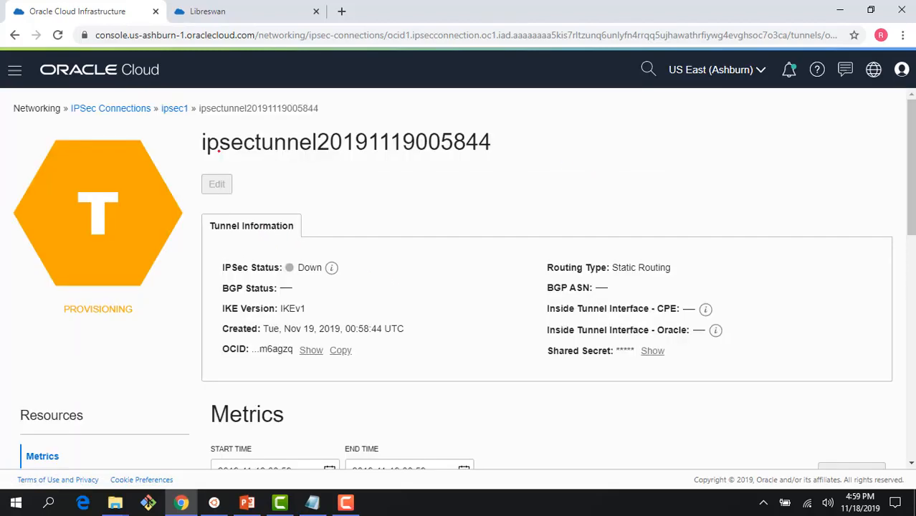
{"action": "left_click", "coordinate": [175, 109]}
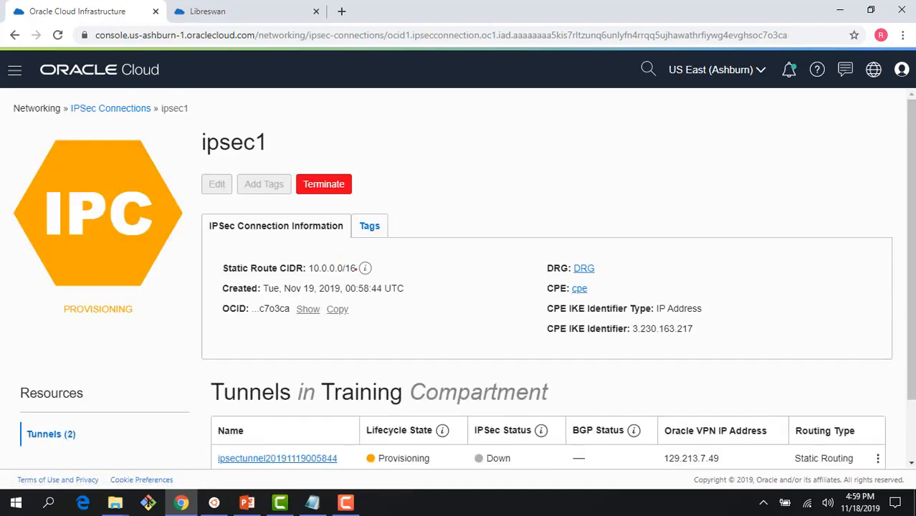
Step: Copy the Oracle VPN IP address of the first tunnel in the ipsec1 connection
{"action": "scroll", "coordinate": [380, 269], "scroll_direction": "down", "scroll_amount": 2}
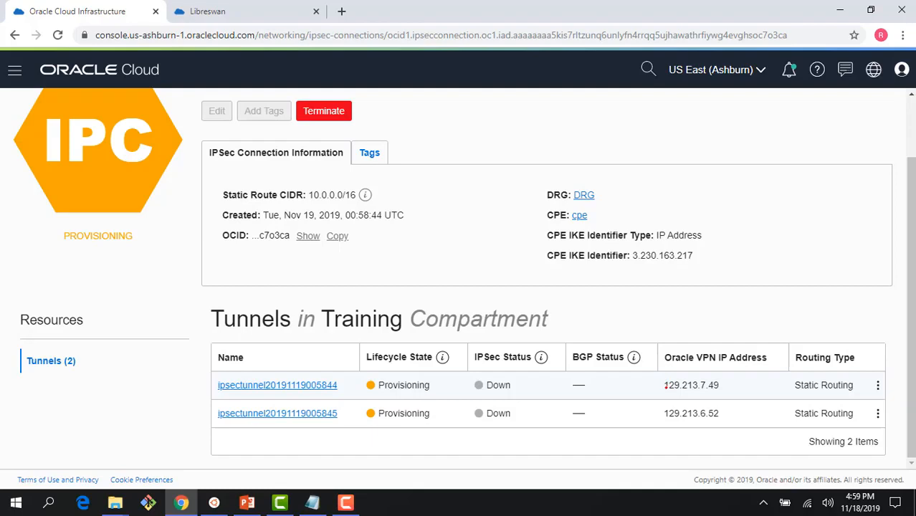
{"action": "left_click_drag", "start_coordinate": [666, 386], "coordinate": [724, 387]}
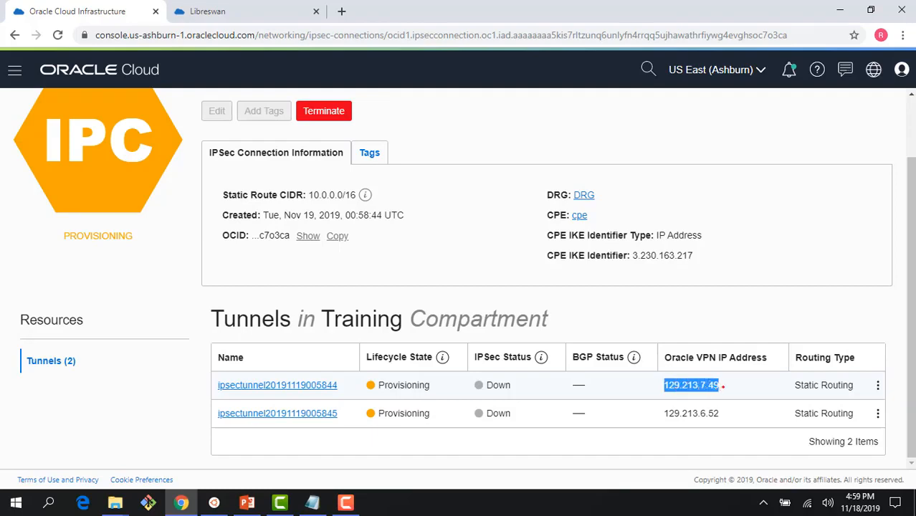
{"action": "right_click", "coordinate": [708, 385]}
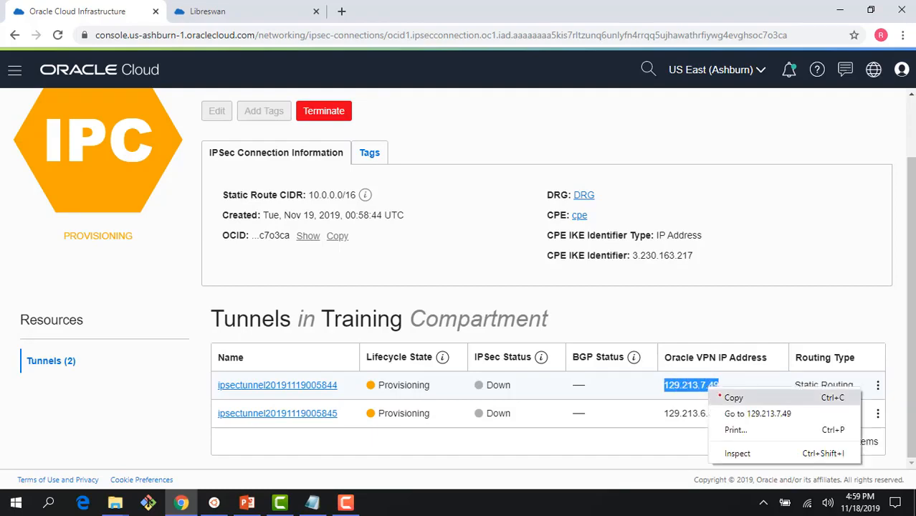
{"action": "left_click", "coordinate": [732, 397]}
Step: Switch to the centos terminal, look over the displayed configuration and print the working directory with pwd
{"action": "left_click", "coordinate": [213, 503]}
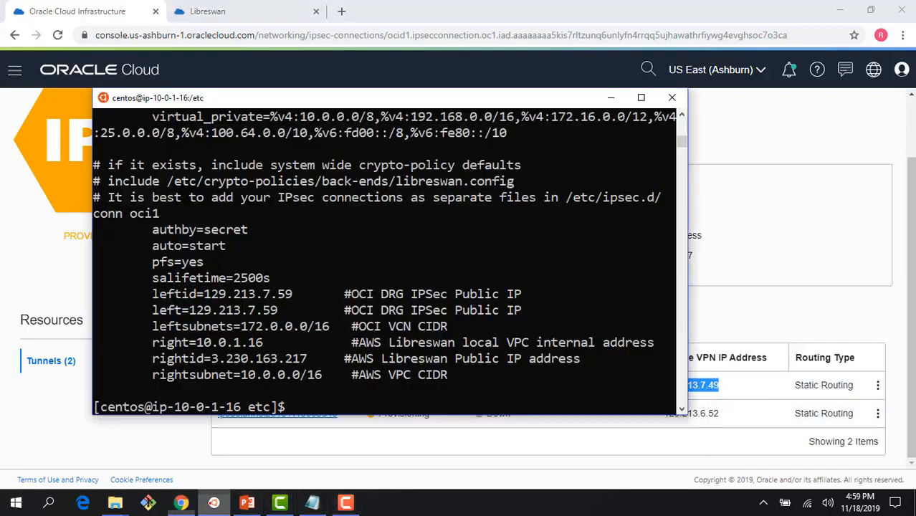
{"action": "scroll", "coordinate": [199, 212], "scroll_direction": "up", "scroll_amount": 1}
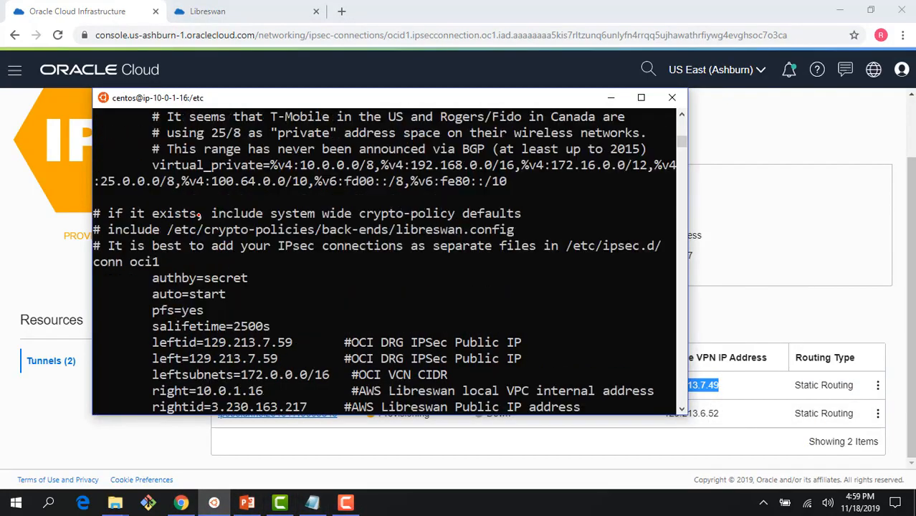
{"action": "scroll", "coordinate": [200, 215], "scroll_direction": "down", "scroll_amount": 1}
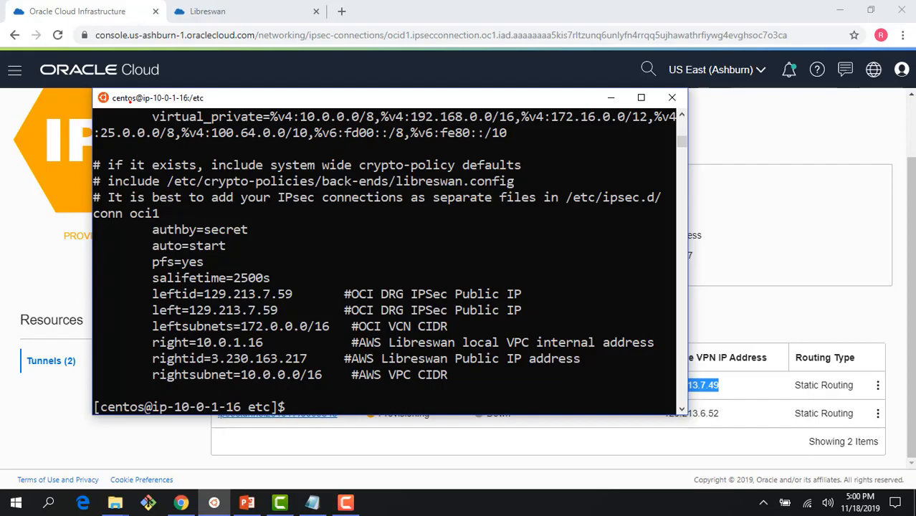
{"action": "type", "text": "pwd"}
{"action": "key", "text": "Return"}
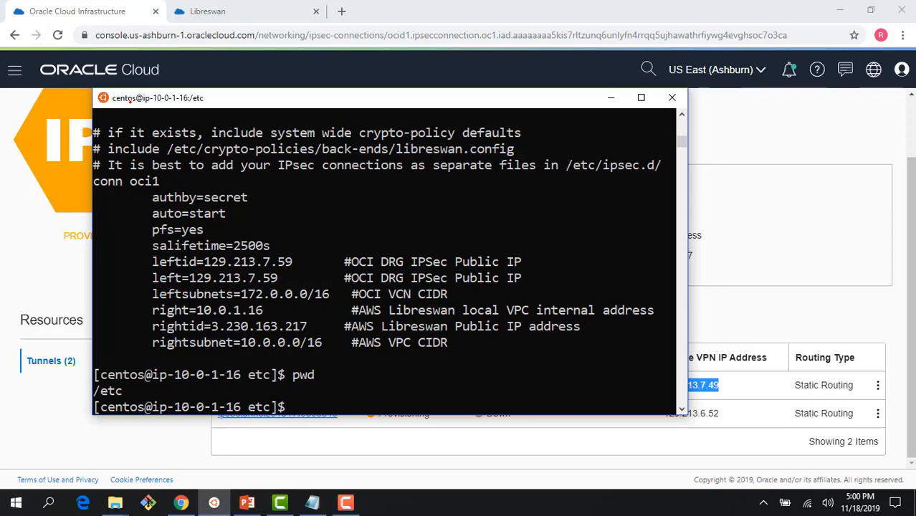
Step: Display ipsec.conf with cat to review the settings of the oci1 connection
{"action": "type", "text": "cat ipse"}
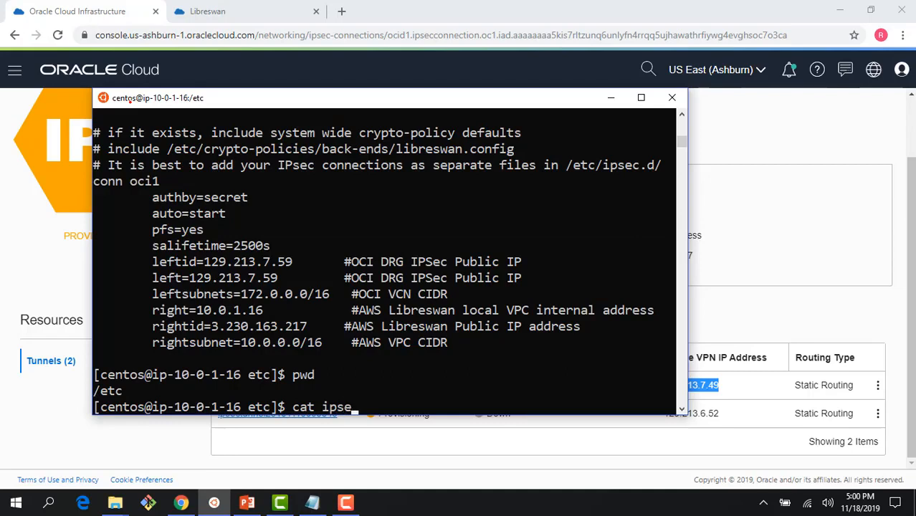
{"action": "type", "text": "c.conf"}
{"action": "key", "text": "Return"}
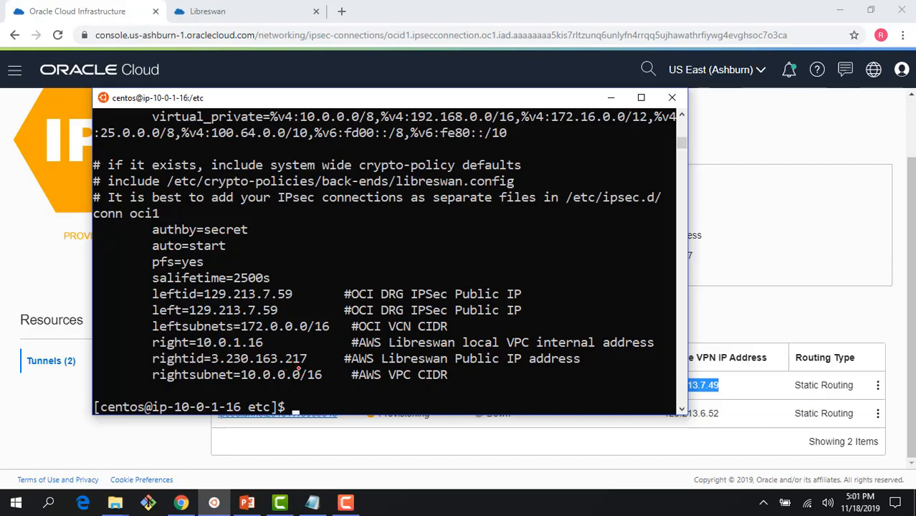
Step: Open ipsec.conf for editing with sudo vi
{"action": "type", "text": "sudo vi ipsec."}
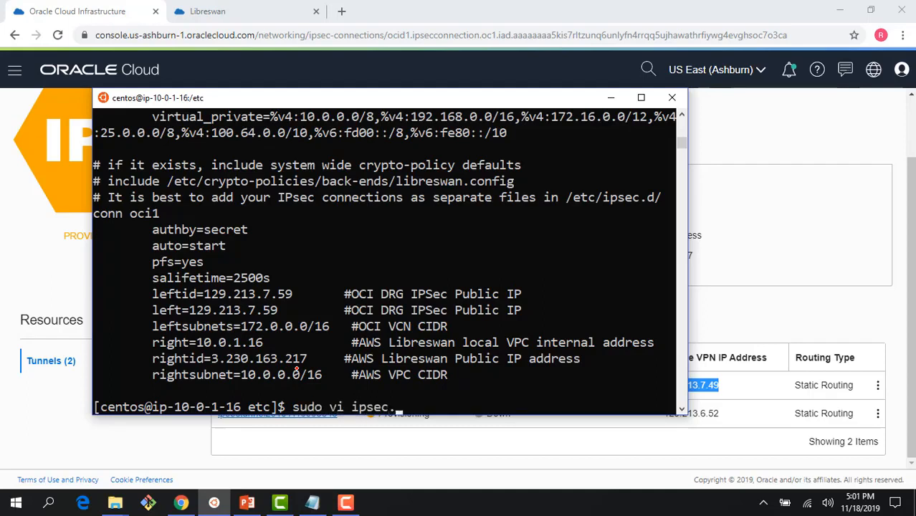
{"action": "type", "text": "conf"}
{"action": "key", "text": "Return"}
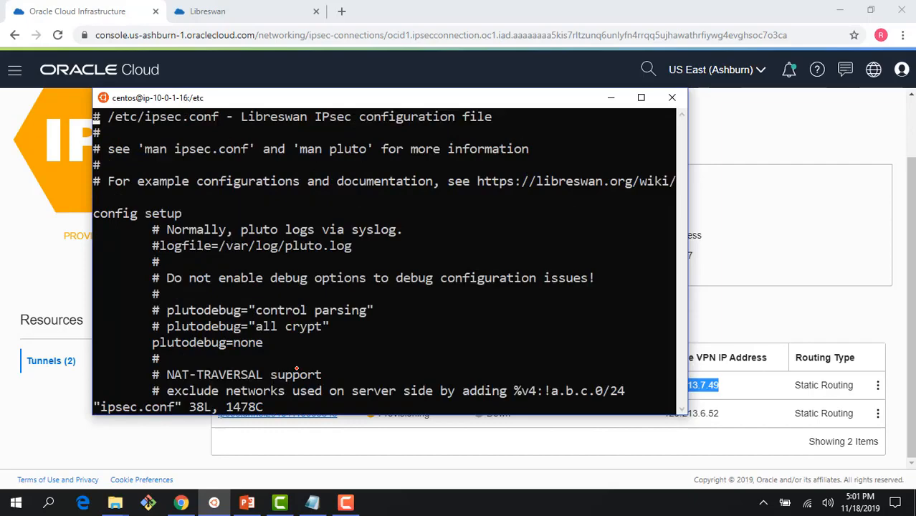
Step: Set leftid in the conn oci1 section of ipsec.conf to 129.213.7.49
{"action": "key", "text": "Down"}
{"action": "key", "text": "Down"}
{"action": "key", "text": "Down"}
{"action": "key", "text": "Down"}
{"action": "key", "text": "Down"}
{"action": "key", "text": "Down"}
{"action": "key", "text": "Down"}
{"action": "key", "text": "Down"}
{"action": "key", "text": "Down"}
{"action": "key", "text": "Down"}
{"action": "key", "text": "Down"}
{"action": "key", "text": "Down"}
{"action": "key", "text": "Down"}
{"action": "key", "text": "Down"}
{"action": "key", "text": "Down"}
{"action": "key", "text": "Down"}
{"action": "key", "text": "Down"}
{"action": "key", "text": "Down"}
{"action": "key", "text": "Down"}
{"action": "key", "text": "Down"}
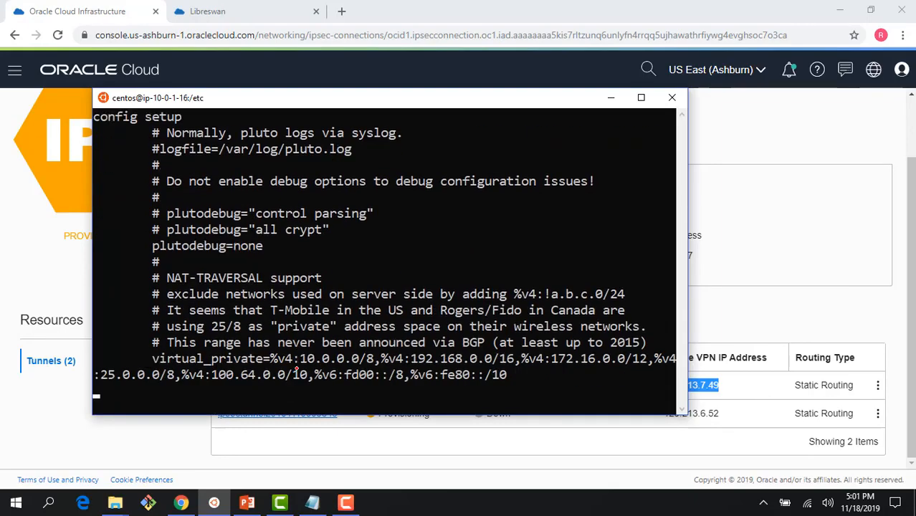
{"action": "key", "text": "Down"}
{"action": "key", "text": "Down"}
{"action": "key", "text": "Down"}
{"action": "key", "text": "Down"}
{"action": "key", "text": "Down"}
{"action": "key", "text": "Down"}
{"action": "key", "text": "Down"}
{"action": "key", "text": "Down"}
{"action": "key", "text": "Down"}
{"action": "key", "text": "Down"}
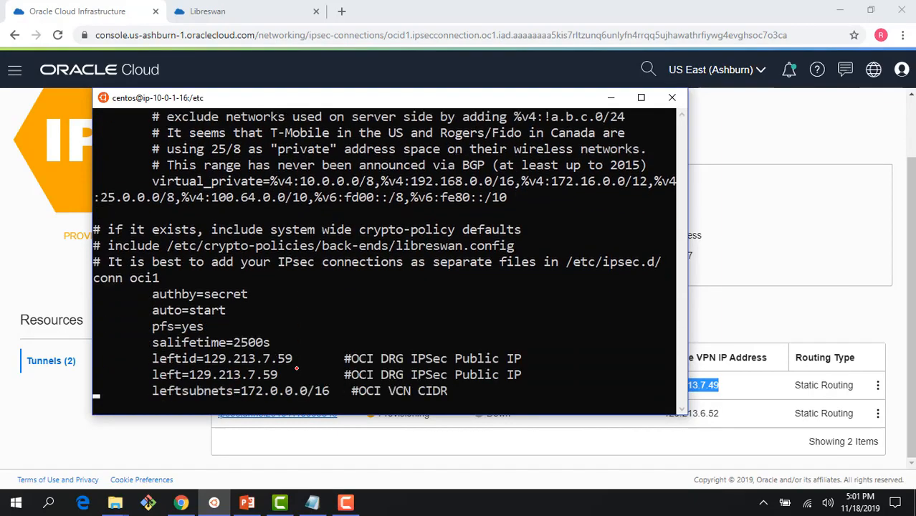
{"action": "key", "text": "Up"}
{"action": "key", "text": "Up"}
{"action": "key", "text": "Up"}
{"action": "key", "text": "Up"}
{"action": "key", "text": "Up"}
{"action": "key", "text": "Right"}
{"action": "key", "text": "Right"}
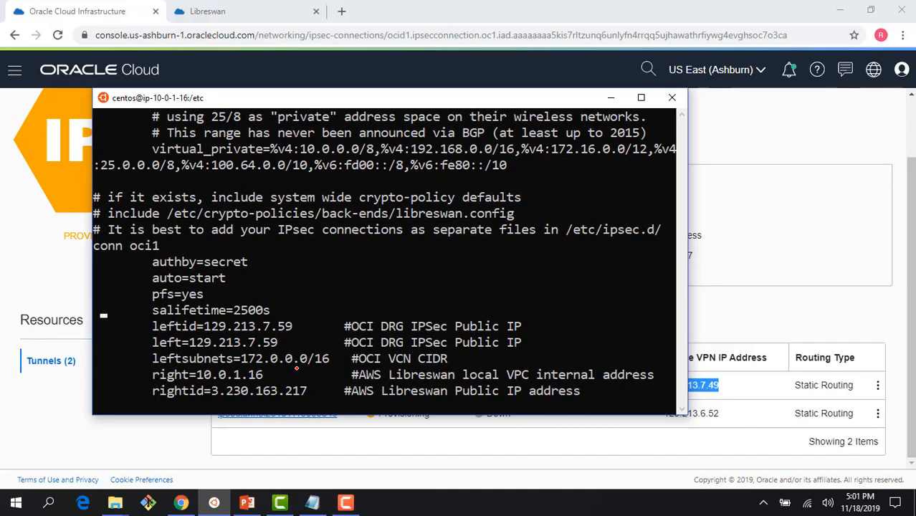
{"action": "key", "text": "Down"}
{"action": "key", "text": "Right"}
{"action": "key", "text": "Right"}
{"action": "key", "text": "Right"}
{"action": "key", "text": "Right"}
{"action": "key", "text": "Right"}
{"action": "key", "text": "Right"}
{"action": "key", "text": "Right"}
{"action": "key", "text": "Right"}
{"action": "key", "text": "Right"}
{"action": "key", "text": "Right"}
{"action": "key", "text": "Right"}
{"action": "key", "text": "Right"}
{"action": "key", "text": "Right"}
{"action": "key", "text": "Right"}
{"action": "key", "text": "Right"}
{"action": "key", "text": "Right"}
{"action": "key", "text": "Right"}
{"action": "key", "text": "Right"}
{"action": "key", "text": "Right"}
{"action": "left_click_drag", "start_coordinate": [413, 94], "coordinate": [370, 23]}
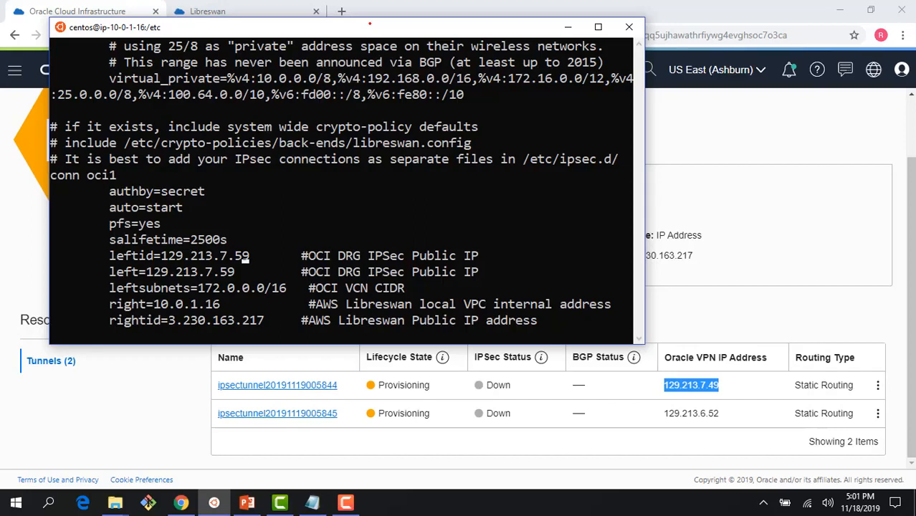
{"action": "key", "text": "Right"}
{"action": "key", "text": "Left"}
{"action": "key", "text": "i"}
{"action": "key", "text": "Right"}
{"action": "key", "text": "BackSpace"}
{"action": "key", "text": "BackSpace"}
{"action": "type", "text": "49"}
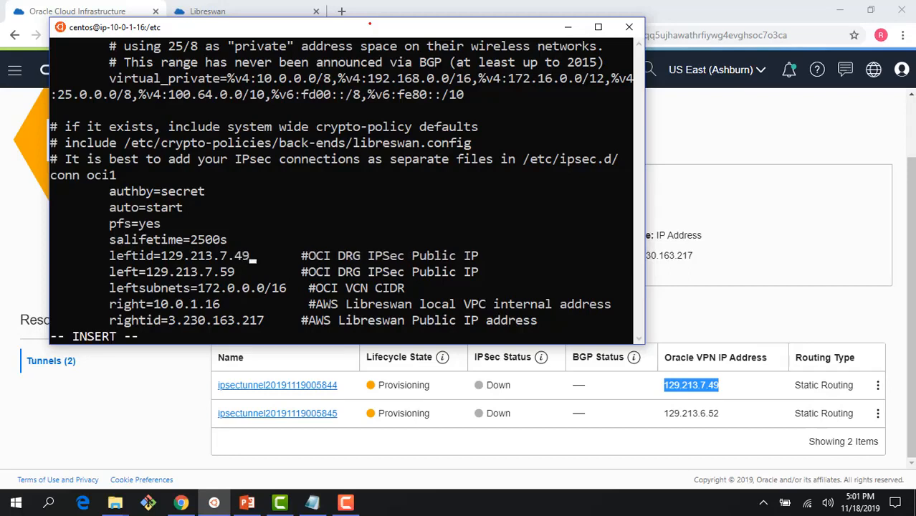
Step: Set the left address in the conn oci1 section to 129.213.7.49
{"action": "key", "text": "Down"}
{"action": "key", "text": "Left"}
{"action": "key", "text": "Left"}
{"action": "key", "text": "BackSpace"}
{"action": "key", "text": "BackSpace"}
{"action": "type", "text": "49"}
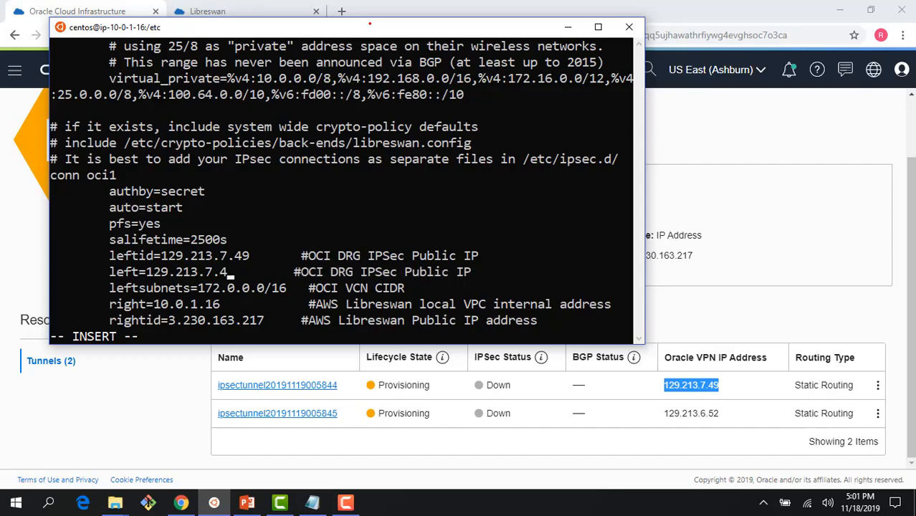
Step: Look over the remaining oci1 subnet and AWS address entries, then write ipsec.conf and quit vi with :wq!
{"action": "key", "text": "Down"}
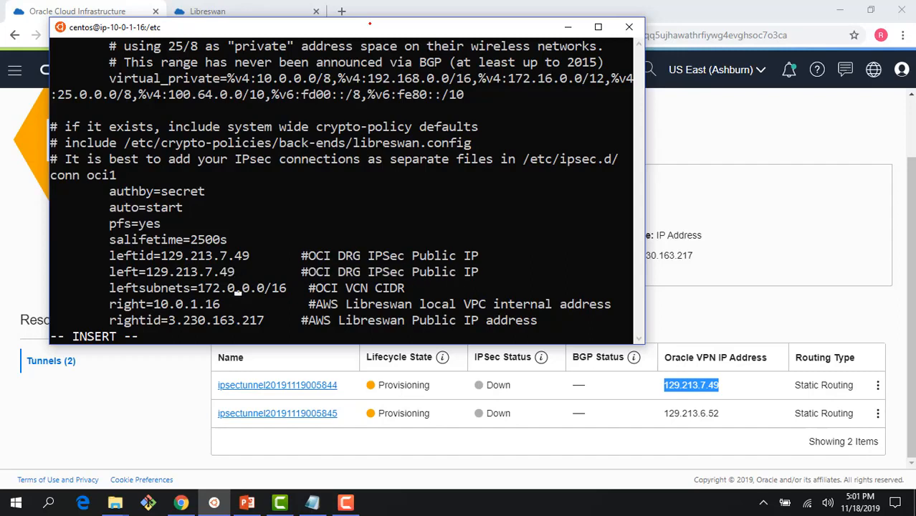
{"action": "key", "text": "Down"}
{"action": "key", "text": "Down"}
{"action": "key", "text": "Down"}
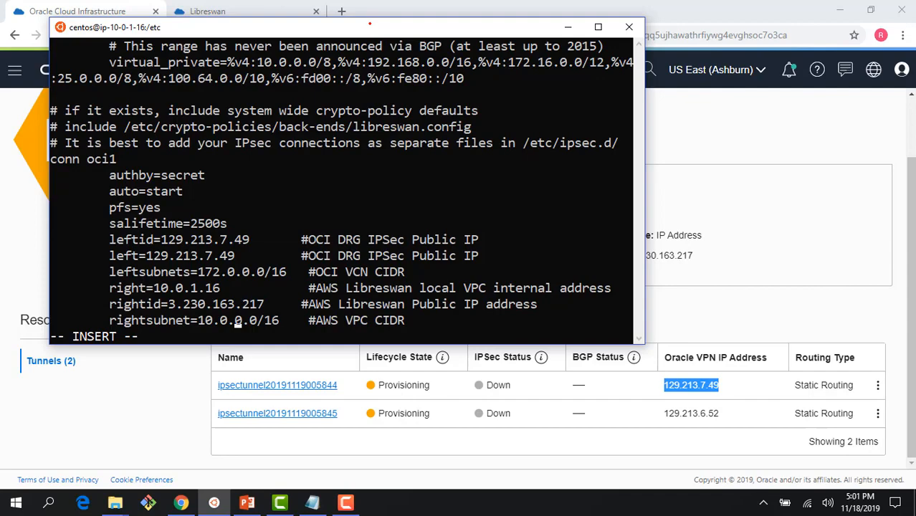
{"action": "key", "text": "Escape"}
{"action": "type", "text": ":wq!"}
{"action": "key", "text": "Return"}
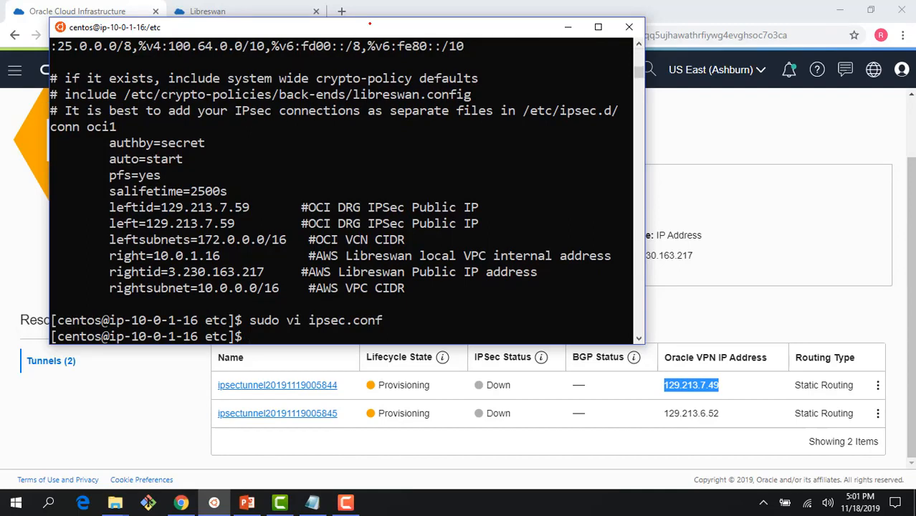
Step: Display ipsec.conf and ipsec.secrets with cat to check the tunnel addresses and the stored secret entry
{"action": "type", "text": "cat ipsec.conf"}
{"action": "key", "text": "Return"}
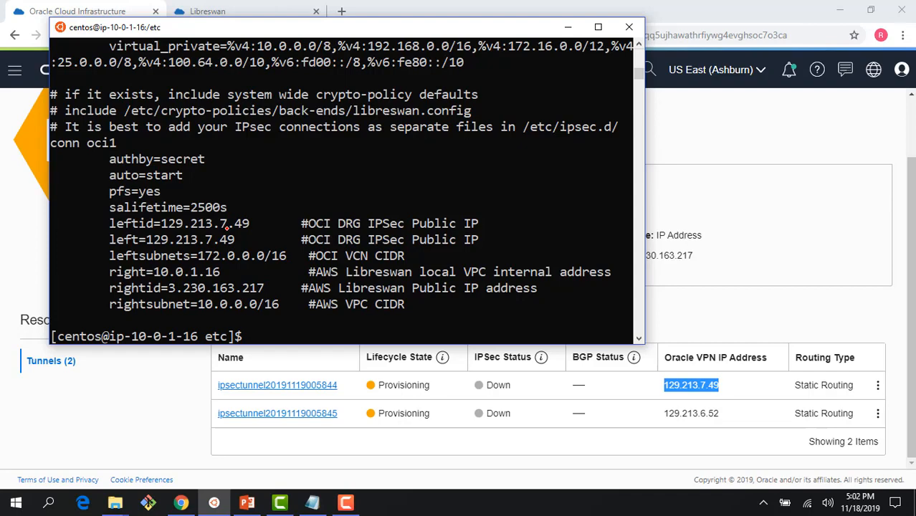
{"action": "type", "text": "cat ipsec.secrets"}
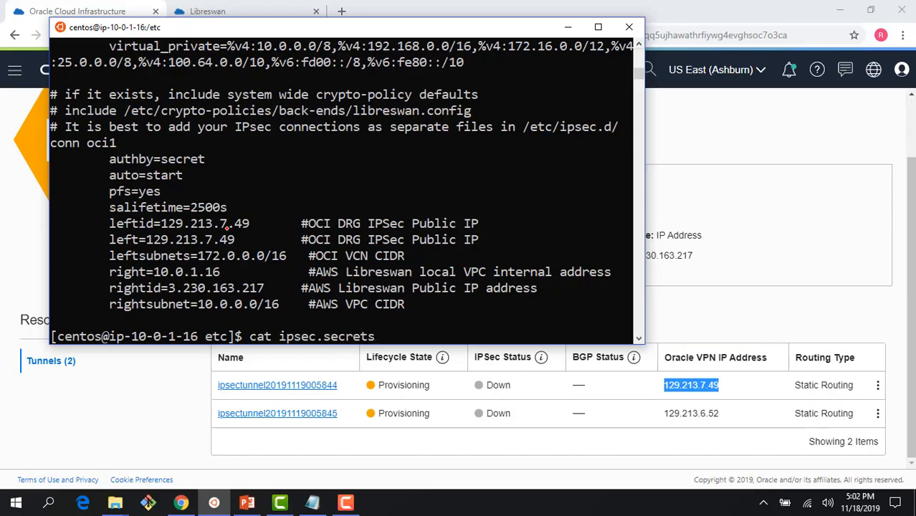
{"action": "key", "text": "Return"}
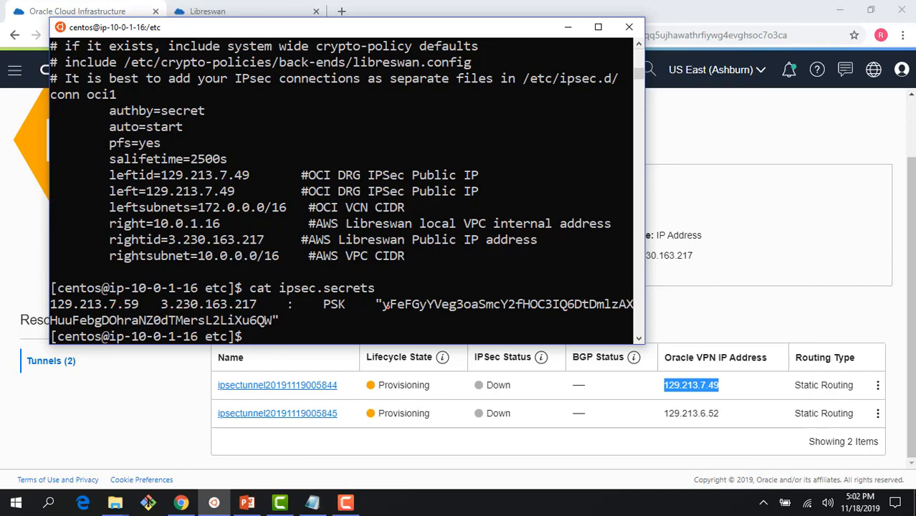
Step: Open ipsec.secrets with sudo vi and set the first IP address of its entry to 129.213.7.49
{"action": "type", "text": "sudo vi ip"}
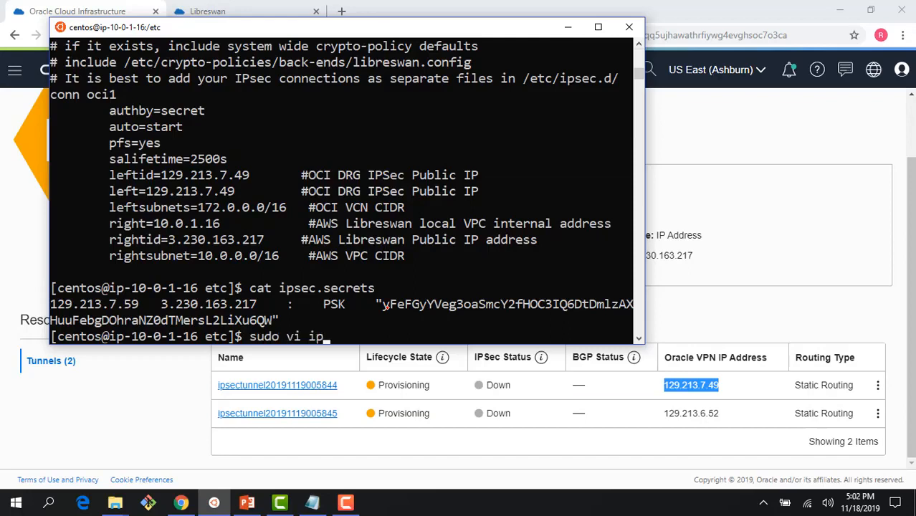
{"action": "type", "text": "sec.secrets"}
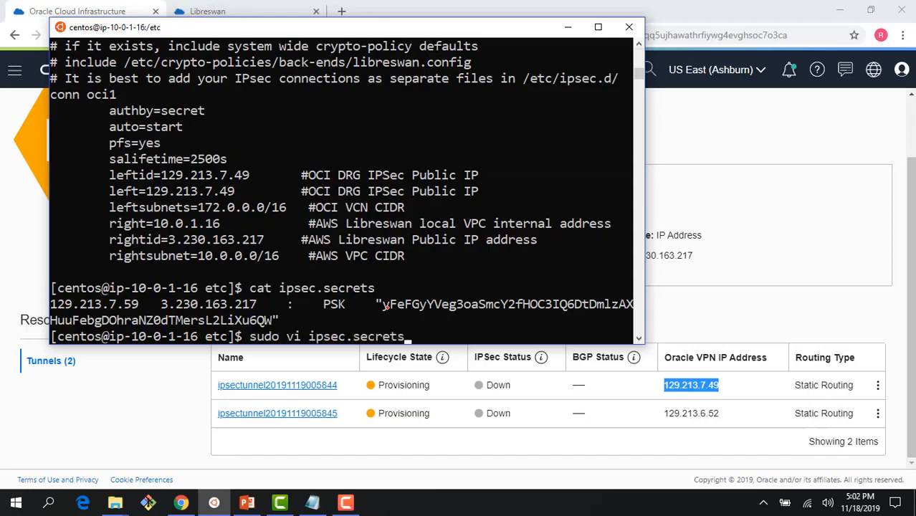
{"action": "key", "text": "Return"}
{"action": "key", "text": "Right"}
{"action": "key", "text": "Right"}
{"action": "key", "text": "Right"}
{"action": "key", "text": "Right"}
{"action": "key", "text": "Right"}
{"action": "key", "text": "Right"}
{"action": "key", "text": "Right"}
{"action": "key", "text": "Right"}
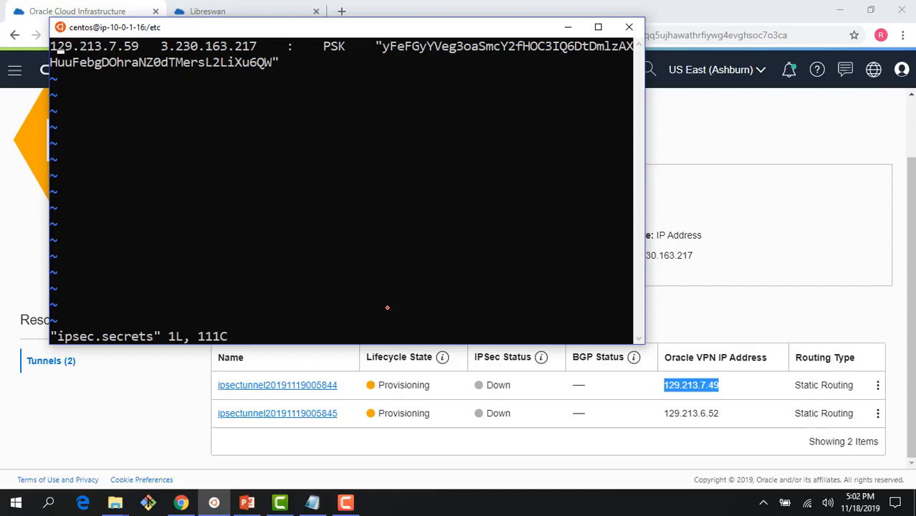
{"action": "key", "text": "Right"}
{"action": "key", "text": "Right"}
{"action": "key", "text": "Right"}
{"action": "key", "text": "Right"}
{"action": "key", "text": "i"}
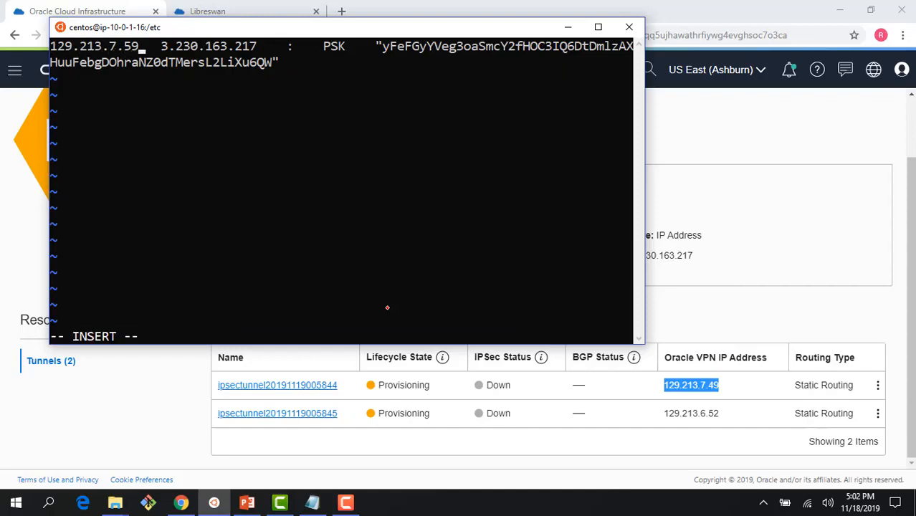
{"action": "key", "text": "BackSpace"}
{"action": "key", "text": "BackSpace"}
{"action": "type", "text": "49"}
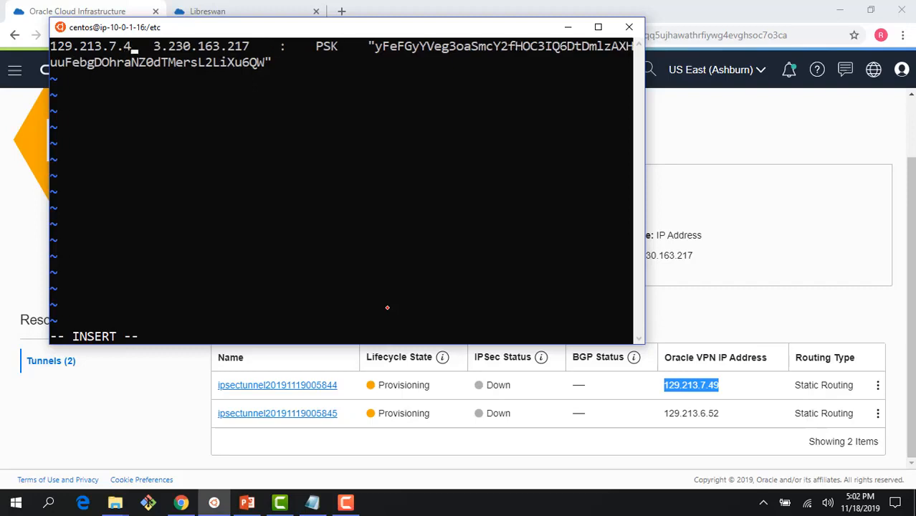
Step: Clear the old pre-shared key between the quotation marks of the PSK entry in ipsec.secrets
{"action": "key", "text": "Right"}
{"action": "key", "text": "Right"}
{"action": "key", "text": "Right"}
{"action": "key", "text": "Right"}
{"action": "key", "text": "Right"}
{"action": "key", "text": "Right"}
{"action": "key", "text": "Right"}
{"action": "key", "text": "Right"}
{"action": "key", "text": "Right"}
{"action": "key", "text": "Right"}
{"action": "key", "text": "Right"}
{"action": "key", "text": "Right"}
{"action": "key", "text": "Right"}
{"action": "key", "text": "Right"}
{"action": "key", "text": "Right"}
{"action": "key", "text": "Right"}
{"action": "key", "text": "Right"}
{"action": "key", "text": "Right"}
{"action": "key", "text": "Right"}
{"action": "key", "text": "Right"}
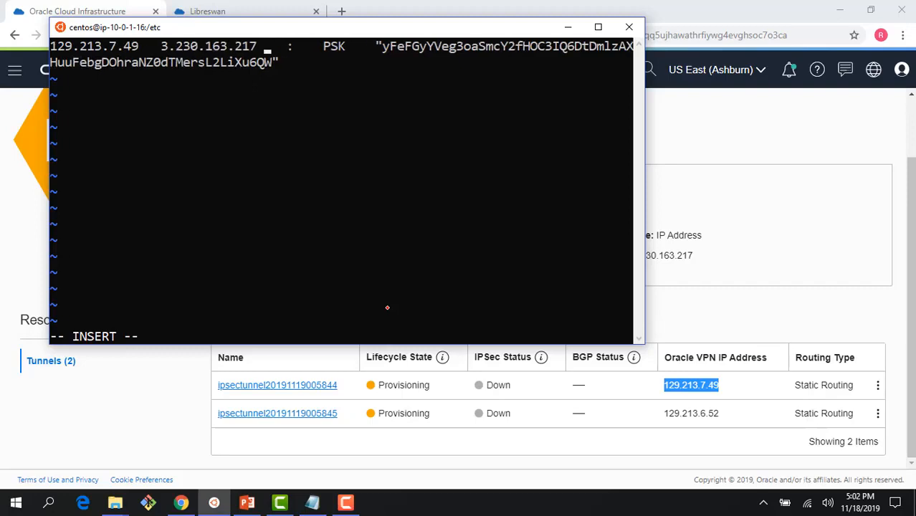
{"action": "key", "text": "Right"}
{"action": "key", "text": "Right"}
{"action": "key", "text": "Right"}
{"action": "key", "text": "Right"}
{"action": "key", "text": "Right"}
{"action": "key", "text": "Right"}
{"action": "key", "text": "Right"}
{"action": "key", "text": "Right"}
{"action": "key", "text": "Right"}
{"action": "key", "text": "Right"}
{"action": "key", "text": "Right"}
{"action": "key", "text": "Right"}
{"action": "key", "text": "Right"}
{"action": "key", "text": "Right"}
{"action": "key", "text": "Right"}
{"action": "key", "text": "Right"}
{"action": "key", "text": "Right"}
{"action": "key", "text": "Right"}
{"action": "key", "text": "Right"}
{"action": "key", "text": "Right"}
{"action": "key", "text": "Right"}
{"action": "key", "text": "Right"}
{"action": "key", "text": "Right"}
{"action": "key", "text": "Right"}
{"action": "key", "text": "Right"}
{"action": "key", "text": "Right"}
{"action": "key", "text": "Right"}
{"action": "key", "text": "Right"}
{"action": "key", "text": "Right"}
{"action": "key", "text": "Right"}
{"action": "key", "text": "Right"}
{"action": "key", "text": "Right"}
{"action": "key", "text": "BackSpace"}
{"action": "key", "text": "BackSpace"}
{"action": "key", "text": "BackSpace"}
{"action": "key", "text": "BackSpace"}
{"action": "key", "text": "BackSpace"}
{"action": "key", "text": "BackSpace"}
{"action": "key", "text": "BackSpace"}
{"action": "key", "text": "BackSpace"}
{"action": "key", "text": "BackSpace"}
{"action": "key", "text": "BackSpace"}
{"action": "key", "text": "BackSpace"}
{"action": "key", "text": "BackSpace"}
{"action": "key", "text": "BackSpace"}
{"action": "key", "text": "BackSpace"}
{"action": "key", "text": "BackSpace"}
{"action": "key", "text": "BackSpace"}
{"action": "key", "text": "BackSpace"}
{"action": "key", "text": "BackSpace"}
{"action": "key", "text": "BackSpace"}
{"action": "key", "text": "BackSpace"}
{"action": "key", "text": "BackSpace"}
{"action": "key", "text": "BackSpace"}
{"action": "key", "text": "BackSpace"}
{"action": "key", "text": "BackSpace"}
{"action": "key", "text": "BackSpace"}
{"action": "key", "text": "BackSpace"}
{"action": "key", "text": "BackSpace"}
{"action": "key", "text": "BackSpace"}
{"action": "key", "text": "BackSpace"}
{"action": "key", "text": "BackSpace"}
{"action": "key", "text": "BackSpace"}
{"action": "key", "text": "BackSpace"}
{"action": "key", "text": "BackSpace"}
{"action": "key", "text": "BackSpace"}
{"action": "key", "text": "BackSpace"}
{"action": "key", "text": "BackSpace"}
{"action": "key", "text": "BackSpace"}
{"action": "key", "text": "BackSpace"}
{"action": "key", "text": "BackSpace"}
{"action": "key", "text": "BackSpace"}
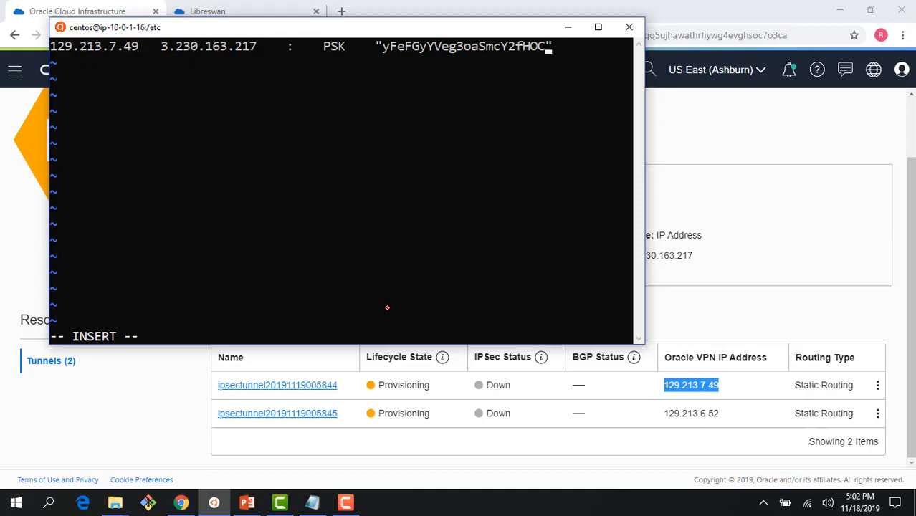
{"action": "key", "text": "BackSpace"}
{"action": "key", "text": "BackSpace"}
{"action": "key", "text": "BackSpace"}
{"action": "key", "text": "BackSpace"}
{"action": "key", "text": "BackSpace"}
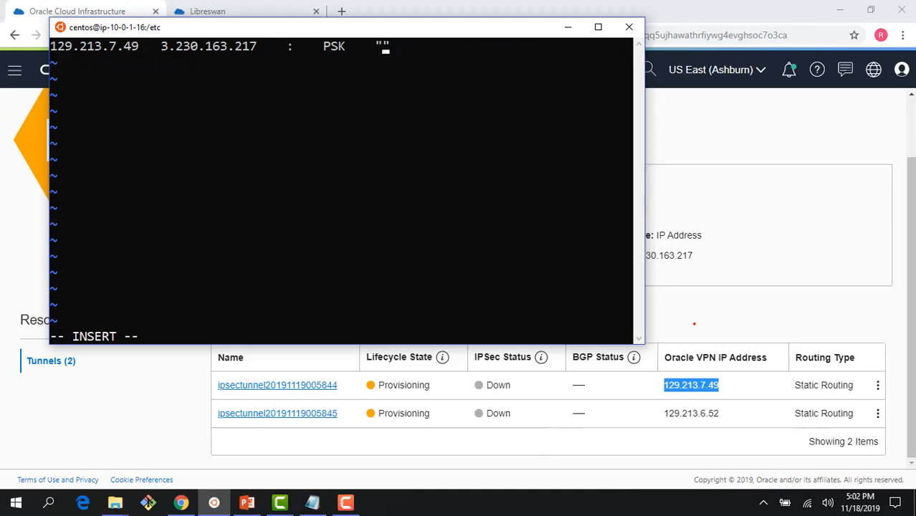
{"action": "left_click", "coordinate": [744, 317]}
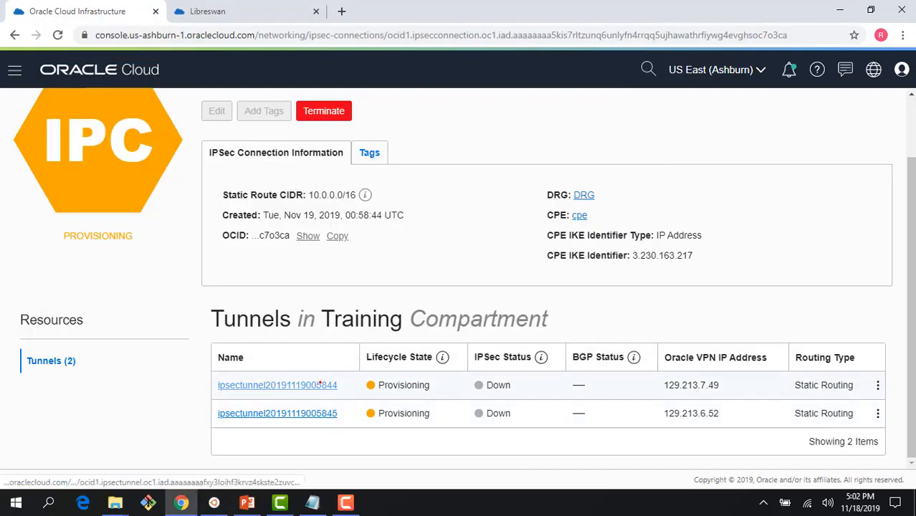
{"action": "left_click", "coordinate": [319, 385]}
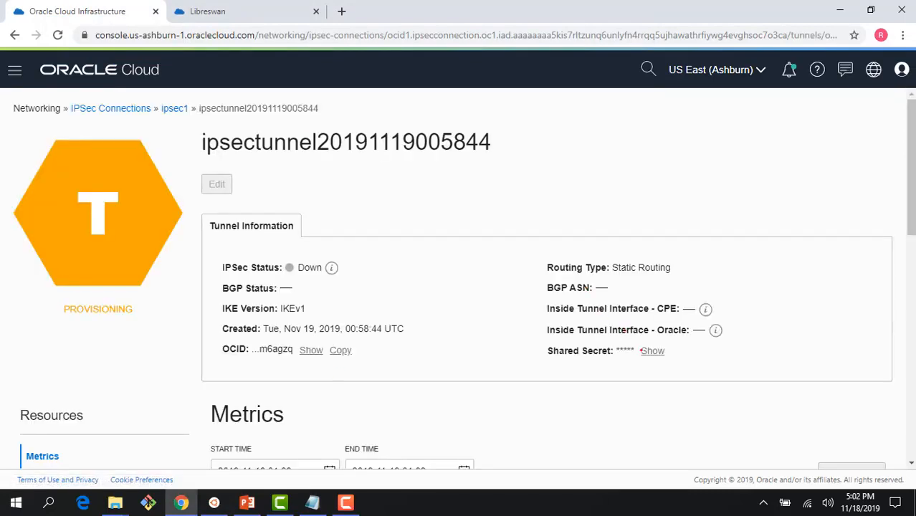
{"action": "left_click", "coordinate": [649, 351]}
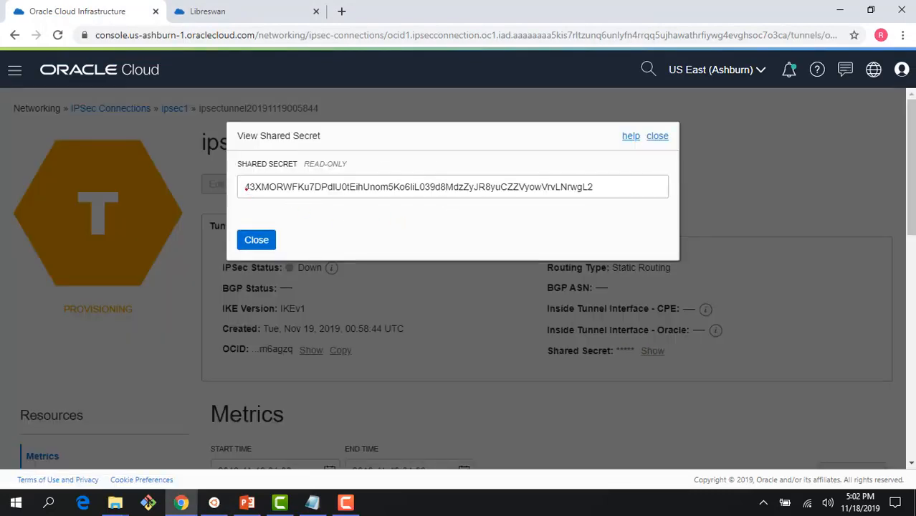
{"action": "left_click_drag", "start_coordinate": [244, 188], "coordinate": [612, 192]}
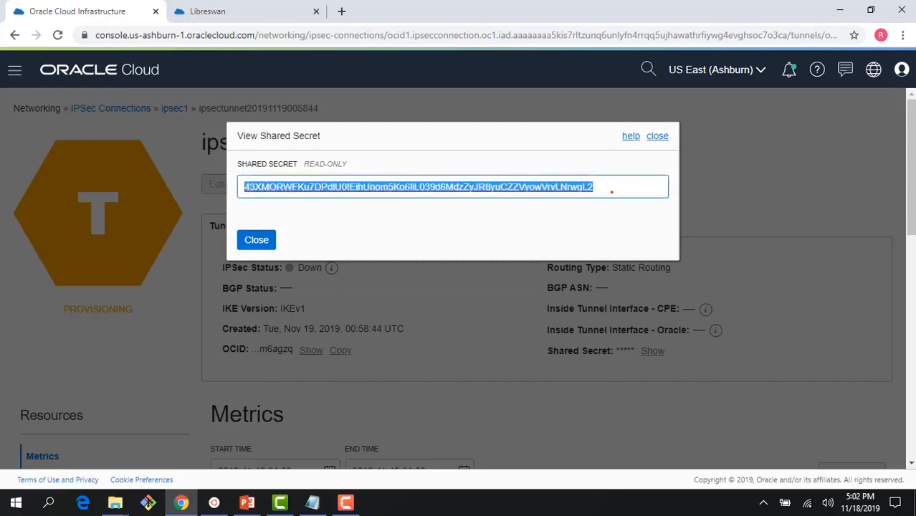
{"action": "right_click", "coordinate": [564, 187]}
{"action": "left_click", "coordinate": [552, 272]}
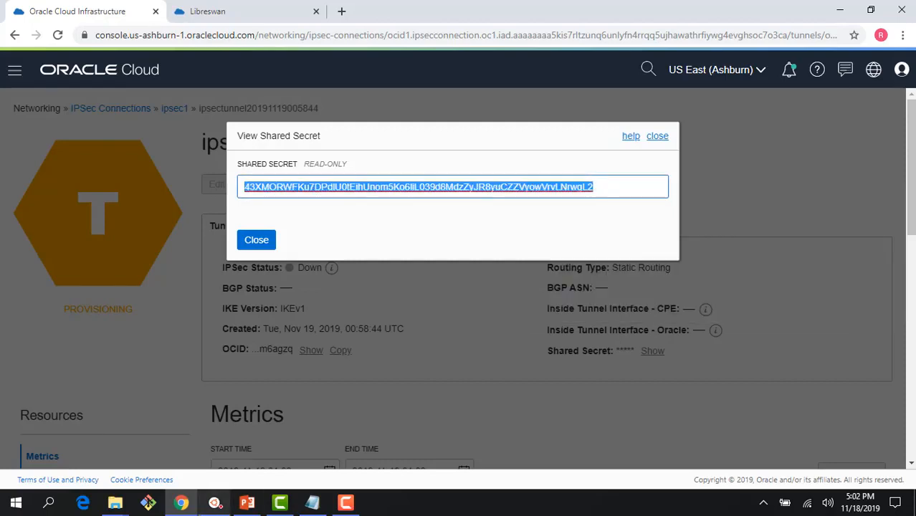
Step: Back in the terminal, paste the tunnel's shared secret between the PSK quotes and save ipsec.secrets with :wq!
{"action": "left_click", "coordinate": [216, 503]}
{"action": "right_click", "coordinate": [370, 89]}
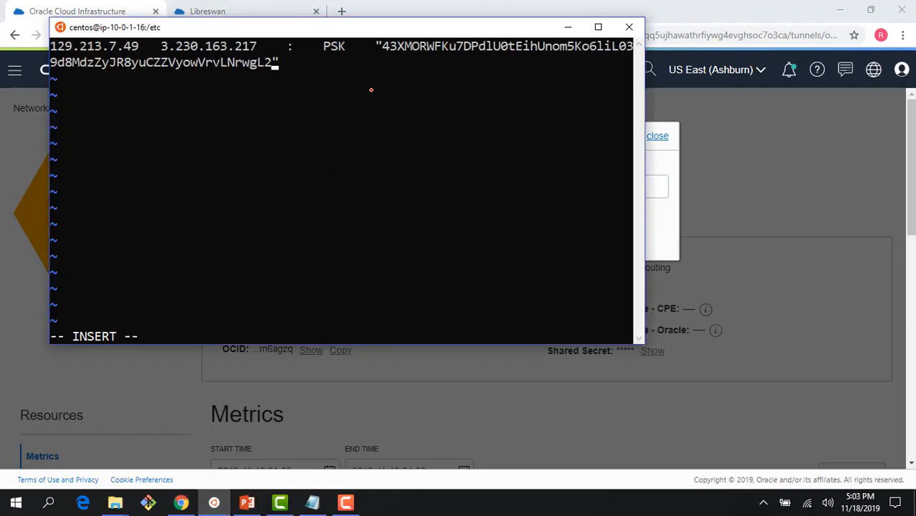
{"action": "key", "text": "Escape"}
{"action": "type", "text": ":wq!"}
{"action": "key", "text": "Return"}
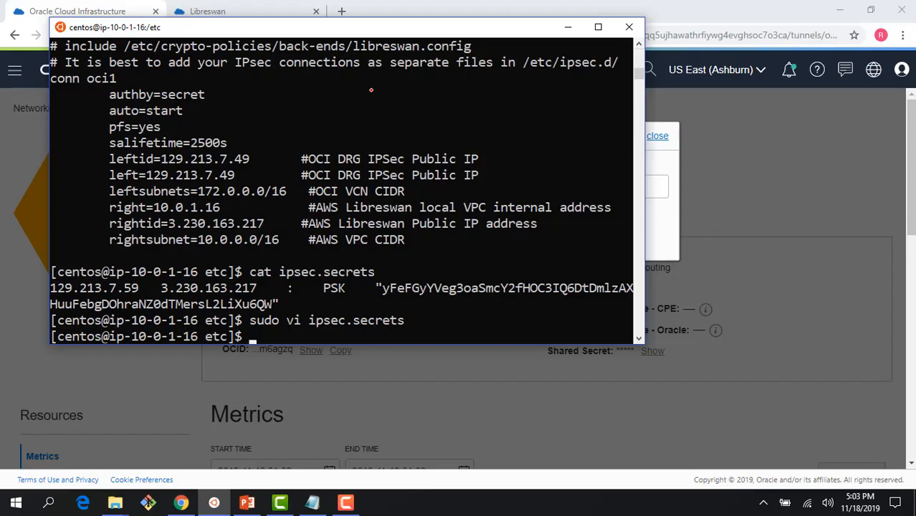
Step: Run ipsec verify and restart the service with sudo service ipsec restart
{"action": "type", "text": "ipsec verify"}
{"action": "key", "text": "Return"}
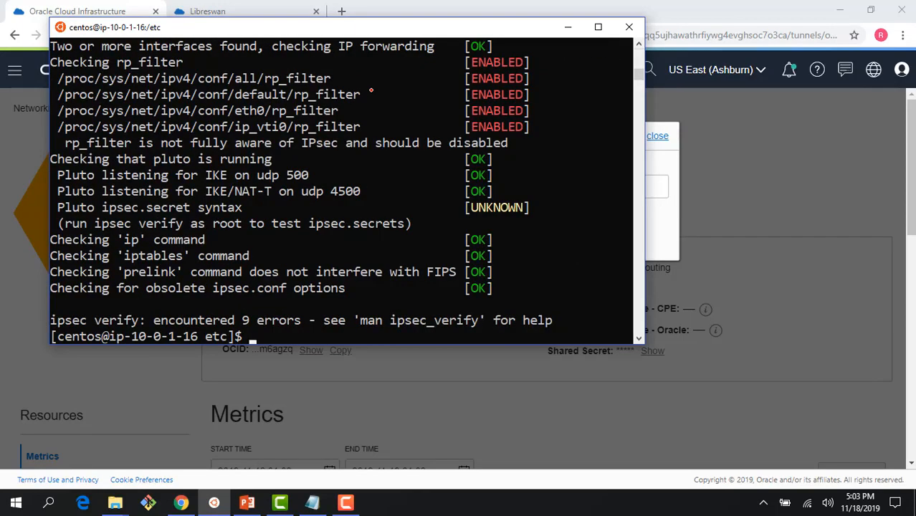
{"action": "type", "text": "sudo servi"}
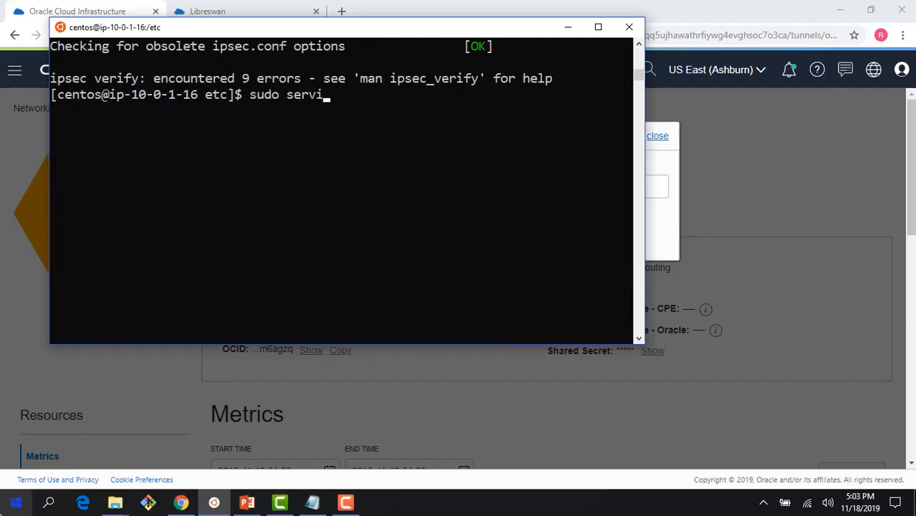
{"action": "type", "text": "ce ipsec restart"}
{"action": "key", "text": "Return"}
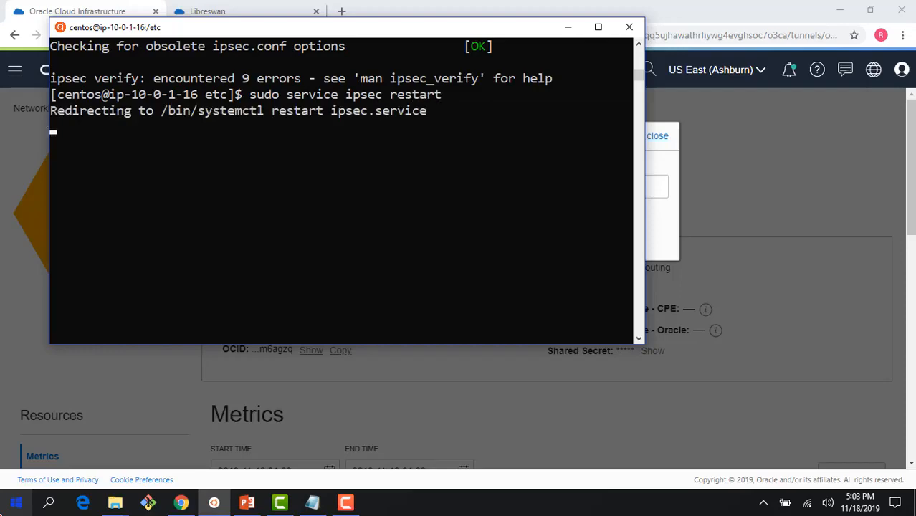
Step: Rerun ipsec verify and review the results of its configuration checks
{"action": "key", "text": "Up"}
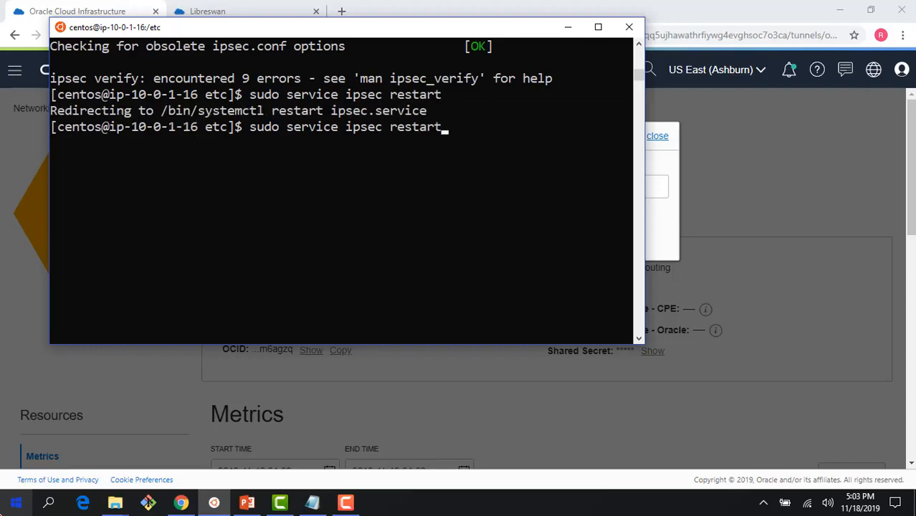
{"action": "key", "text": "Up"}
{"action": "key", "text": "Return"}
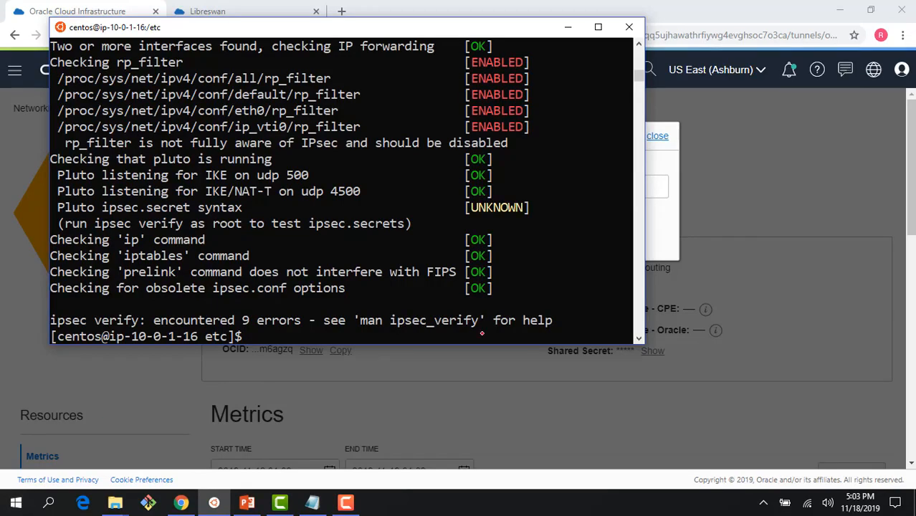
{"action": "scroll", "coordinate": [517, 215], "scroll_direction": "up", "scroll_amount": 2}
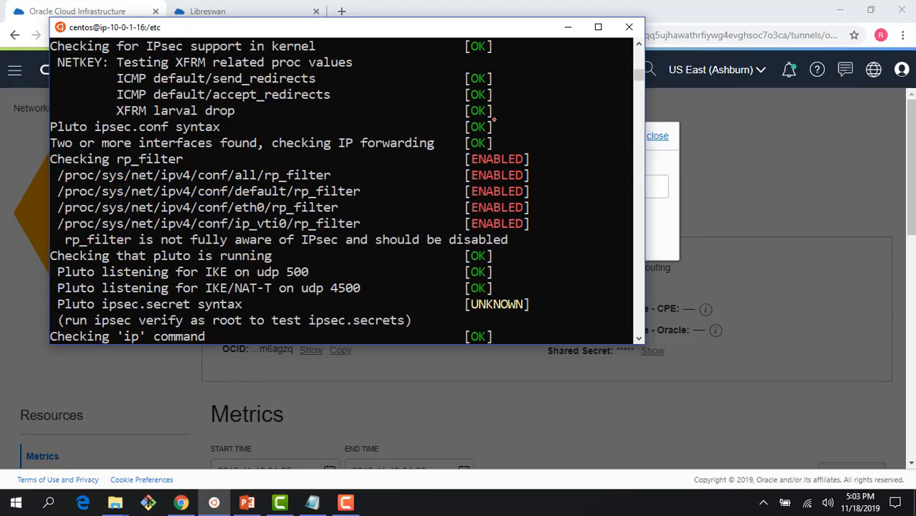
Step: In the Oracle Cloud console, close the shared secret dialog and return to ipsec1 to check both tunnels' lifecycle state and IPSec status
{"action": "left_click", "coordinate": [749, 218]}
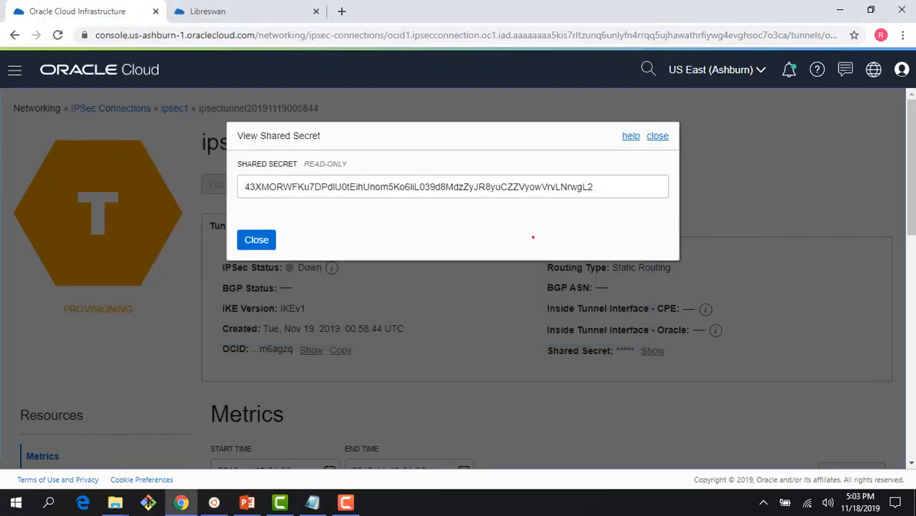
{"action": "left_click", "coordinate": [257, 240]}
{"action": "scroll", "coordinate": [247, 249], "scroll_direction": "down", "scroll_amount": 3}
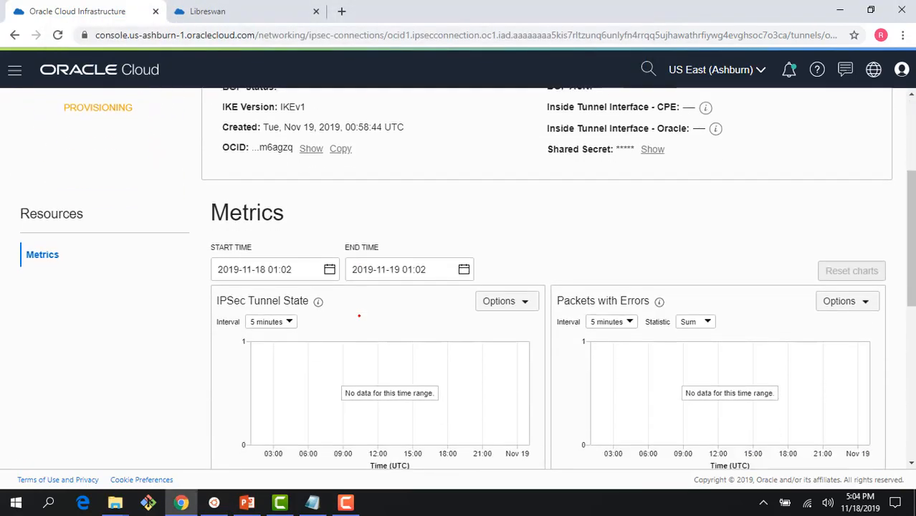
{"action": "scroll", "coordinate": [248, 249], "scroll_direction": "up", "scroll_amount": 3}
{"action": "left_click", "coordinate": [174, 106]}
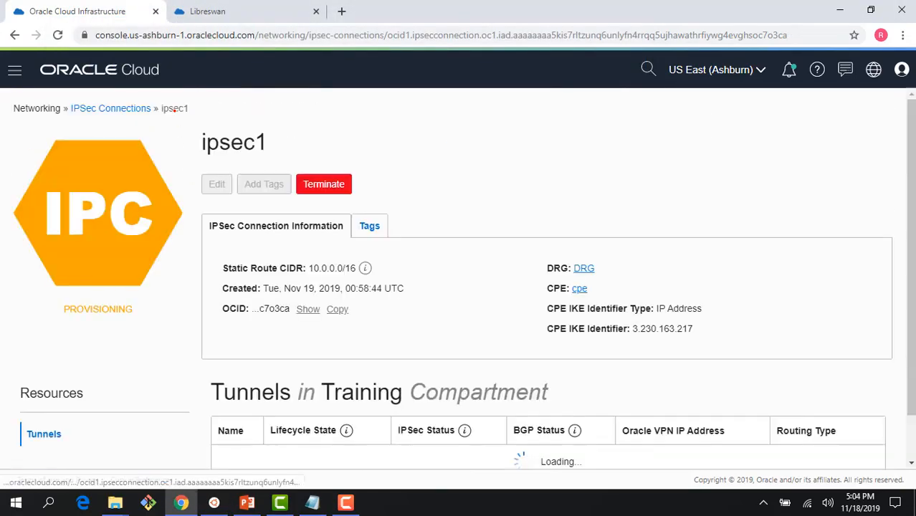
{"action": "scroll", "coordinate": [492, 310], "scroll_direction": "down", "scroll_amount": 2}
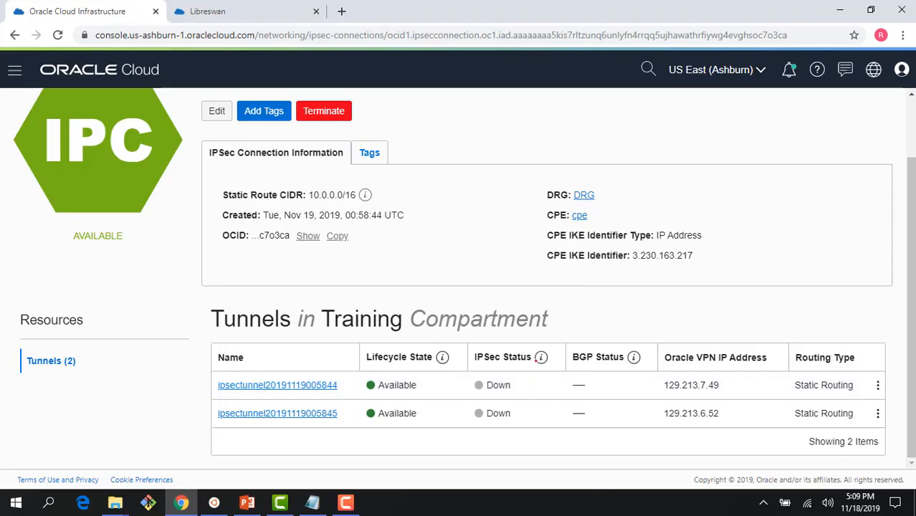
{"action": "mouse_move", "coordinate": [542, 357]}
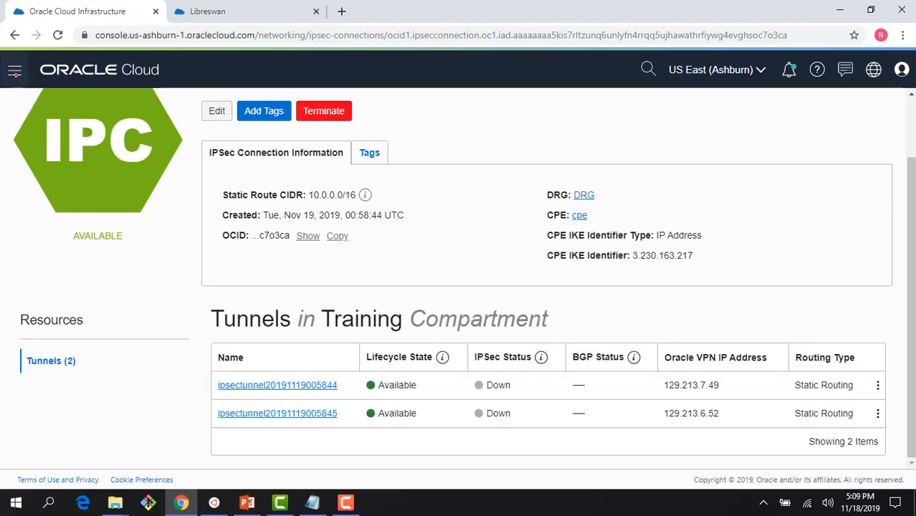
Step: Go to the Virtual Cloud Networks list and open the default route table of VCN-connect
{"action": "left_click", "coordinate": [15, 71]}
{"action": "mouse_move", "coordinate": [31, 128]}
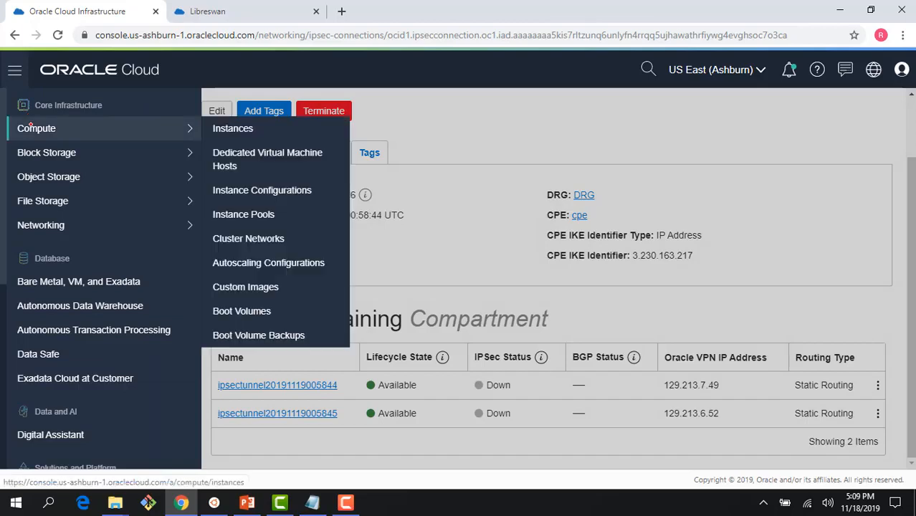
{"action": "mouse_move", "coordinate": [92, 216]}
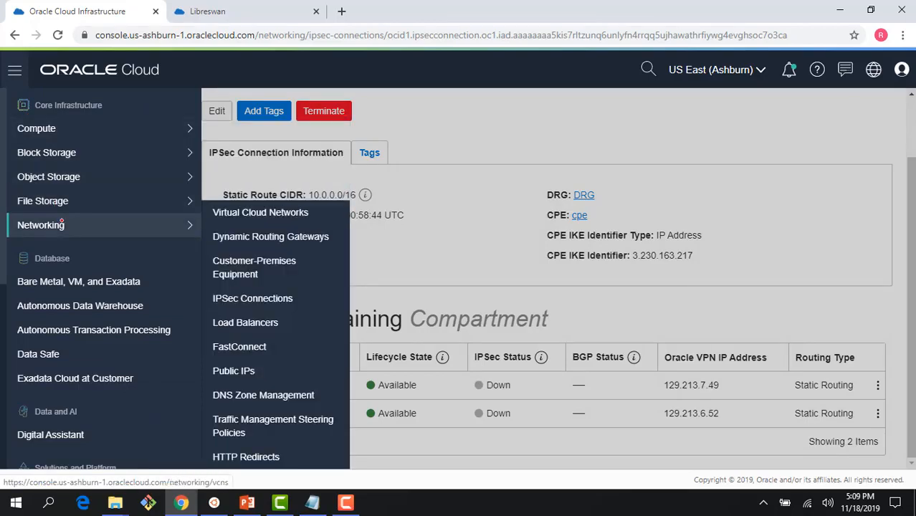
{"action": "left_click", "coordinate": [235, 213]}
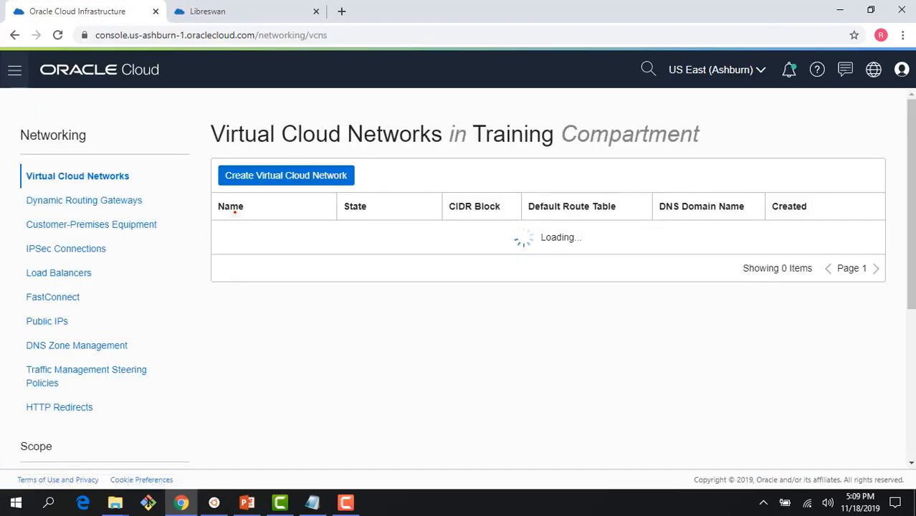
{"action": "left_click", "coordinate": [247, 240]}
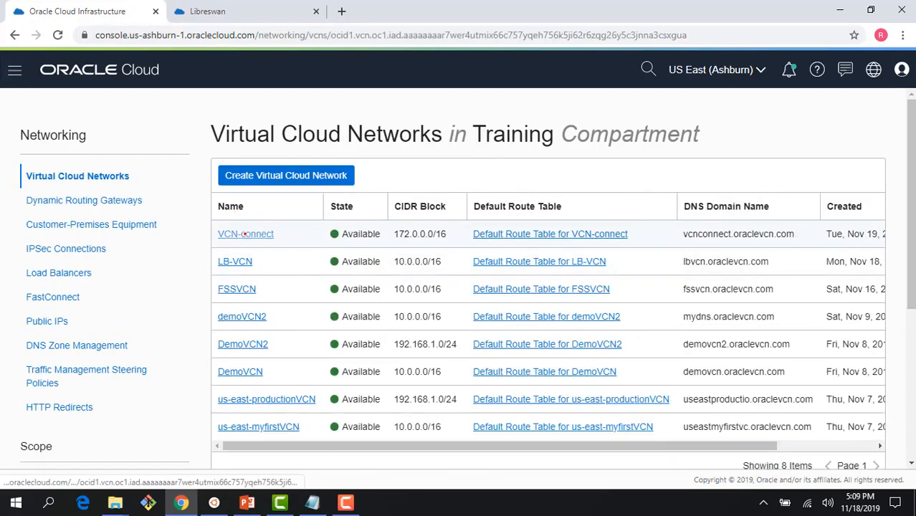
{"action": "scroll", "coordinate": [246, 241], "scroll_direction": "down", "scroll_amount": 3}
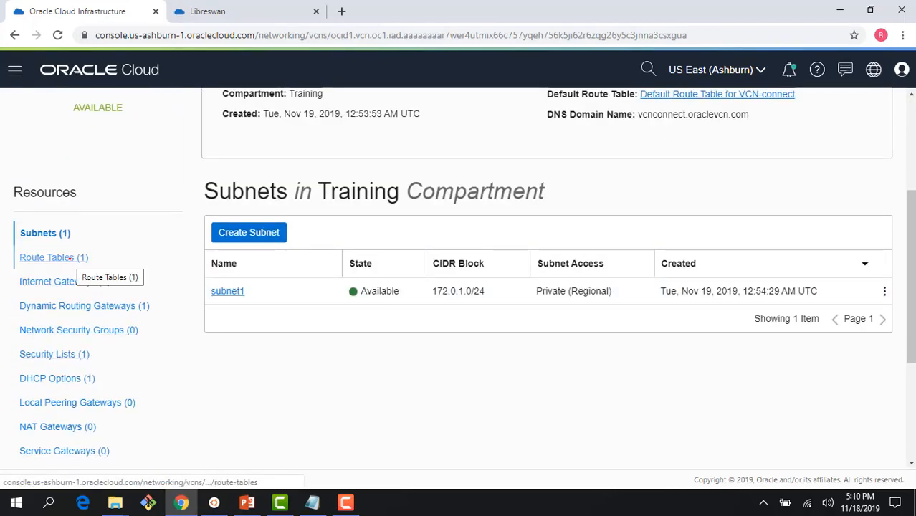
{"action": "left_click", "coordinate": [70, 257]}
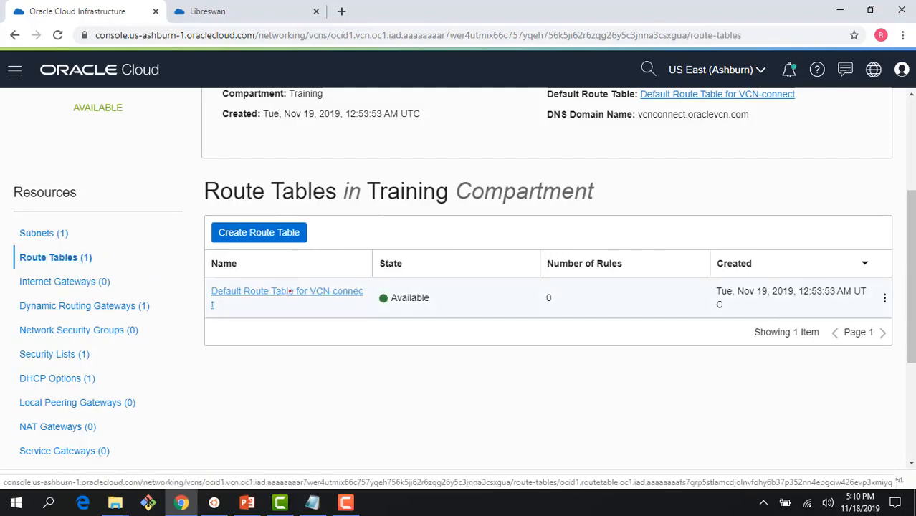
{"action": "left_click", "coordinate": [287, 293]}
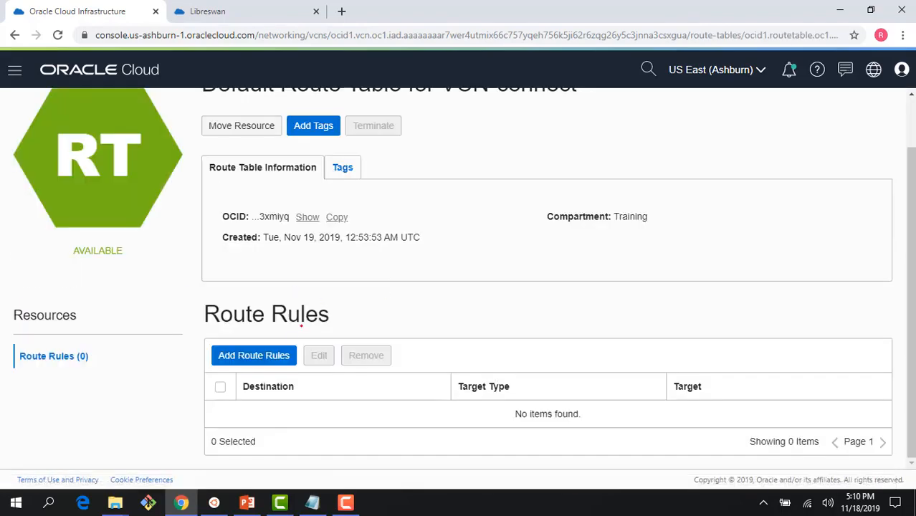
Step: Add a route rule with target type Dynamic Routing Gateway and destination CIDR block 10.0.0.0/16
{"action": "left_click", "coordinate": [254, 356]}
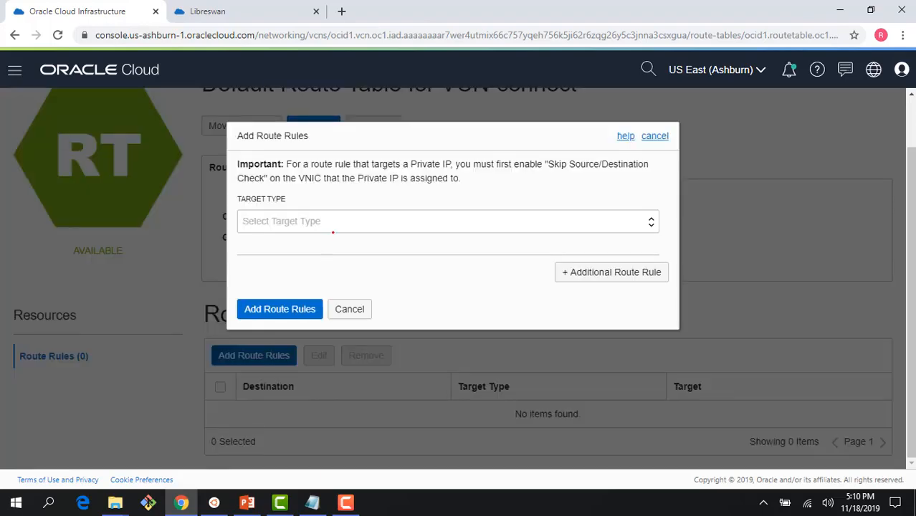
{"action": "left_click", "coordinate": [448, 221]}
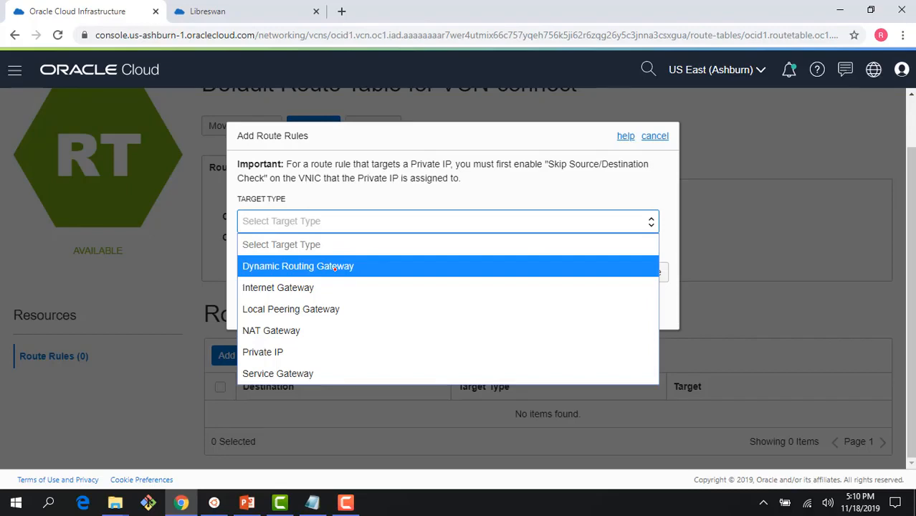
{"action": "left_click", "coordinate": [334, 267]}
{"action": "left_click", "coordinate": [333, 278]}
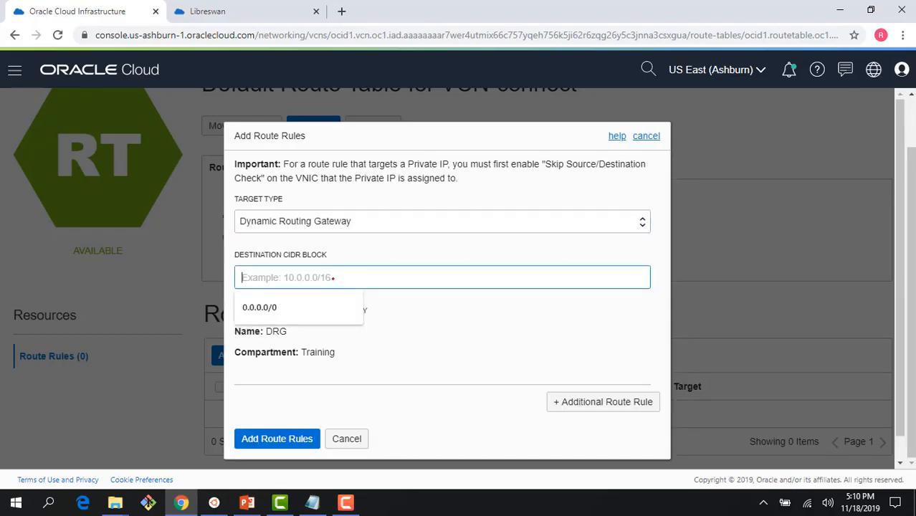
{"action": "type", "text": "10.0.0.0"}
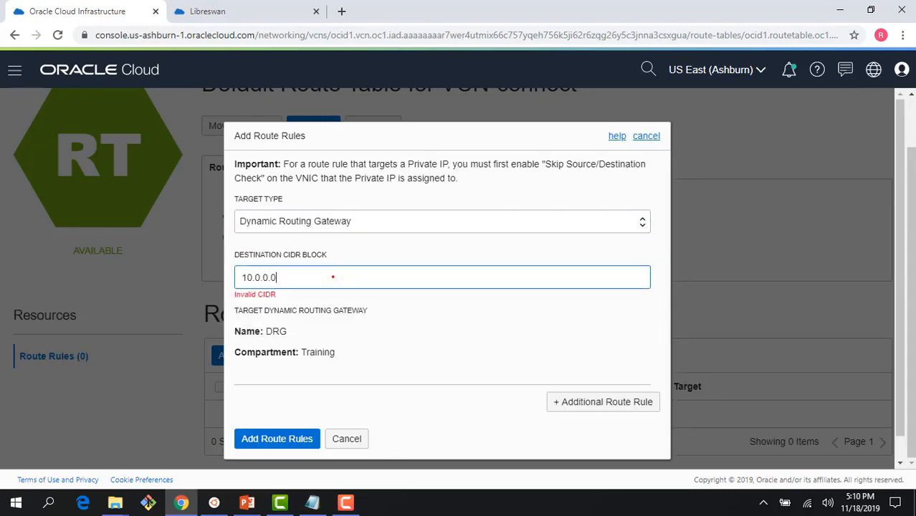
{"action": "type", "text": "/16"}
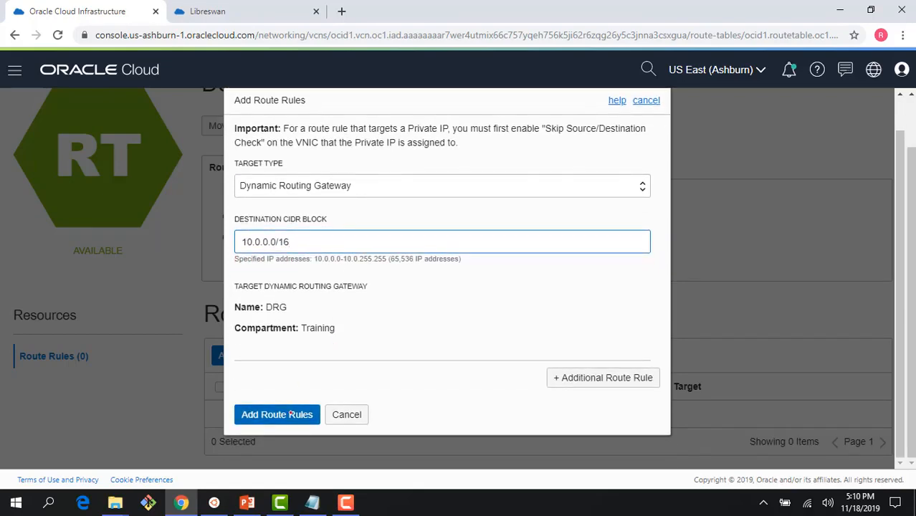
{"action": "left_click", "coordinate": [290, 414]}
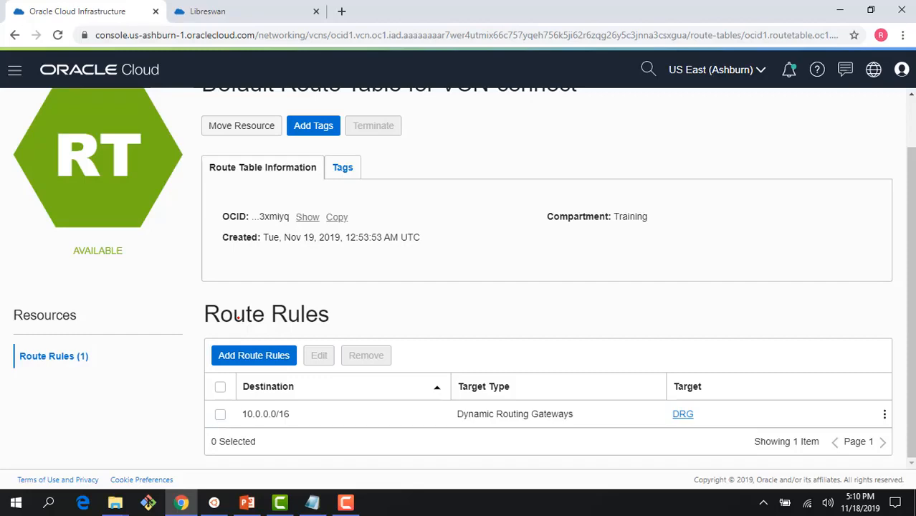
Step: Switch to the CentOS terminal, clear the screen and restart the ipsec service with sudo
{"action": "left_click", "coordinate": [214, 503]}
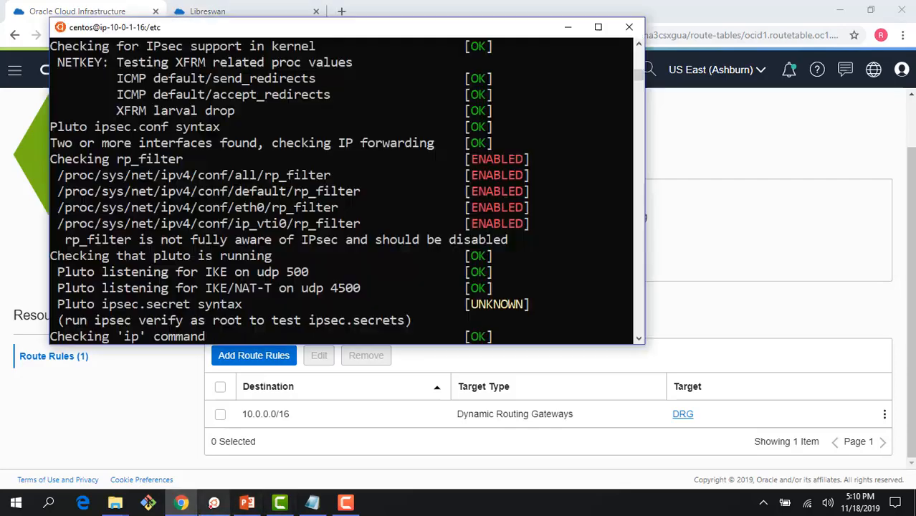
{"action": "scroll", "coordinate": [215, 290], "scroll_direction": "down", "scroll_amount": 1}
{"action": "type", "text": "clear"}
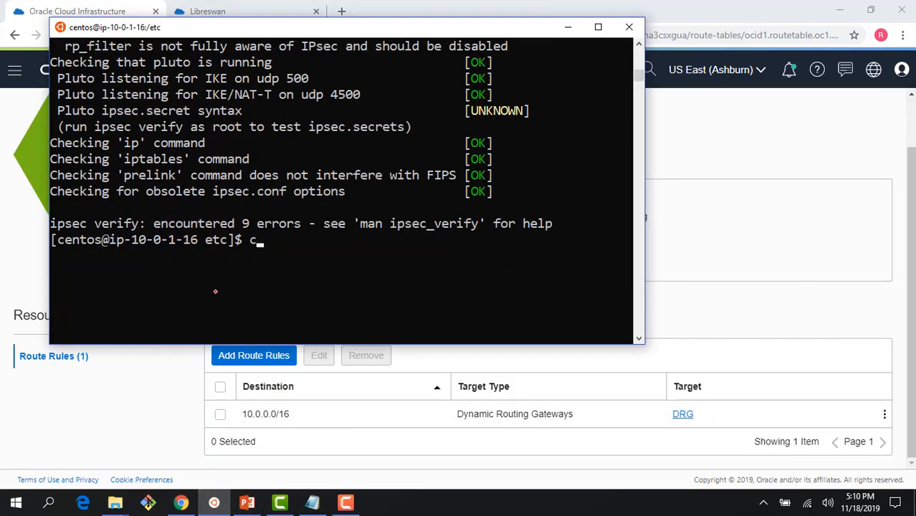
{"action": "key", "text": "Return"}
{"action": "key", "text": "Up"}
{"action": "key", "text": "Up"}
{"action": "key", "text": "Up"}
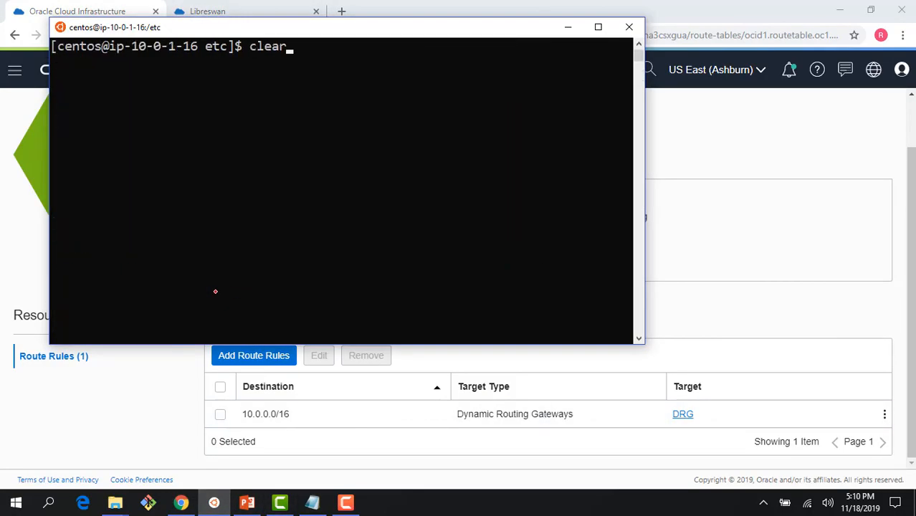
{"action": "key", "text": "Return"}
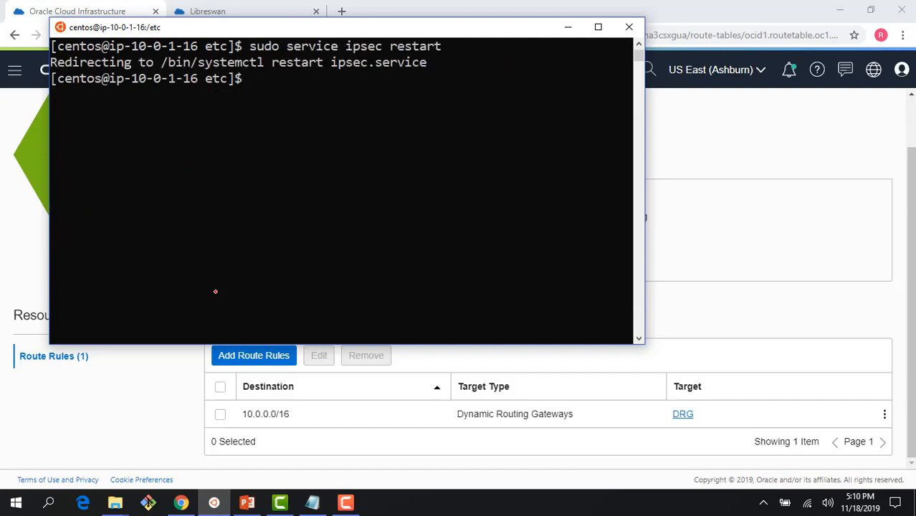
Step: Run sudo ipsec auto --status|grep "==" to check the oci1 connection's routing status
{"action": "type", "text": "sudo ipsec "}
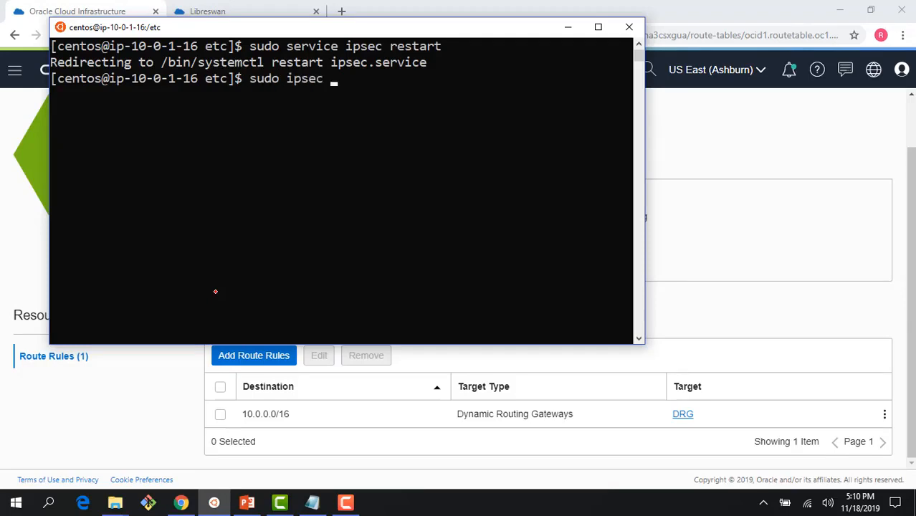
{"action": "type", "text": "auto --status"}
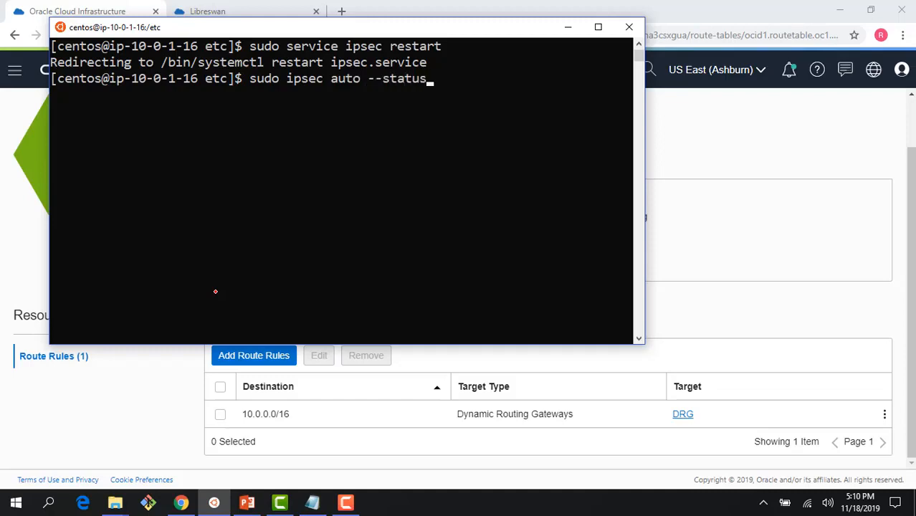
{"action": "type", "text": "|grep \"==\""}
{"action": "key", "text": "Return"}
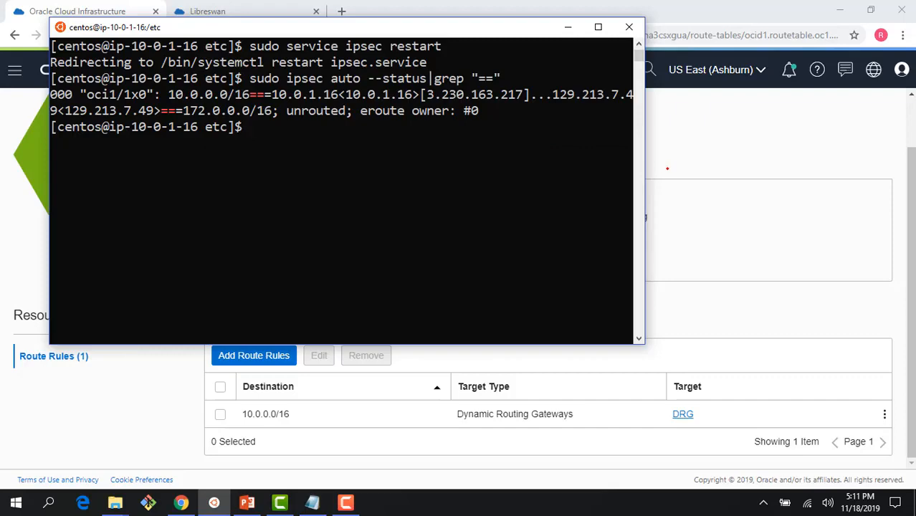
Step: Switch to the Oracle Cloud console and open the ipsec1 IPSec connection to check both tunnels' IPSec status
{"action": "left_click", "coordinate": [657, 169]}
{"action": "scroll", "coordinate": [540, 154], "scroll_direction": "up", "scroll_amount": 2}
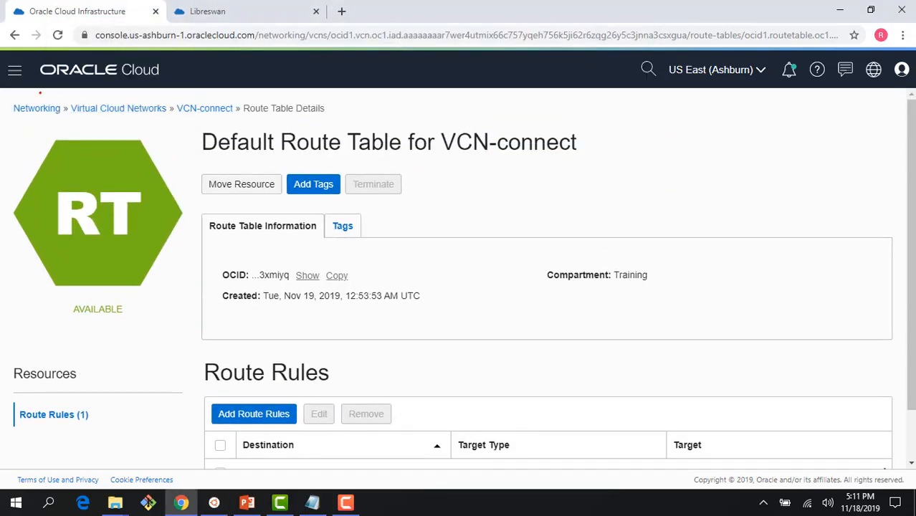
{"action": "left_click", "coordinate": [14, 70]}
{"action": "mouse_move", "coordinate": [48, 164]}
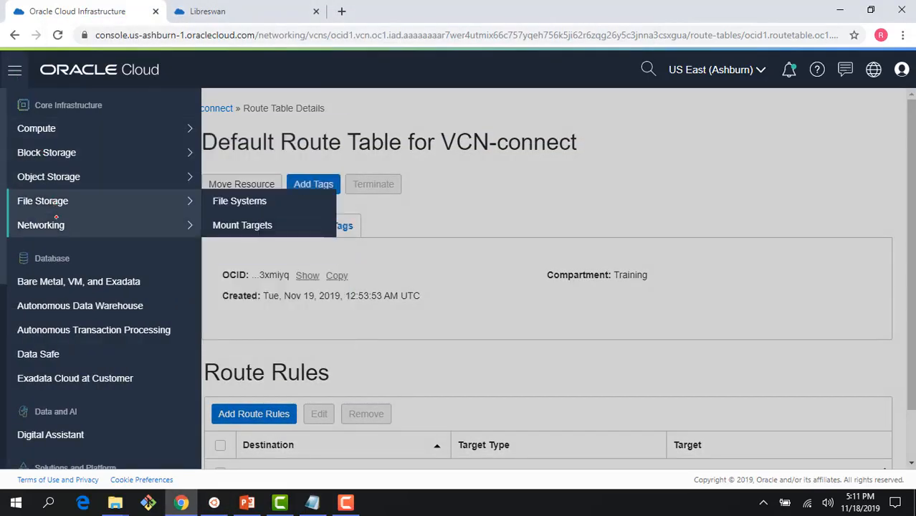
{"action": "mouse_move", "coordinate": [203, 230]}
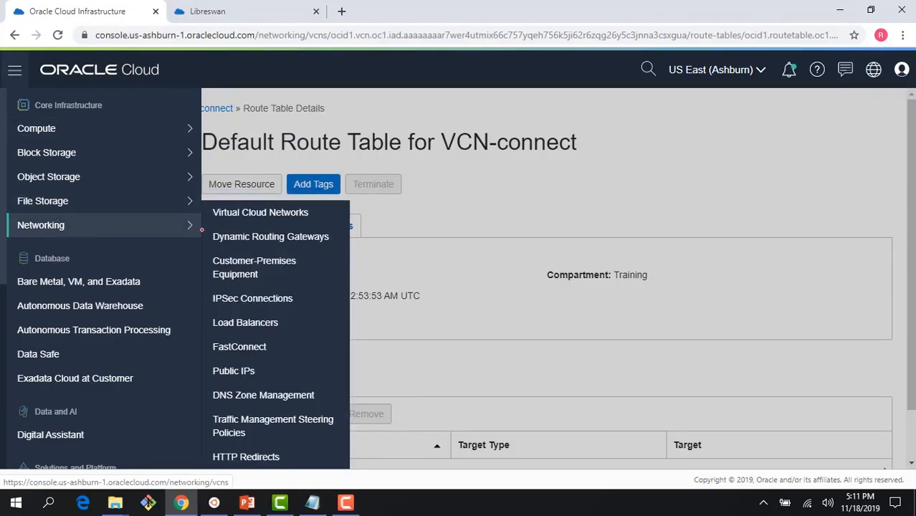
{"action": "left_click", "coordinate": [237, 297]}
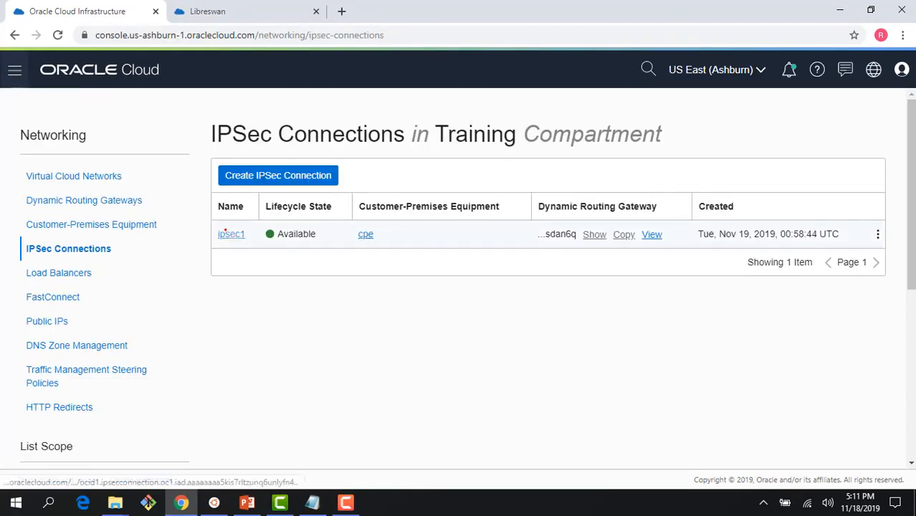
{"action": "left_click", "coordinate": [237, 235]}
{"action": "scroll", "coordinate": [374, 324], "scroll_direction": "down", "scroll_amount": 1}
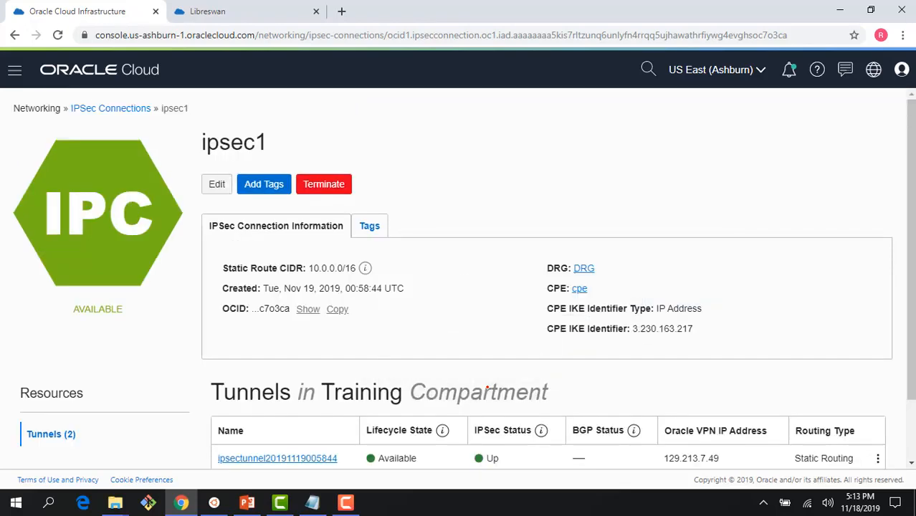
{"action": "scroll", "coordinate": [487, 388], "scroll_direction": "down", "scroll_amount": 1}
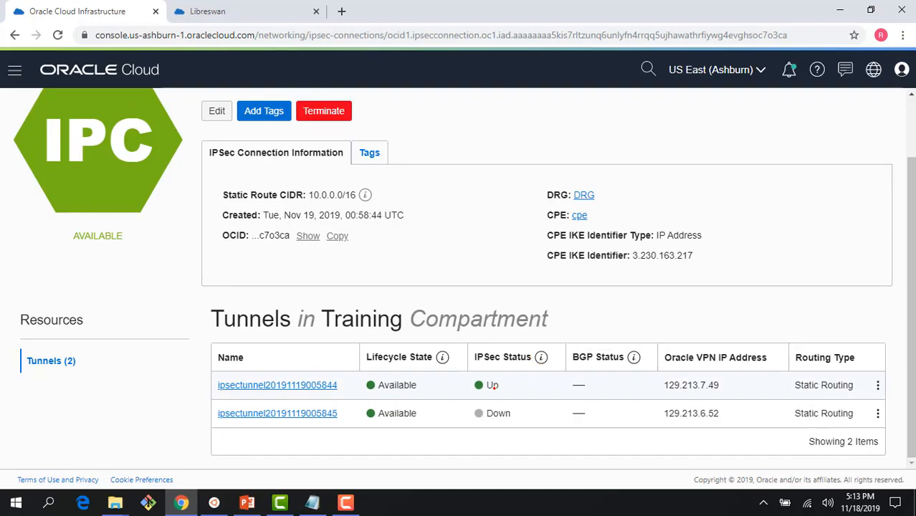
{"action": "left_click", "coordinate": [311, 385]}
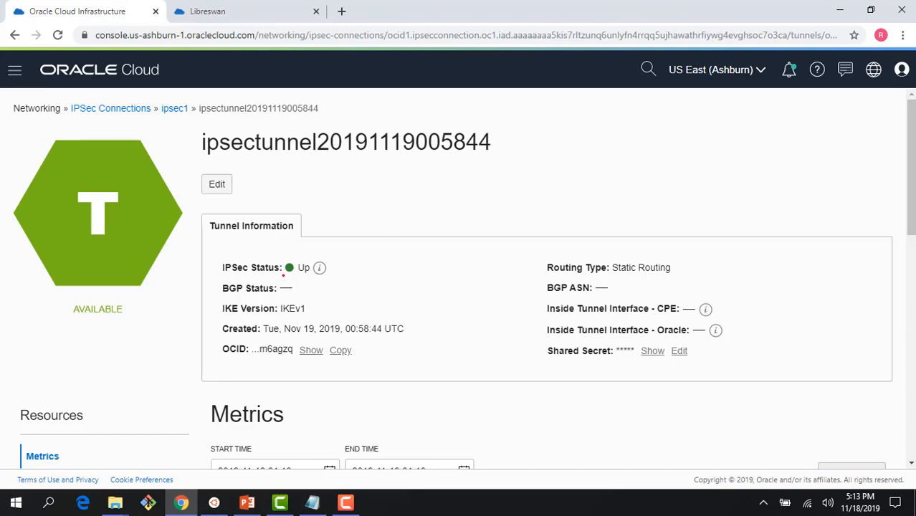
{"action": "mouse_move", "coordinate": [320, 269]}
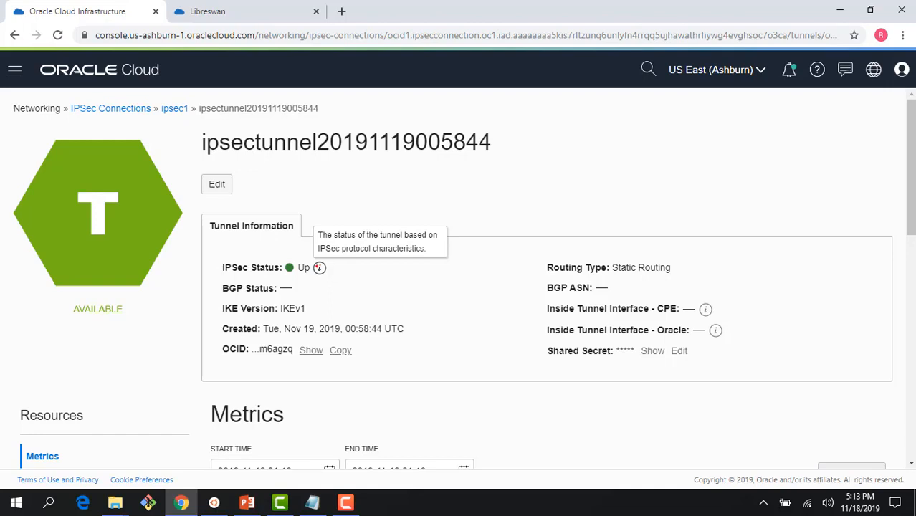
{"action": "scroll", "coordinate": [319, 268], "scroll_direction": "down", "scroll_amount": 3}
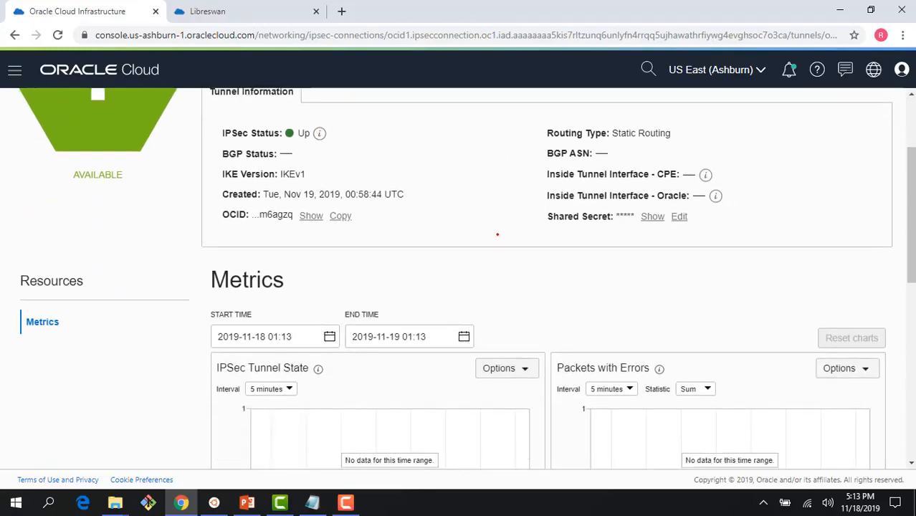
{"action": "left_click", "coordinate": [503, 294]}
{"action": "scroll", "coordinate": [503, 292], "scroll_direction": "down", "scroll_amount": 2}
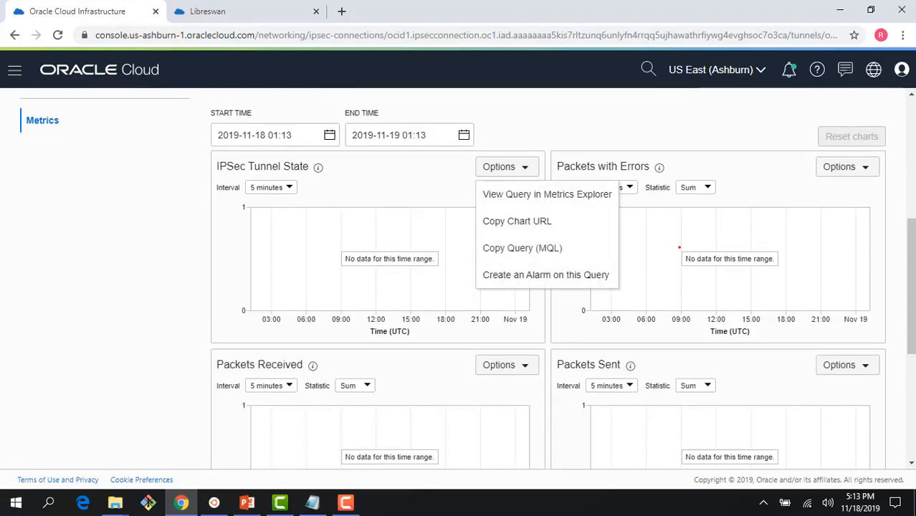
{"action": "left_click", "coordinate": [242, 270]}
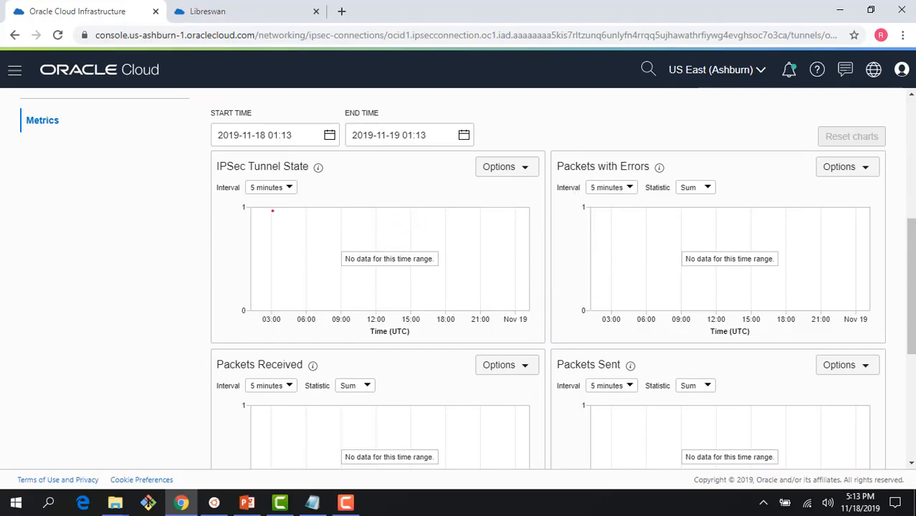
Step: Set the IPSec Tunnel State chart's interval to 1 minute and look over the metrics charts
{"action": "left_click", "coordinate": [290, 187]}
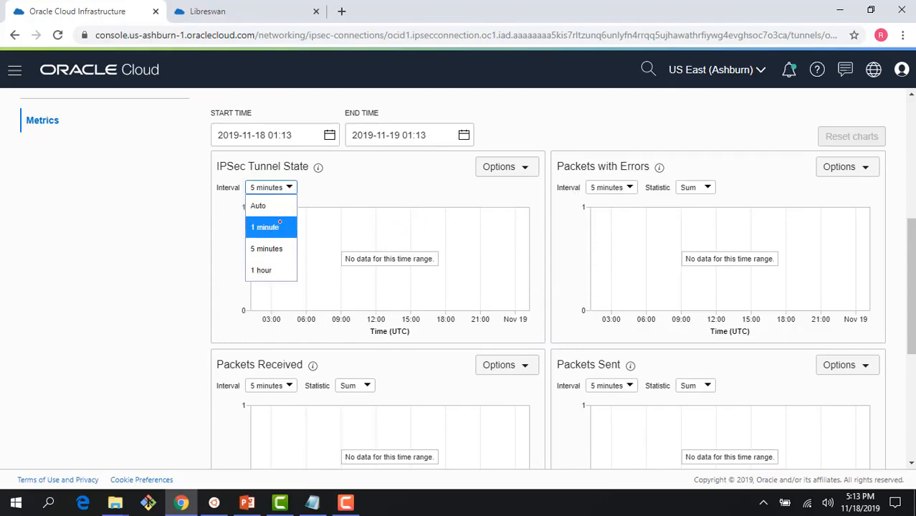
{"action": "key", "text": "Escape"}
{"action": "key", "text": "Up"}
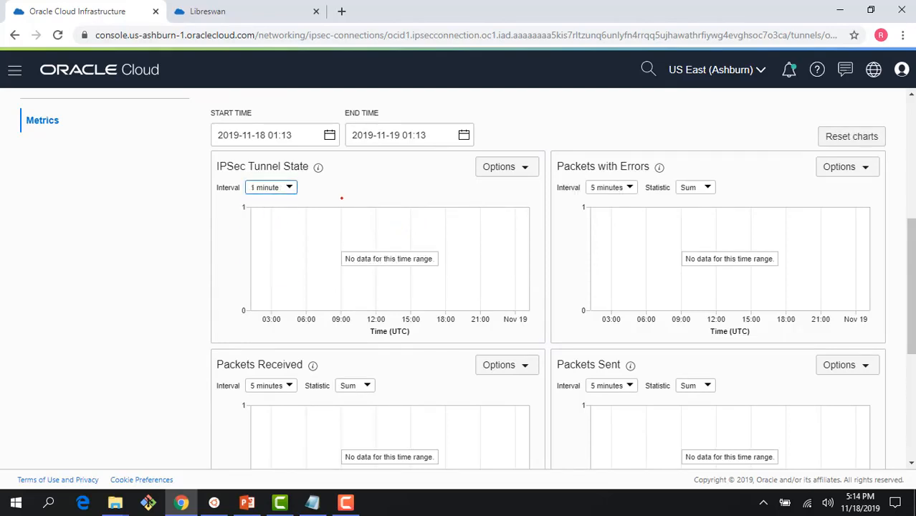
{"action": "scroll", "coordinate": [634, 245], "scroll_direction": "down", "scroll_amount": 2}
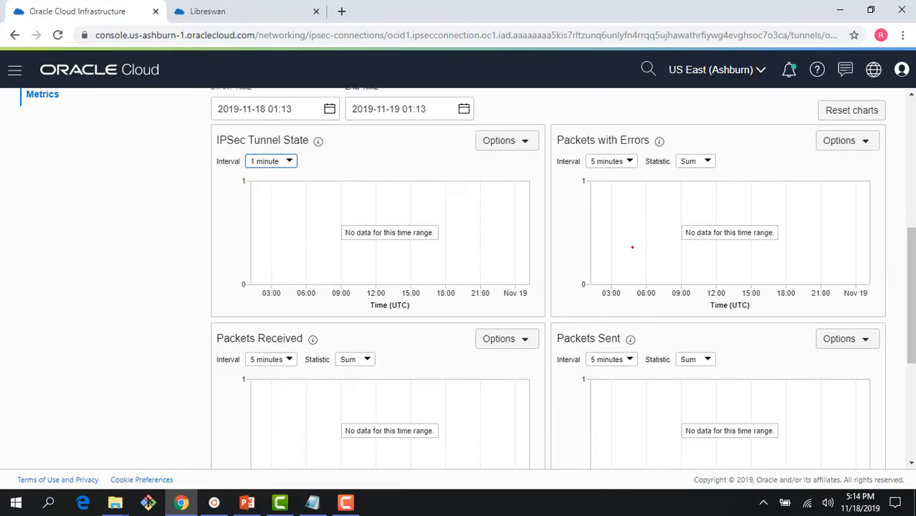
Step: Return to the ipsec1 connection's details and view its list of tunnels
{"action": "scroll", "coordinate": [614, 256], "scroll_direction": "up", "scroll_amount": 6}
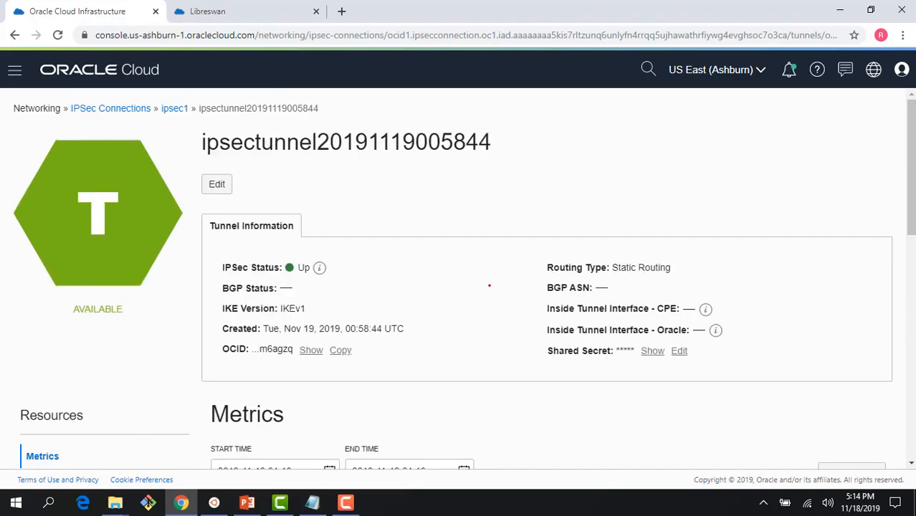
{"action": "left_click", "coordinate": [174, 108]}
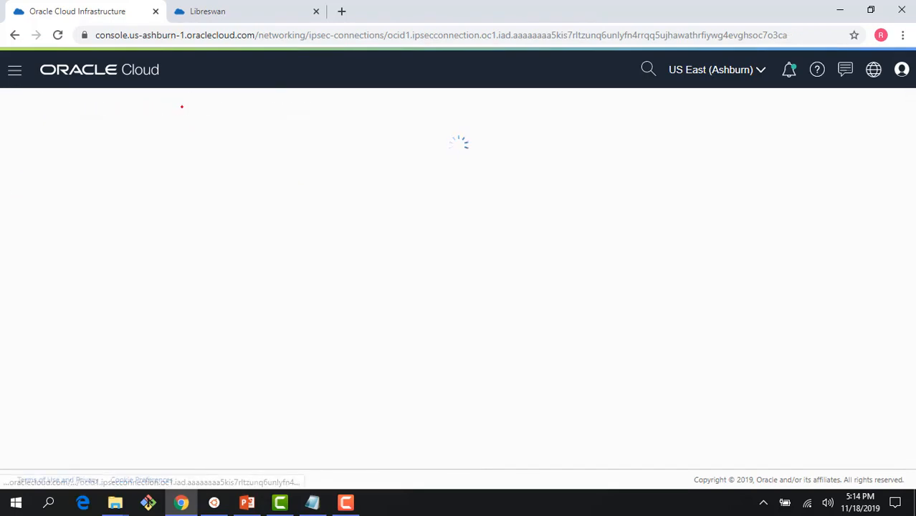
{"action": "scroll", "coordinate": [513, 337], "scroll_direction": "down", "scroll_amount": 1}
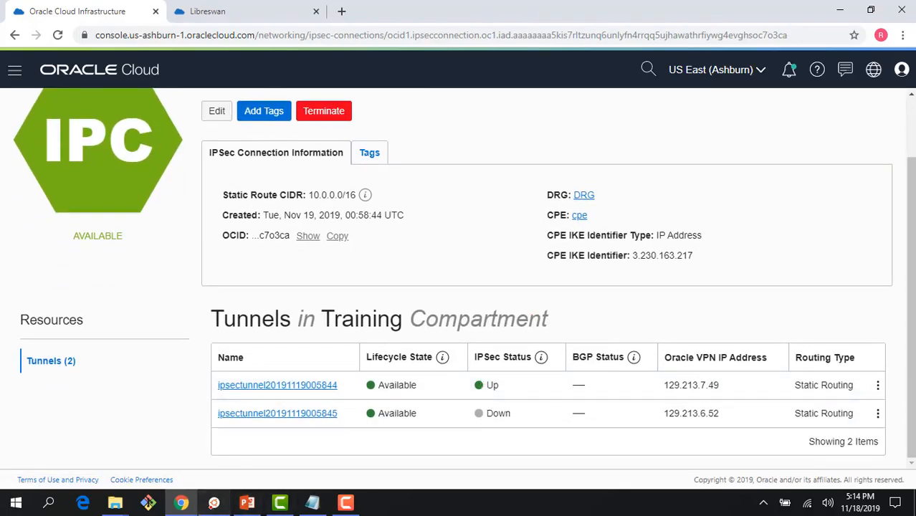
Step: In the terminal, clear the screen and print ipsec.conf with cat to review the conn oci1 settings
{"action": "left_click", "coordinate": [214, 502]}
{"action": "type", "text": "clear"}
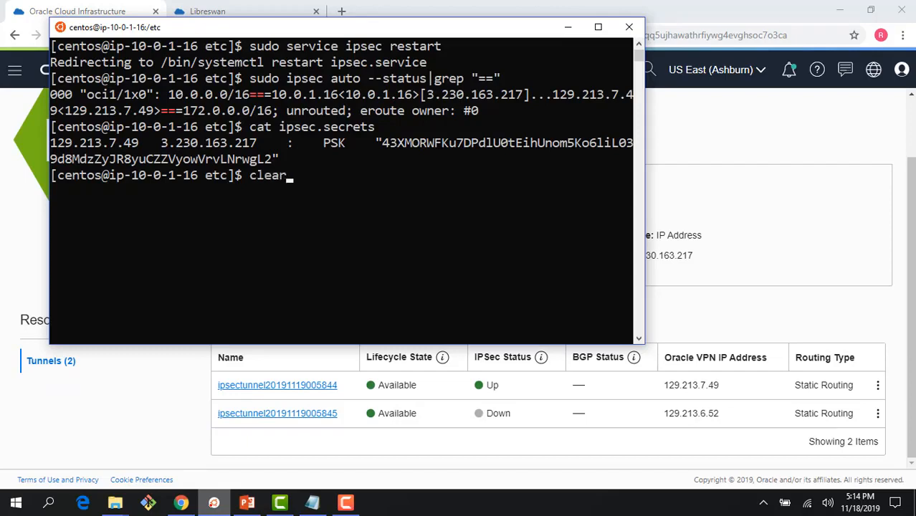
{"action": "key", "text": "Return"}
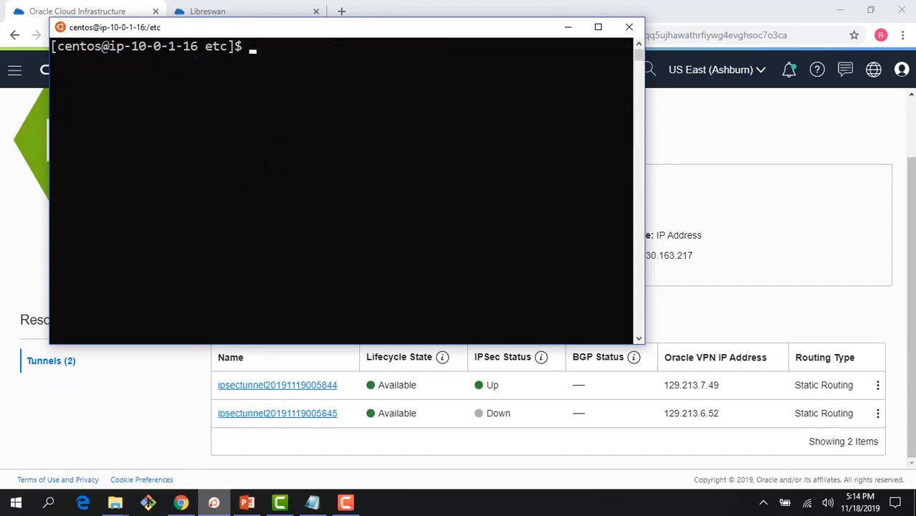
{"action": "type", "text": "cat i[ps"}
{"action": "key", "text": "BackSpace"}
{"action": "key", "text": "BackSpace"}
{"action": "key", "text": "BackSpace"}
{"action": "type", "text": "psec.conf"}
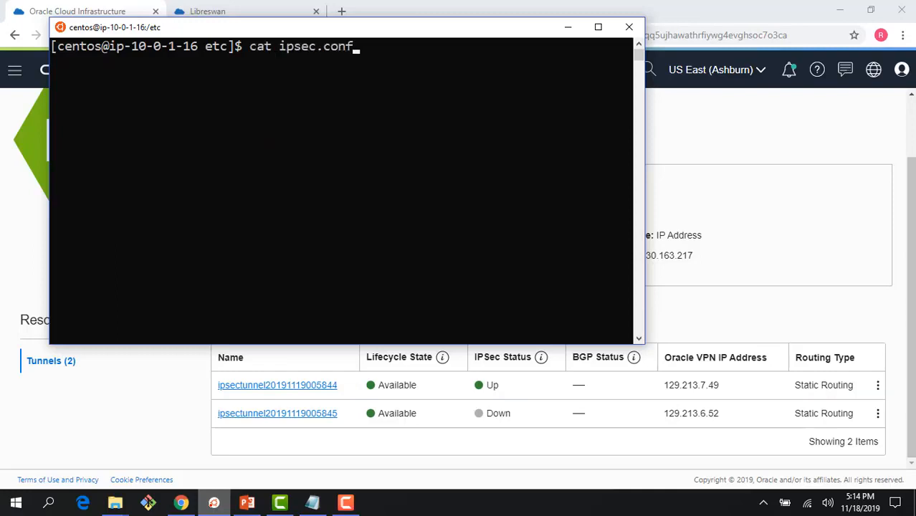
{"action": "key", "text": "Return"}
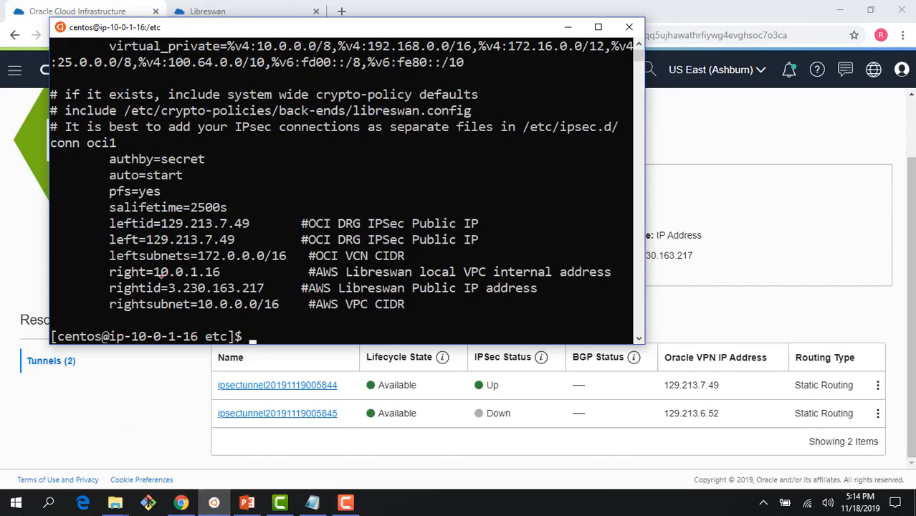
Step: Switch back to the Oracle Cloud console and check the IPSec status of ipsec1's second tunnel
{"action": "left_click", "coordinate": [502, 448]}
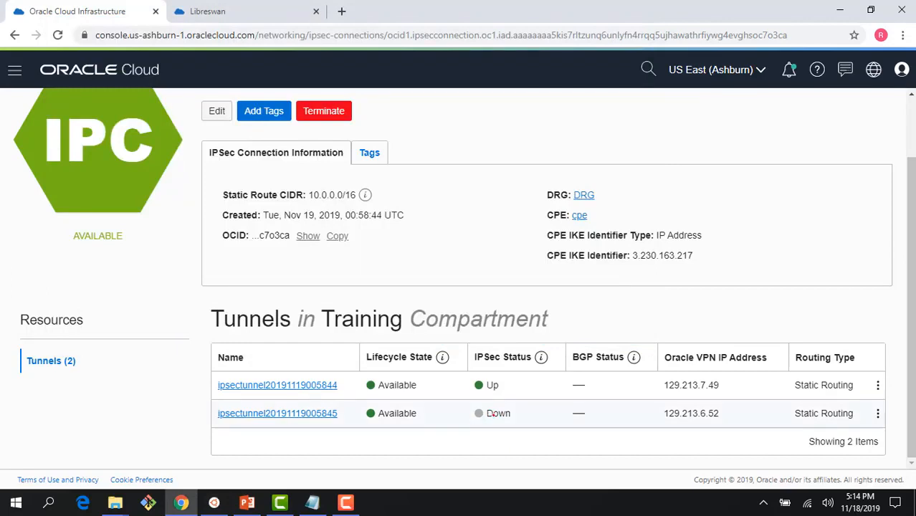
{"action": "mouse_move", "coordinate": [313, 502]}
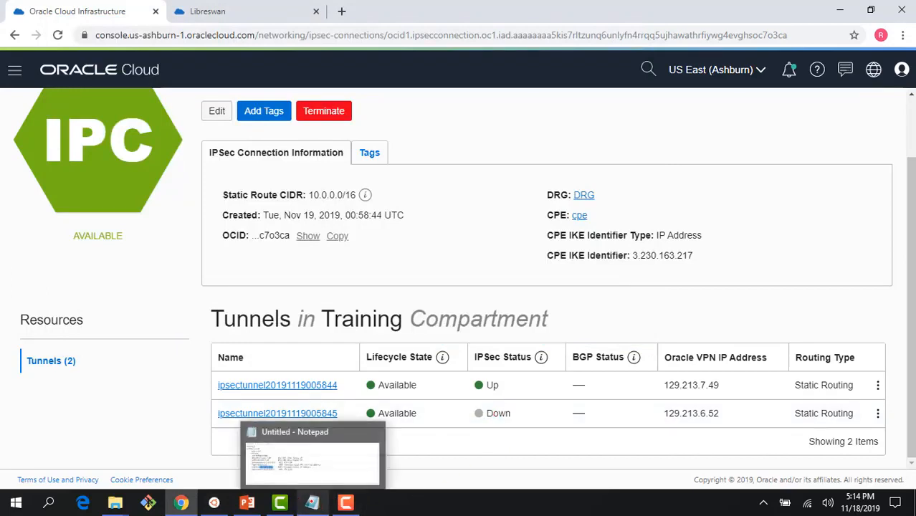